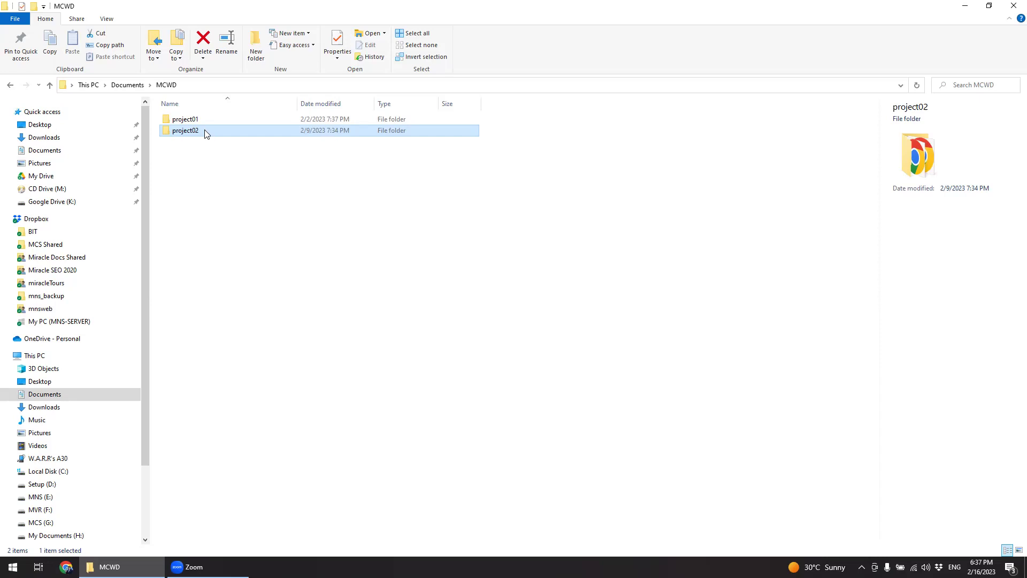
Browse from the Documents folder through MCWD into the project02 folder
click(128, 84)
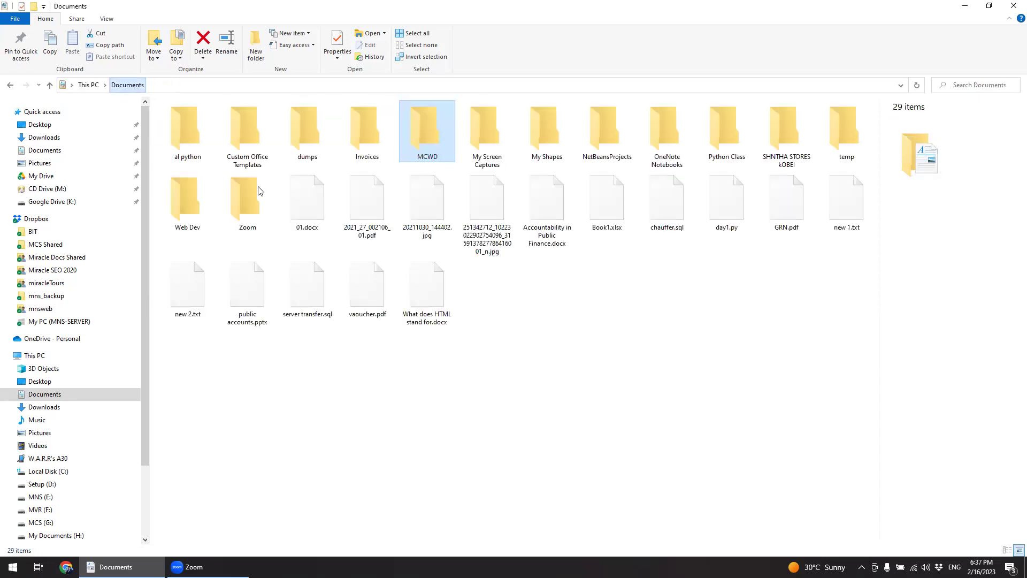
double_click(427, 144)
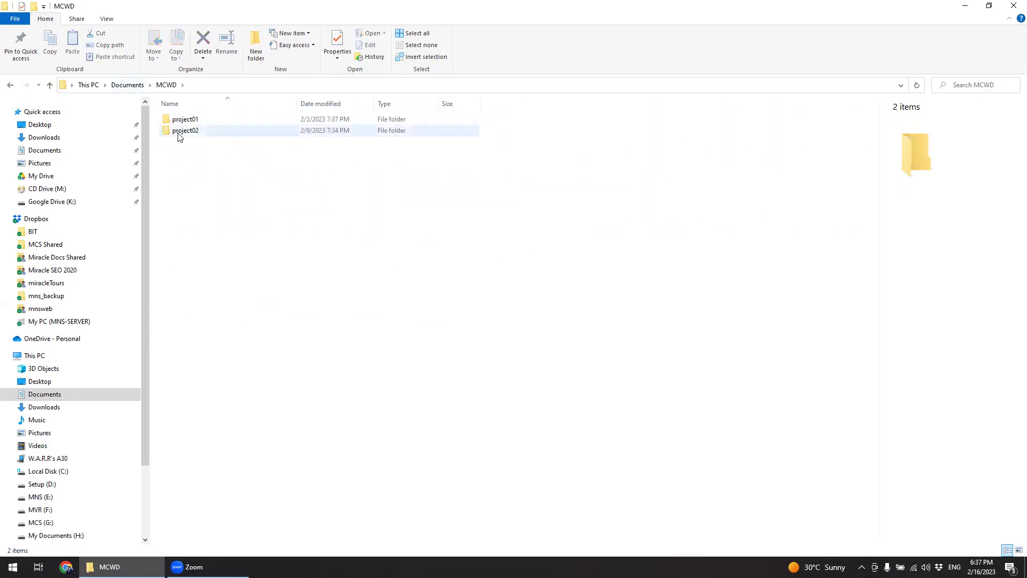
click(187, 133)
double_click(187, 134)
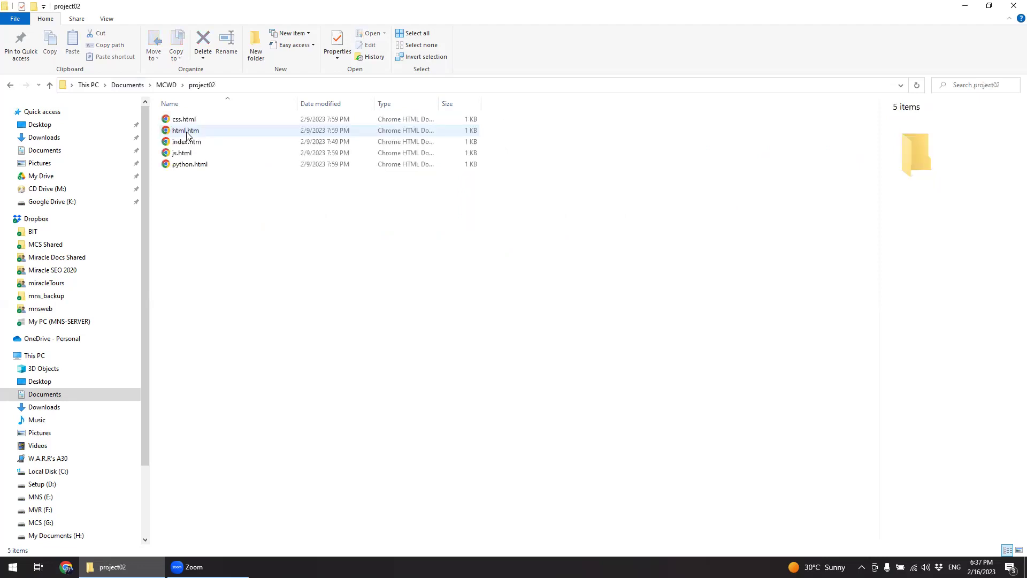
Start a command prompt in the project02 folder and launch Visual Studio Code there with "code ."
click(231, 86)
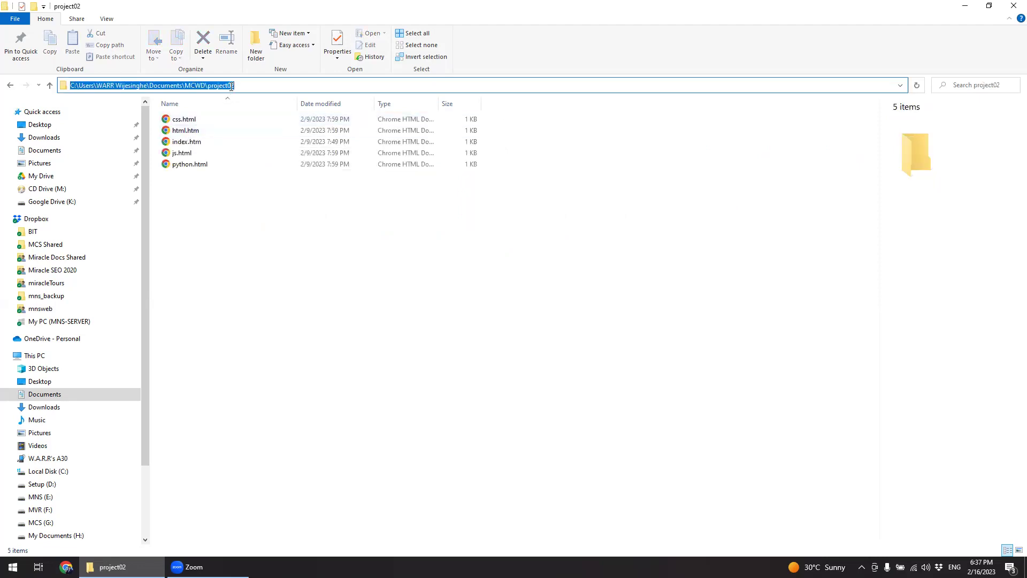
text(cmd)
key(Return)
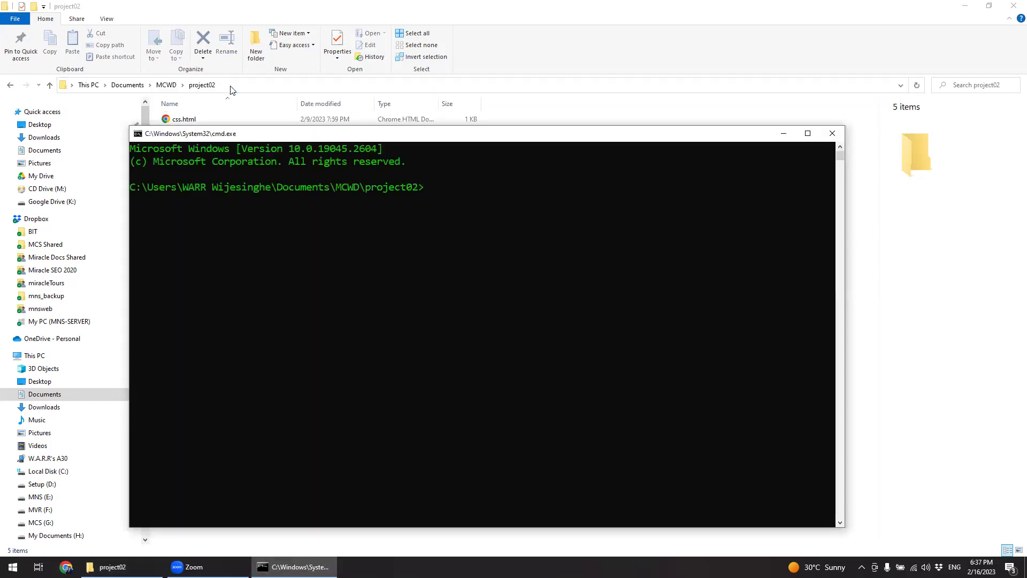
text(code)
text(.)
key(Return)
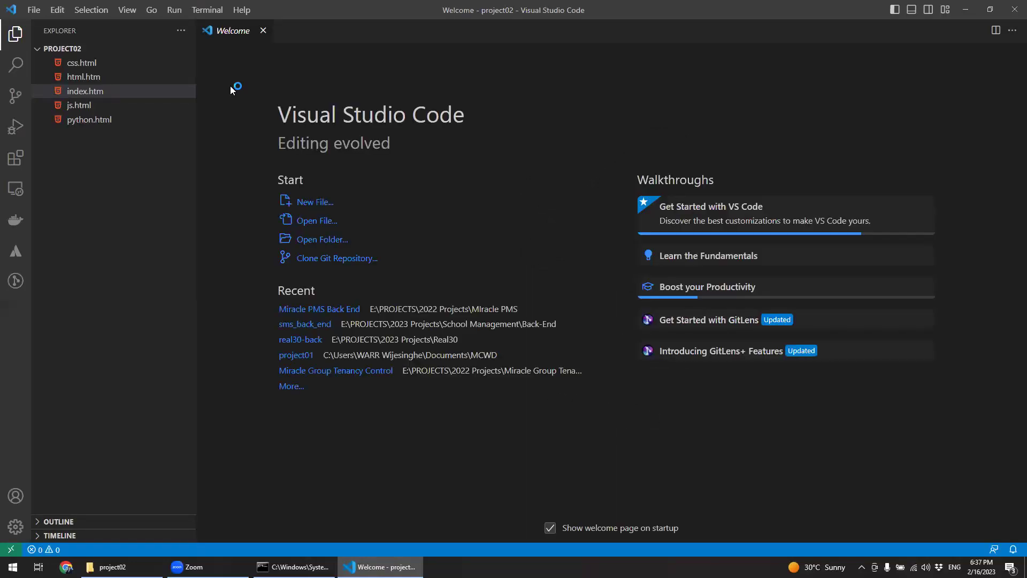
Dismiss the Welcome page and look through the code of css.html, html.htm, index.htm, js.html and python.html
click(263, 31)
click(81, 67)
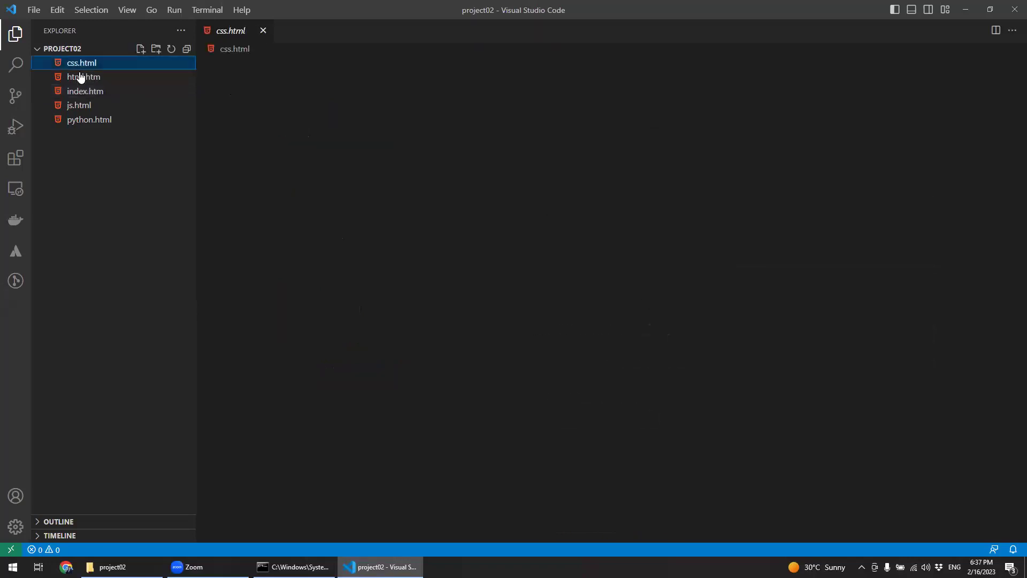
click(80, 78)
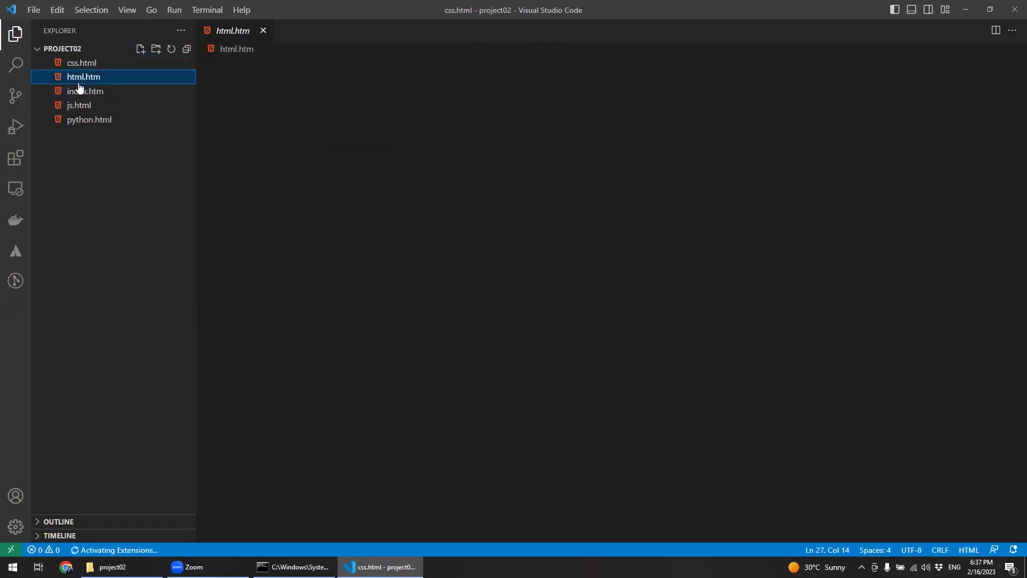
click(80, 96)
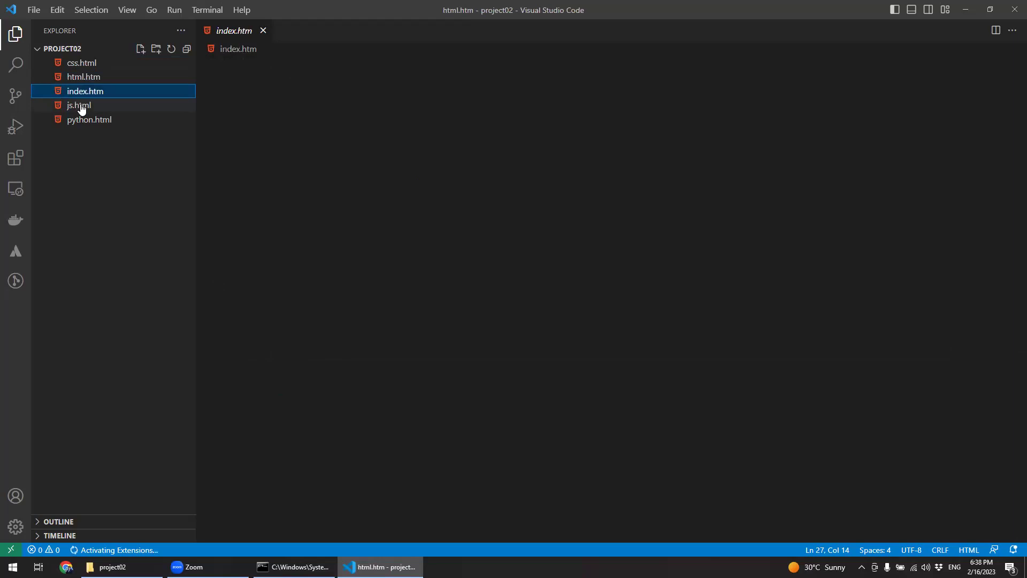
click(82, 107)
click(82, 120)
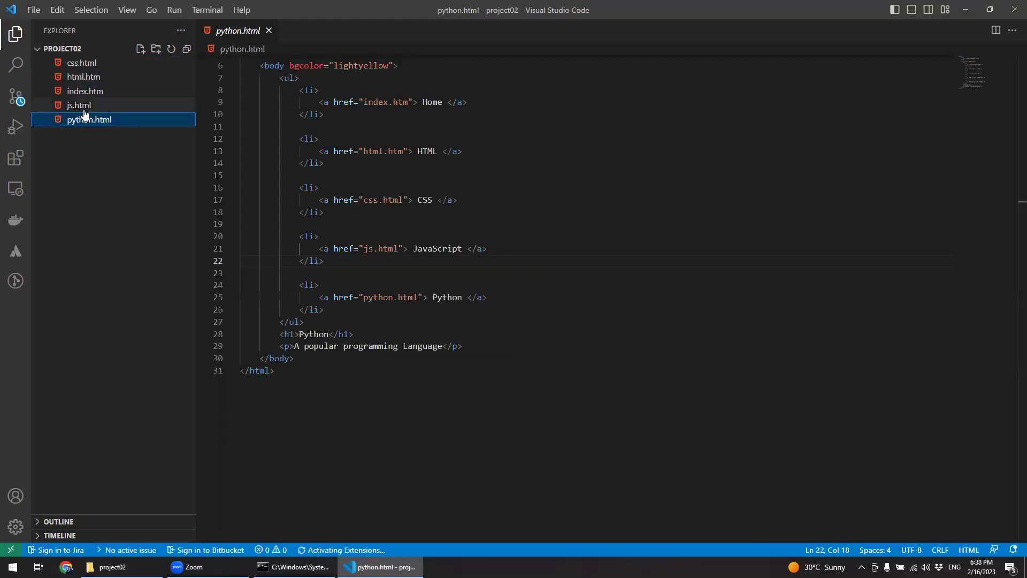
click(269, 31)
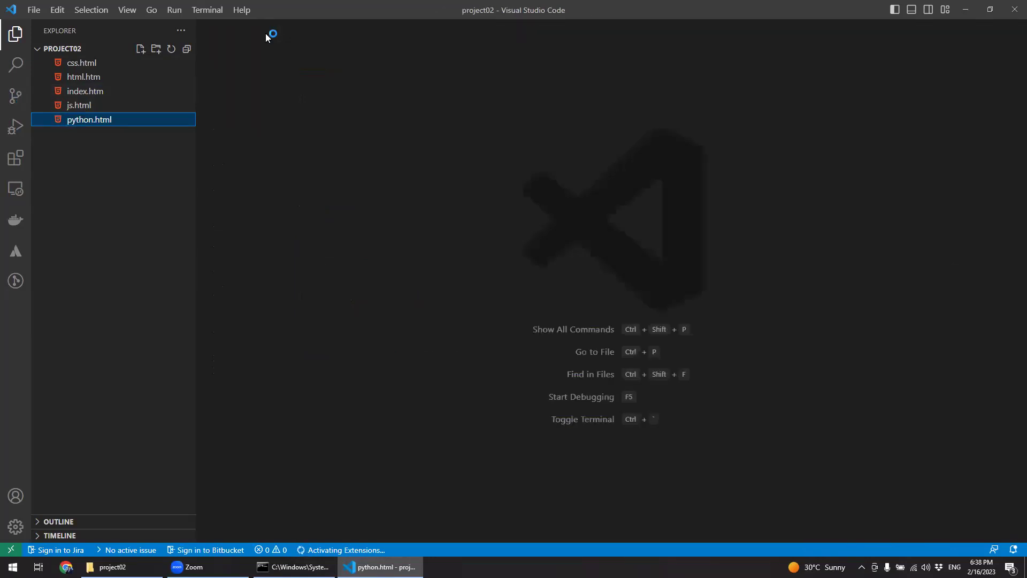
Close Visual Studio Code and the command prompt, and relaunch Visual Studio Code by searching for "co"
click(1014, 10)
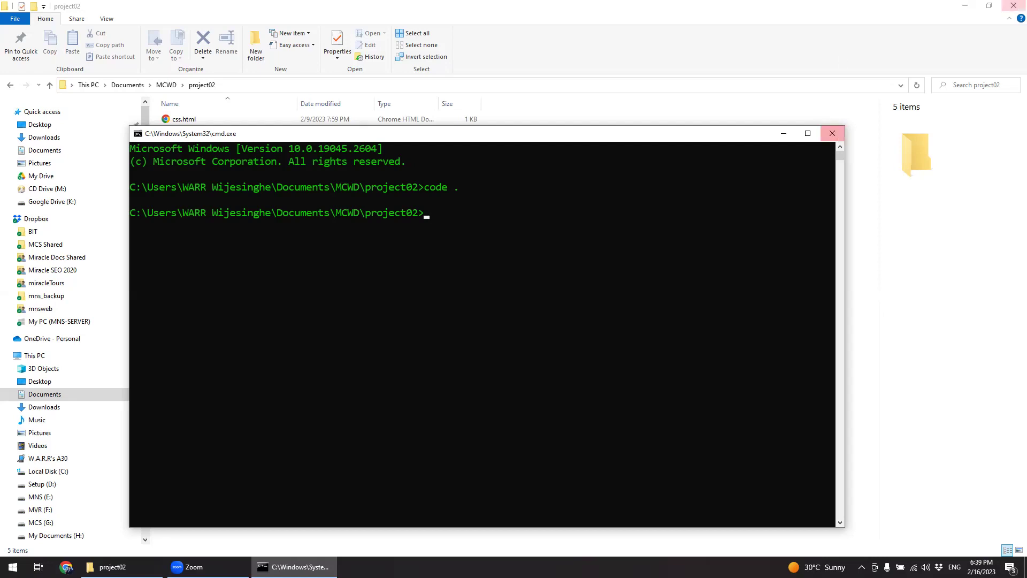
click(834, 134)
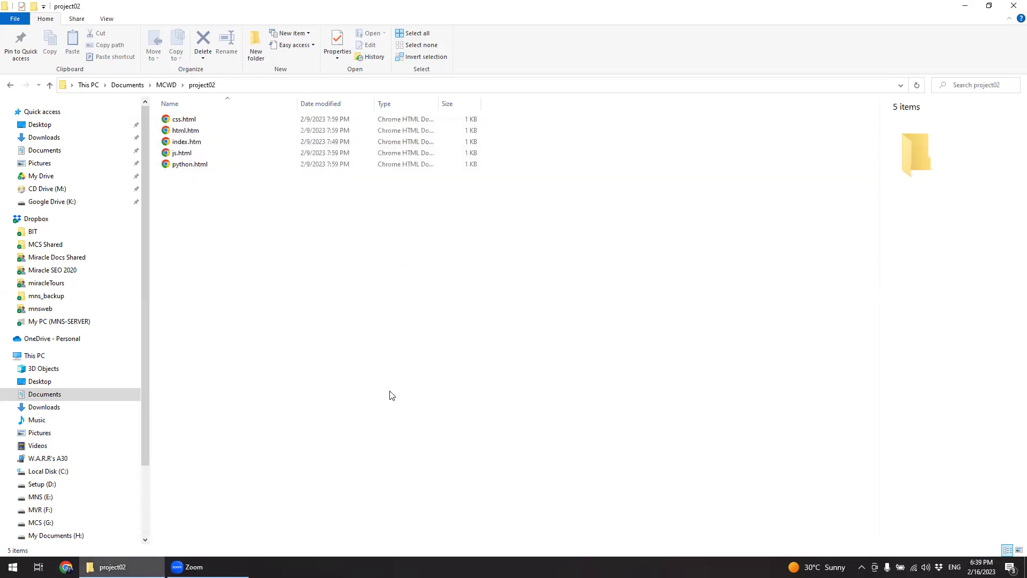
key(super)
text(co)
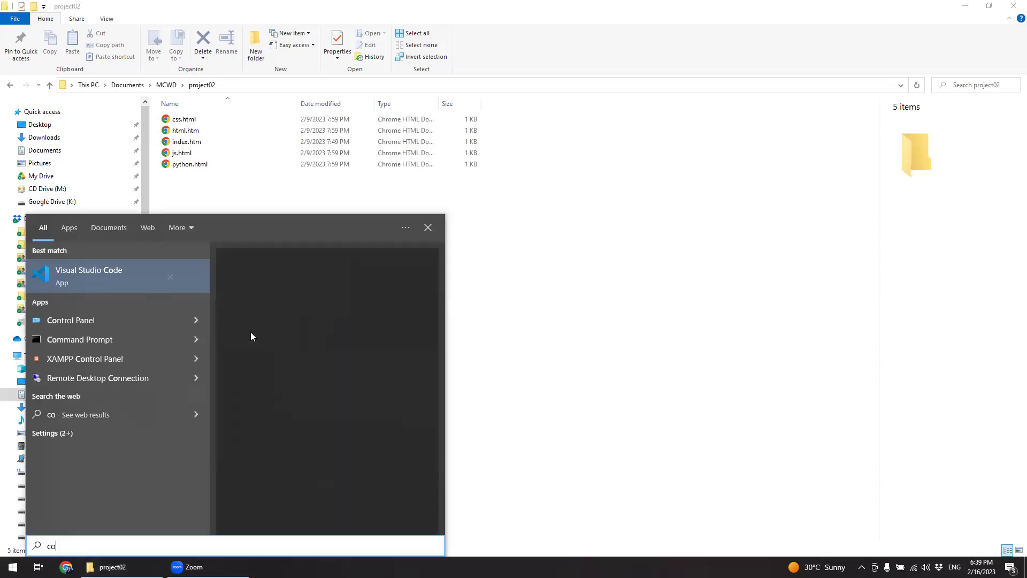
click(85, 275)
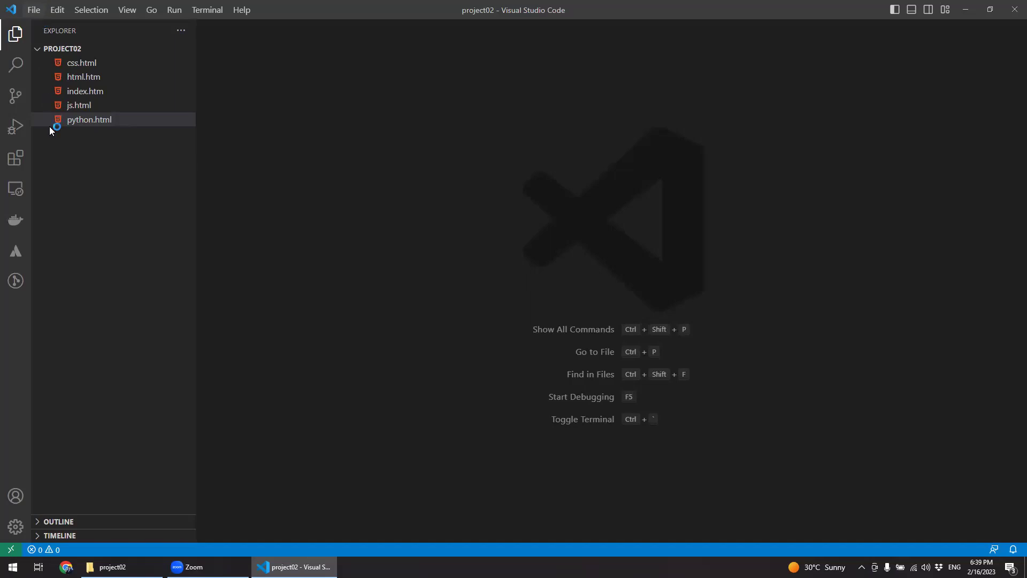
Close the project02 folder in the editor and dismiss the Welcome page
click(33, 10)
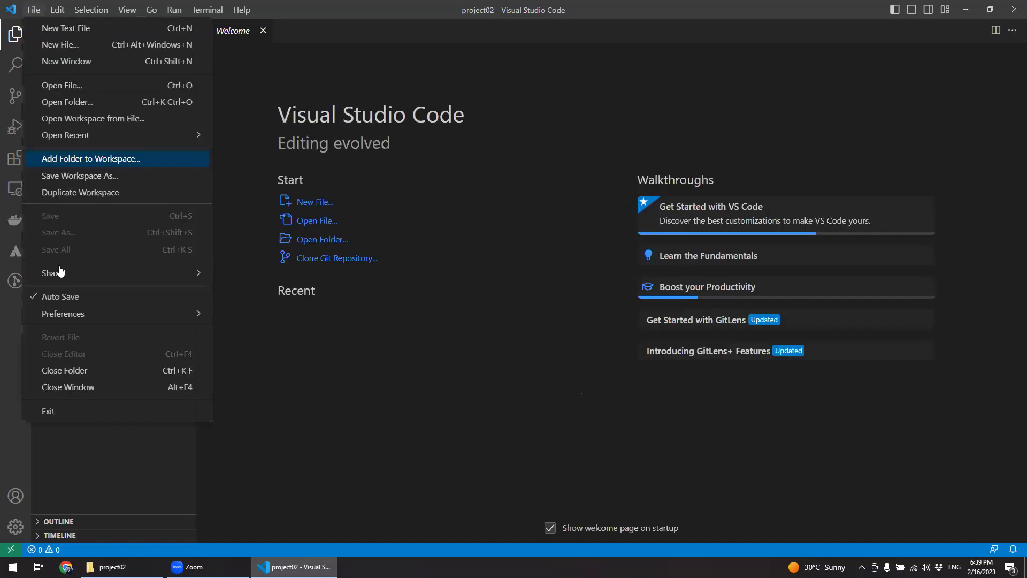
click(66, 371)
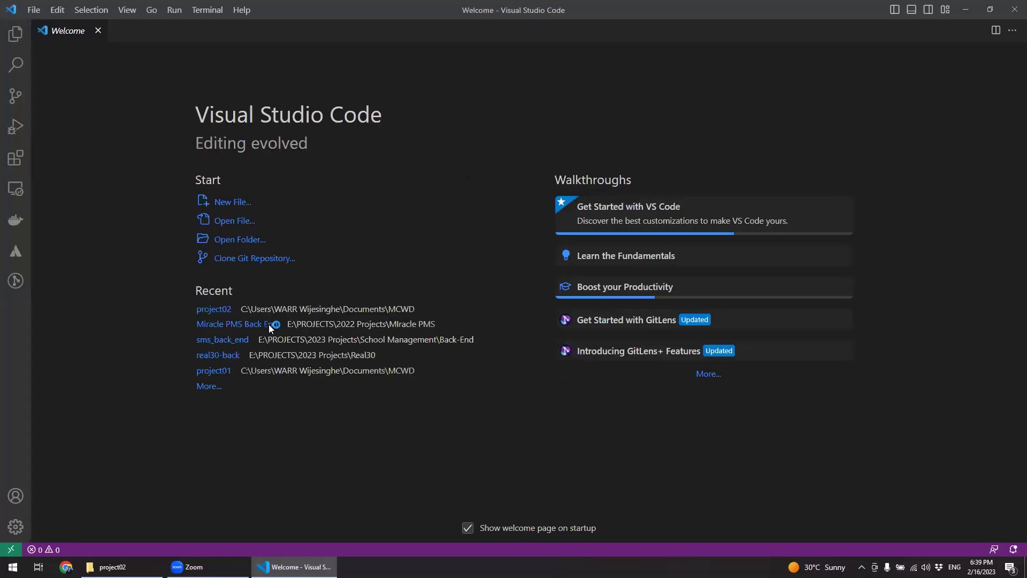
click(96, 30)
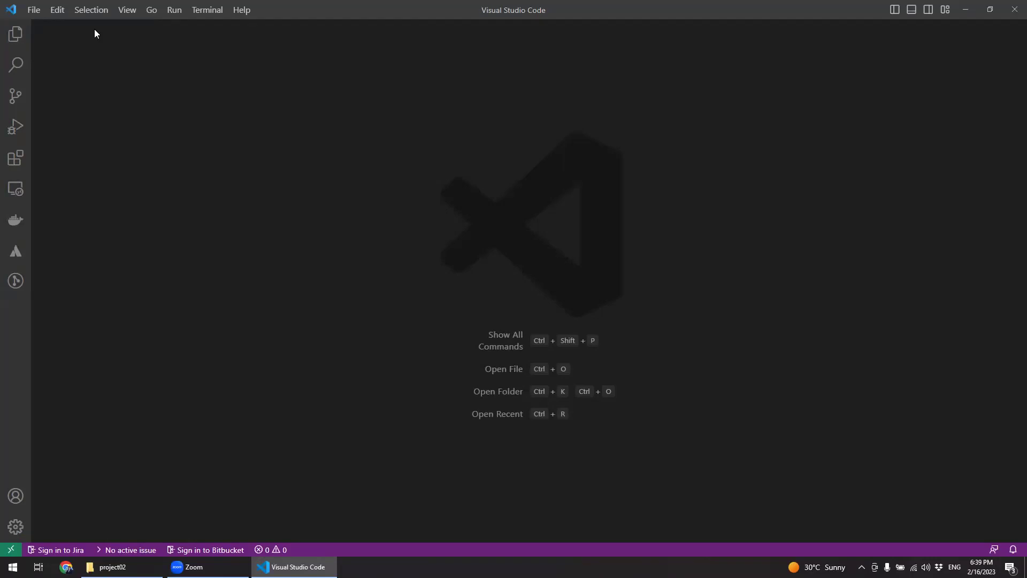
Create a folder named project03 inside Documents\MCWD and open it as the editor's project folder
click(41, 14)
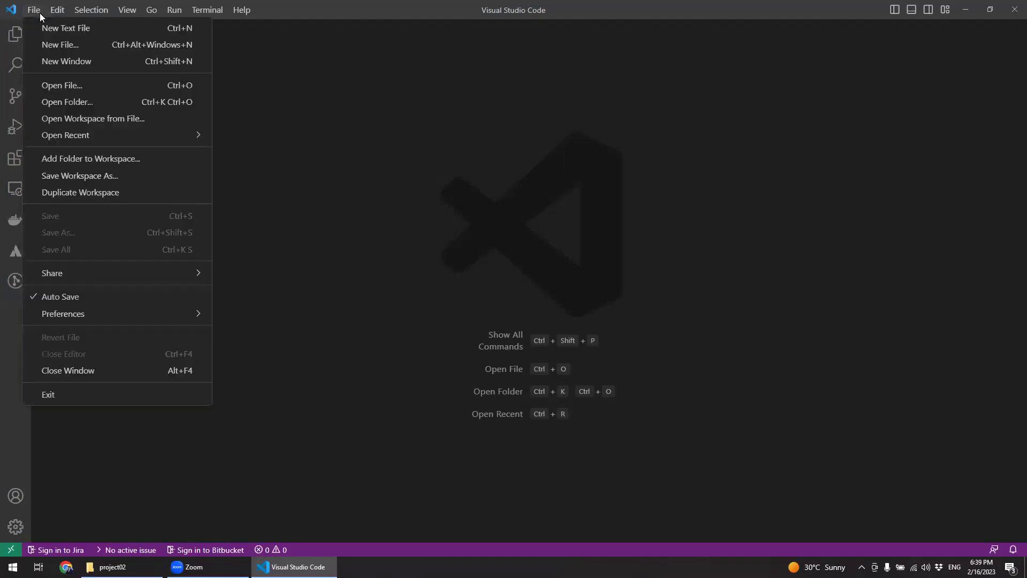
click(66, 106)
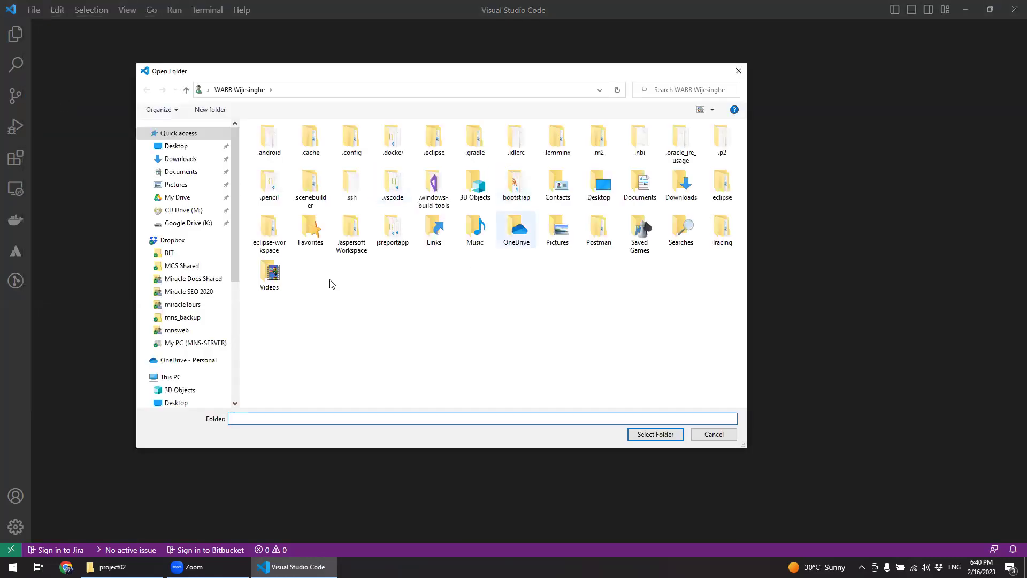
click(192, 178)
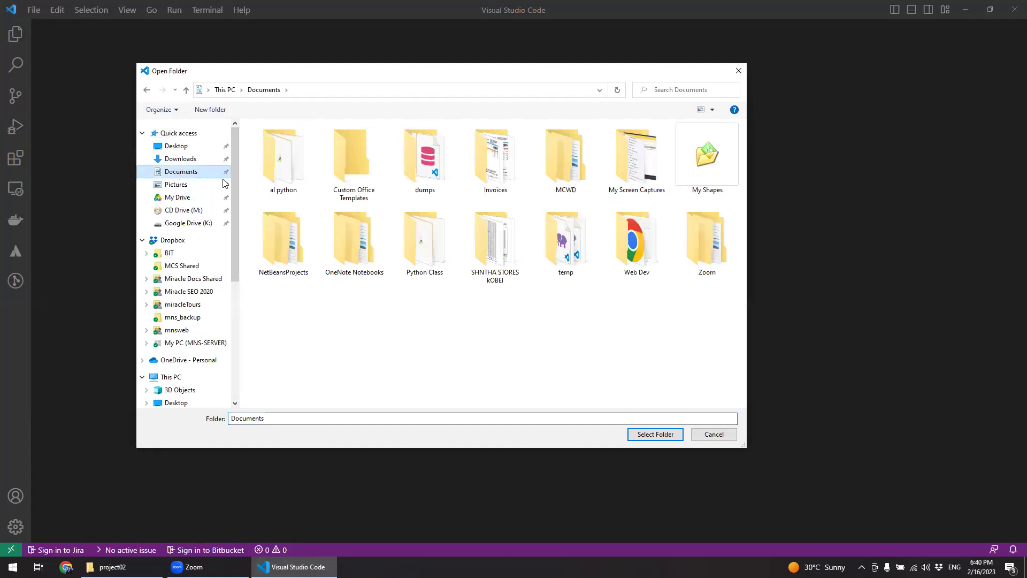
double_click(560, 168)
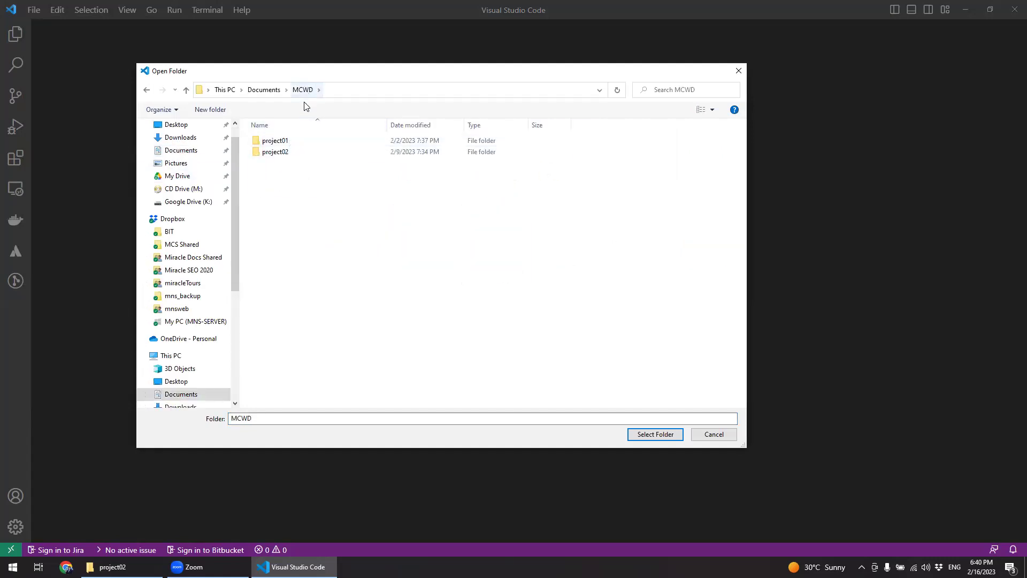
click(208, 112)
text(proj)
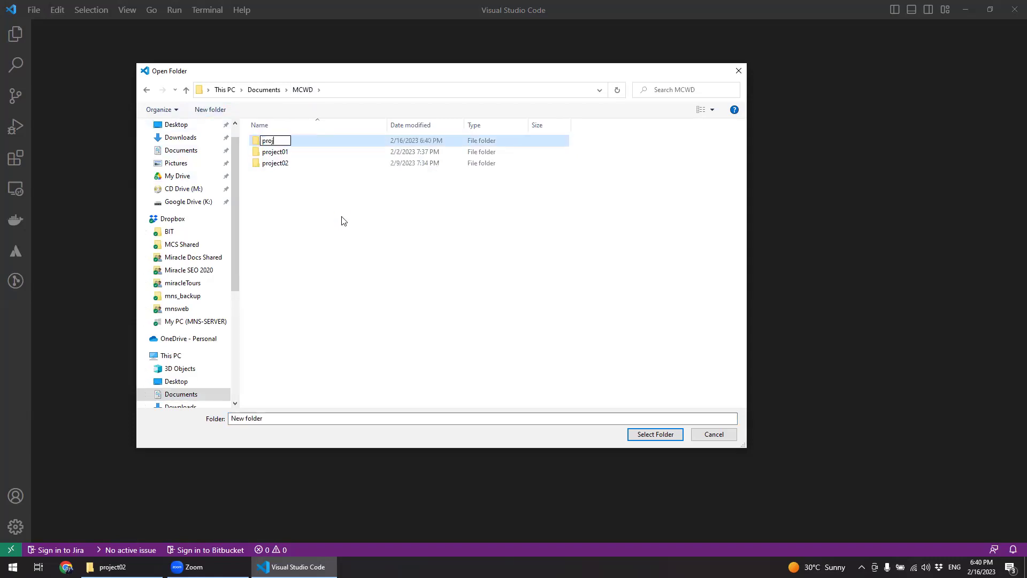
text(ect03)
key(Return)
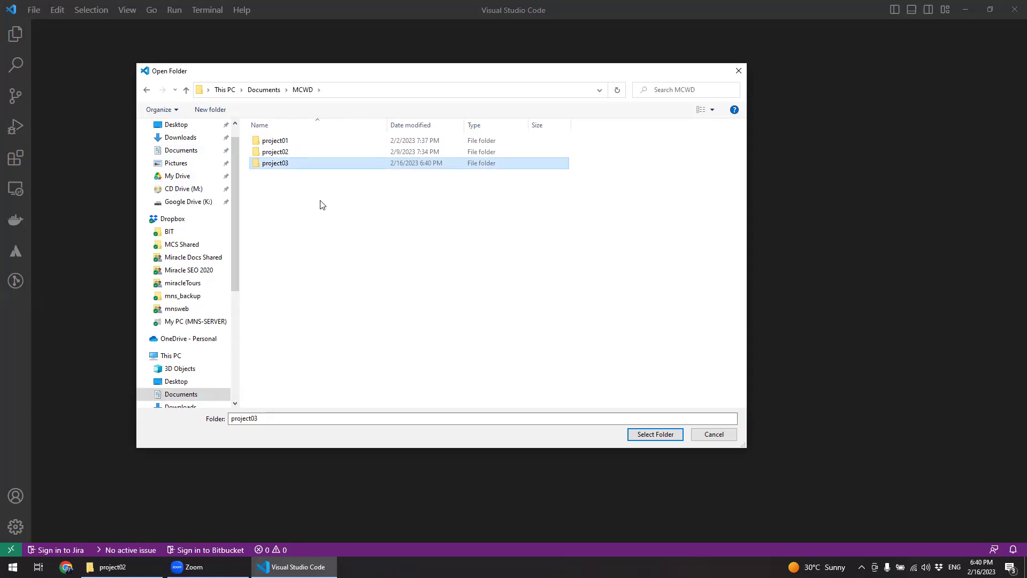
double_click(279, 166)
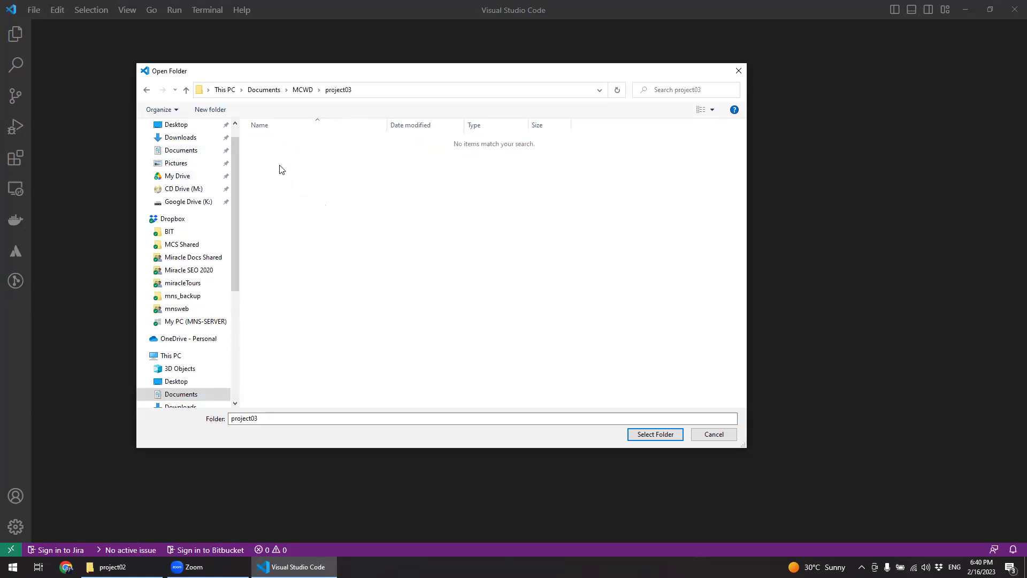
click(667, 435)
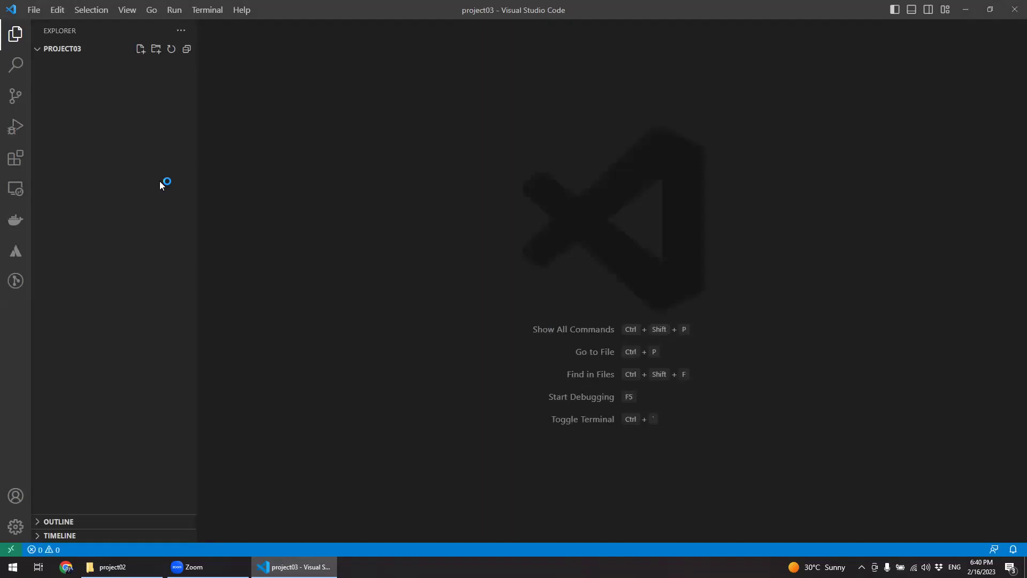
Create a new file named index.html in the project03 folder
click(141, 51)
text(index.html)
key(Return)
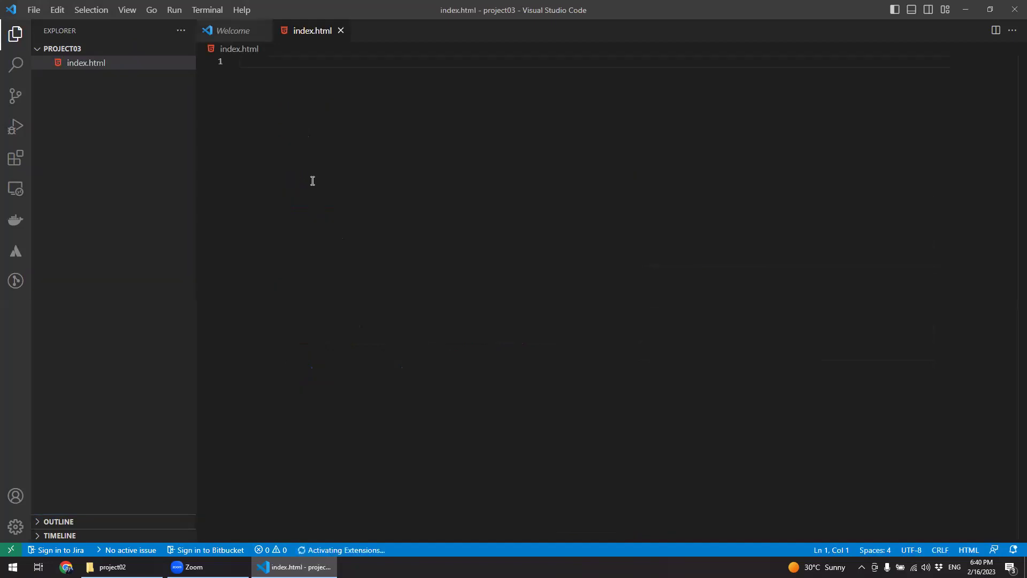
Enlarge the editor's interface by one zoom level and insert an html element with blank lines inside it in index.html
key(ctrl+equal)
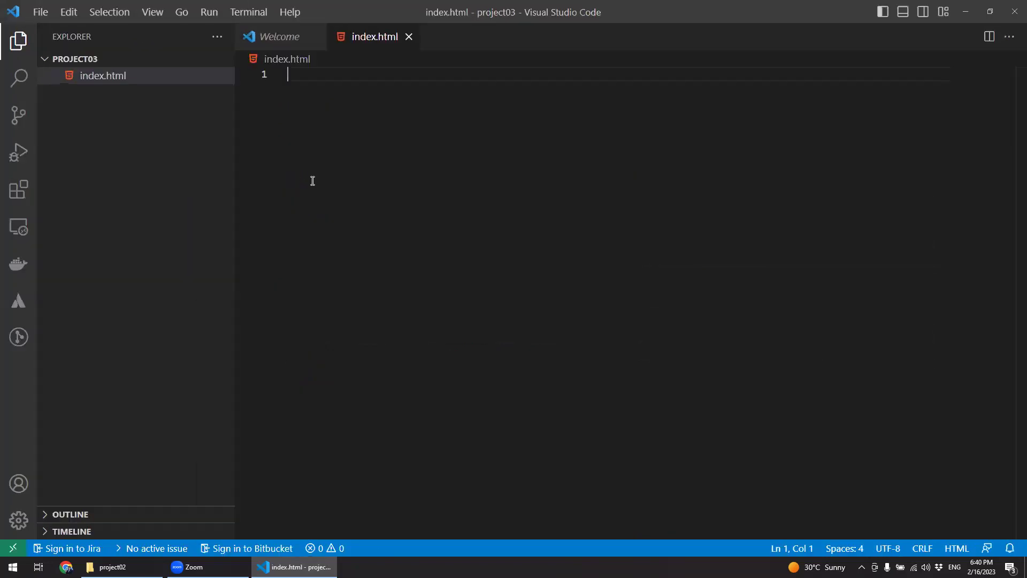
key(ctrl+equal)
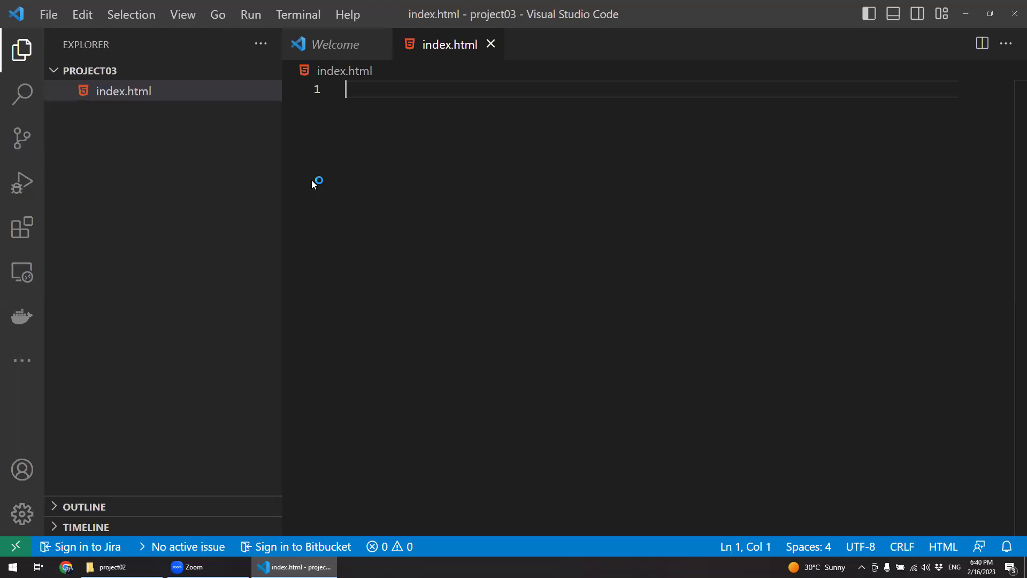
key(ctrl+minus)
text(html)
key(Tab)
key(Return)
key(Return)
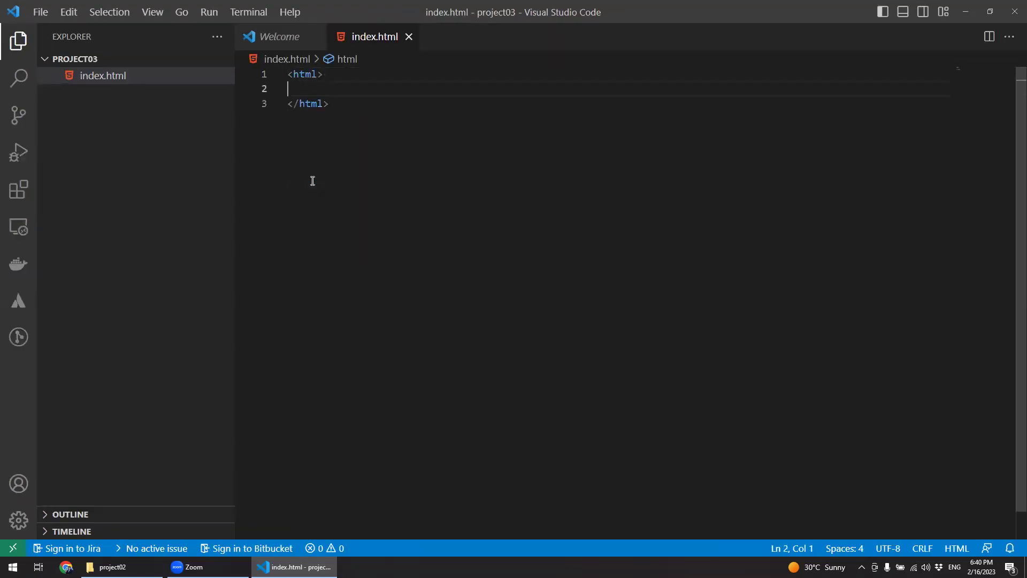
key(Return)
key(Up)
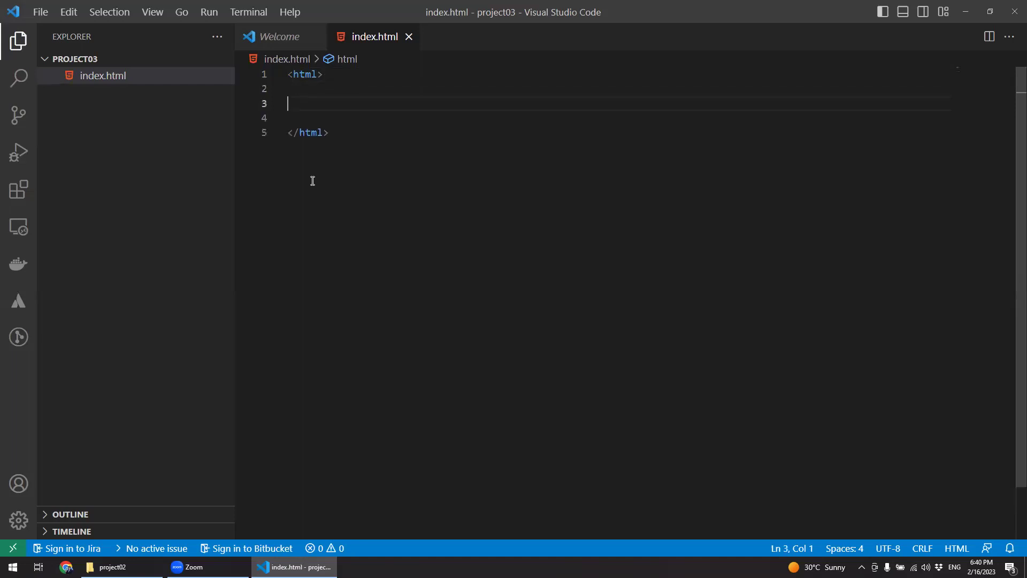
Add a head element inside the html element, containing the title "Professional Web Development"
text(he)
key(Return)
key(Return)
text(ti)
key(Return)
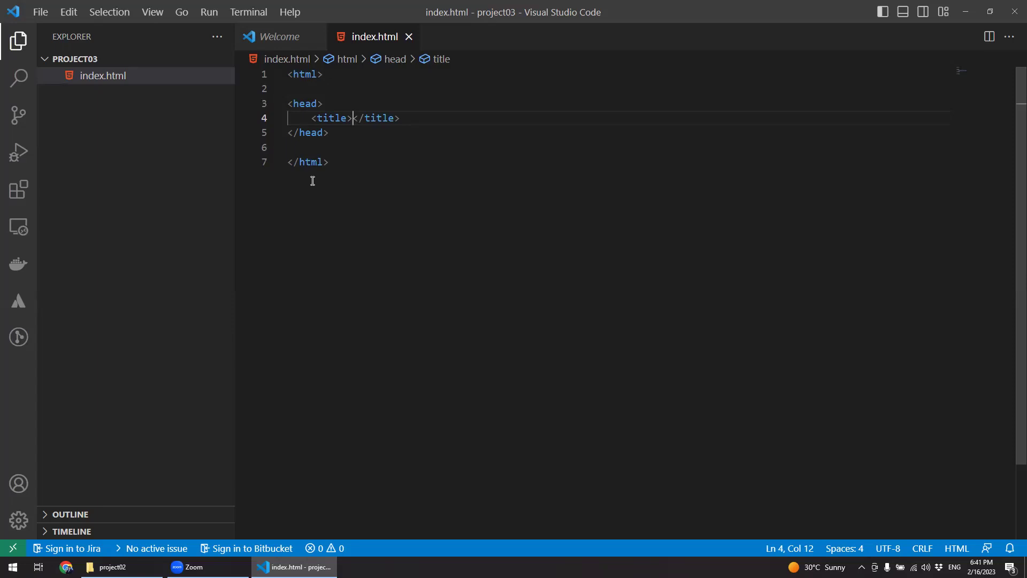
text(Professional Web Deve)
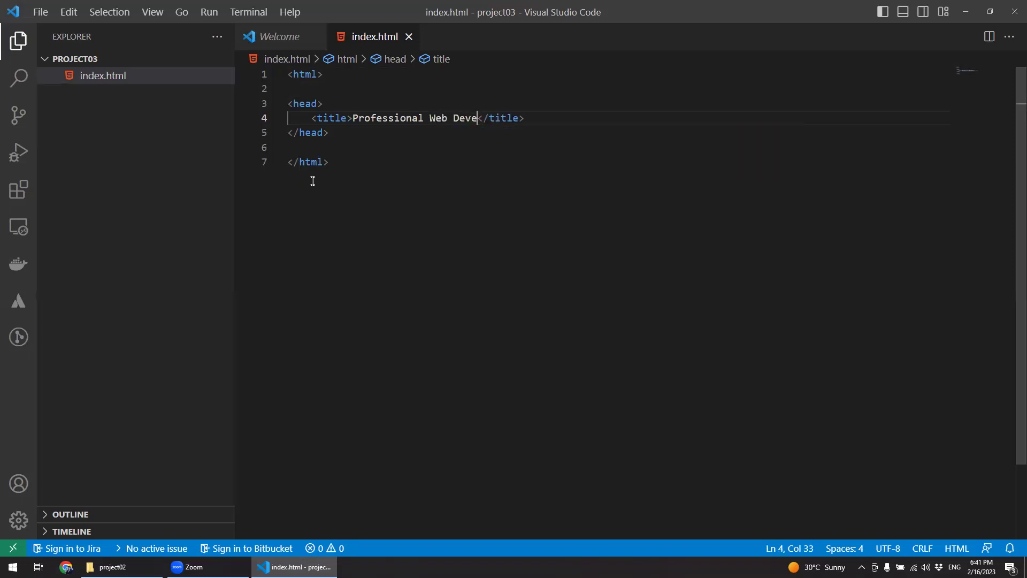
text(lopmet)
key(BackSpace)
text(nt)
Add a body element below the head, separated by a blank line, with blank lines inside it
click(362, 134)
key(Return)
key(Return)
text(ob)
key(BackSpace)
key(BackSpace)
text(body)
key(Return)
key(Return)
key(Return)
key(Up)
Add an h1 heading inside the body with the text "Web Development Course"
text(h1)
key(Return)
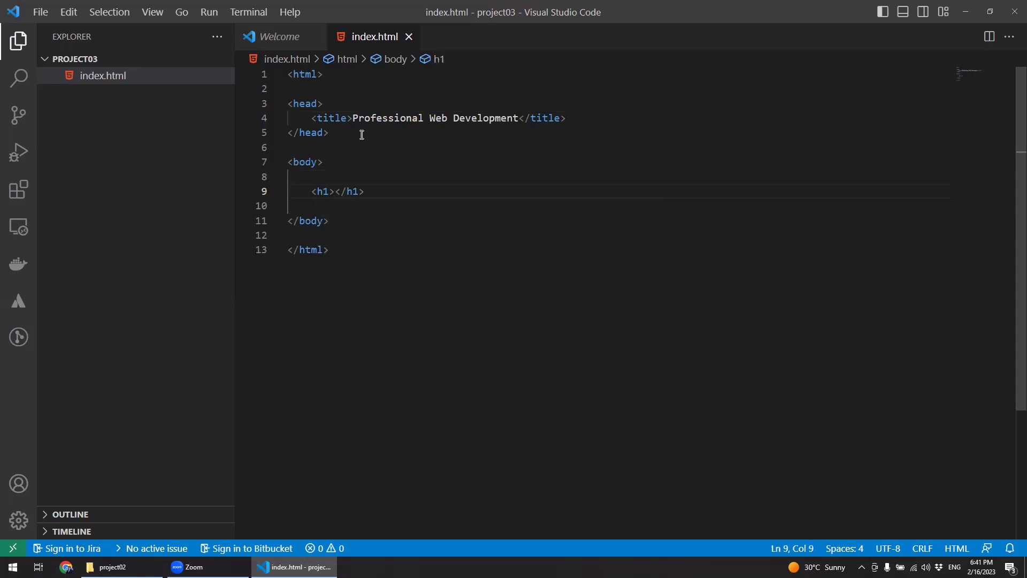
text(Web D)
text(evelopment )
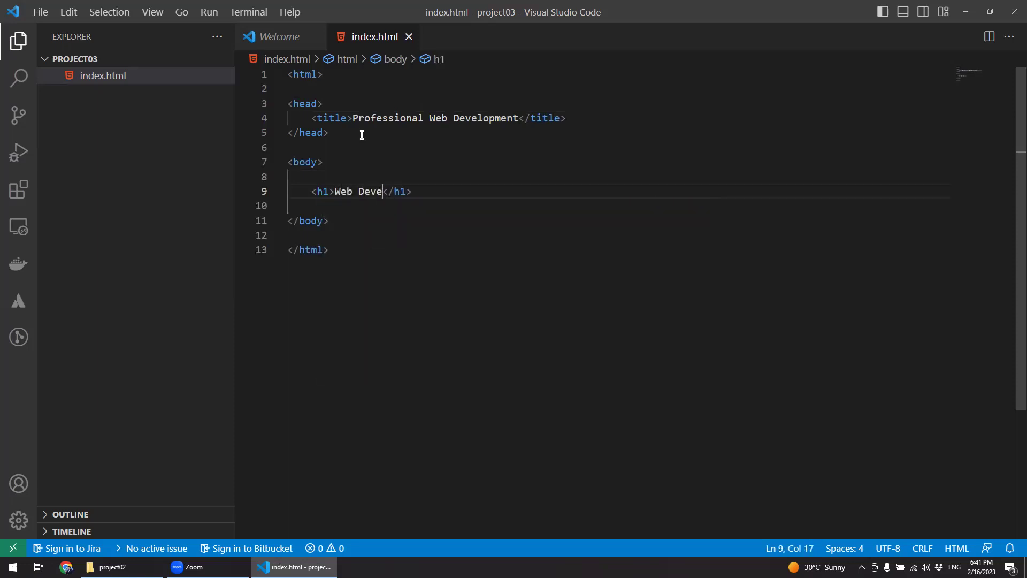
text(Cou)
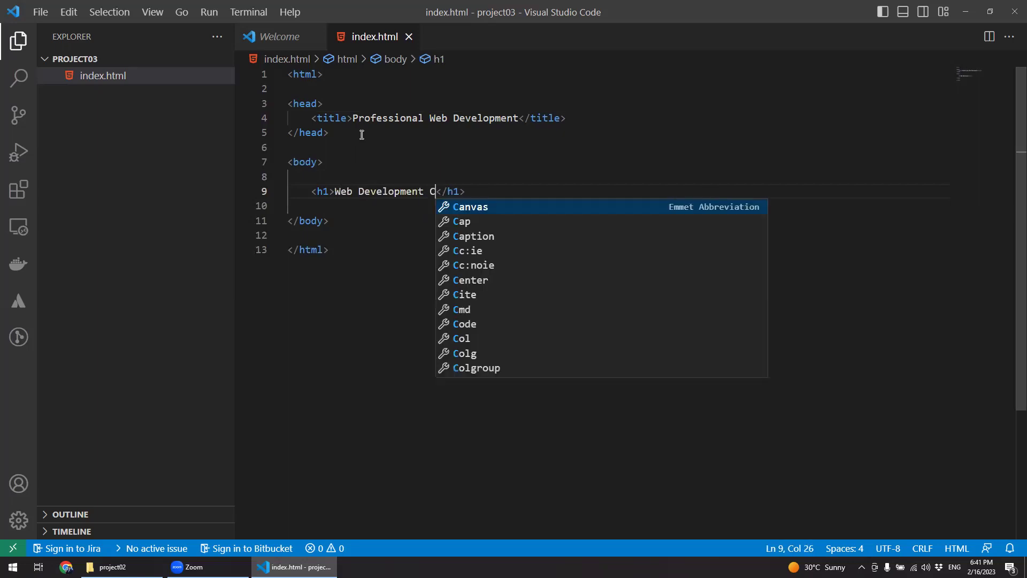
text(rse )
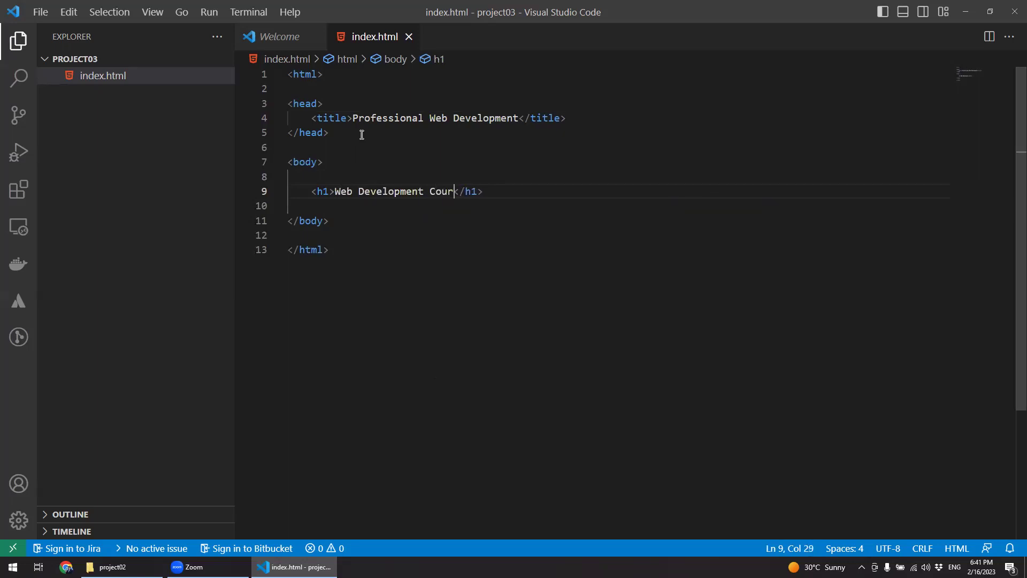
text(ti)
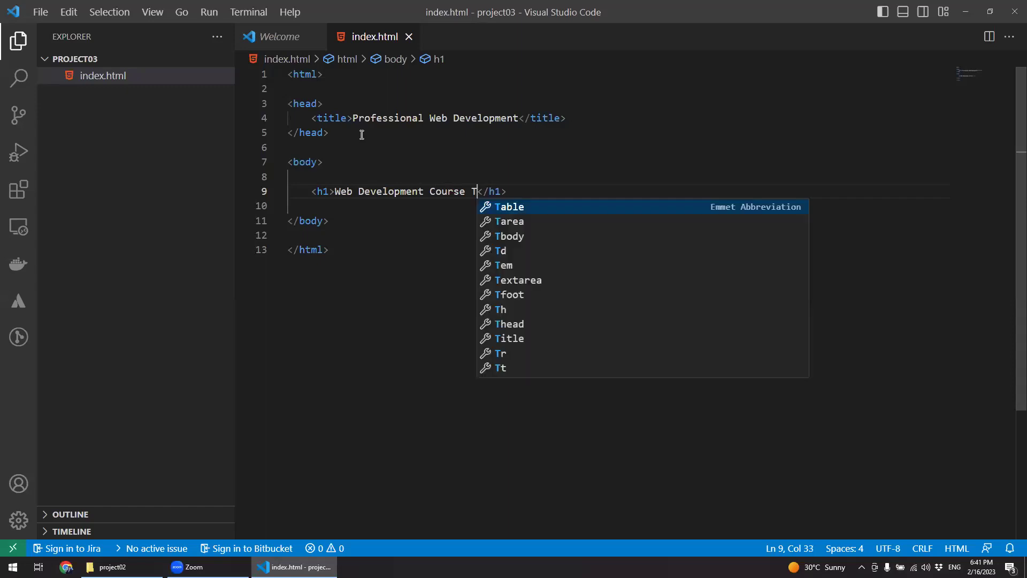
key(BackSpace)
key(BackSpace)
key(BackSpace)
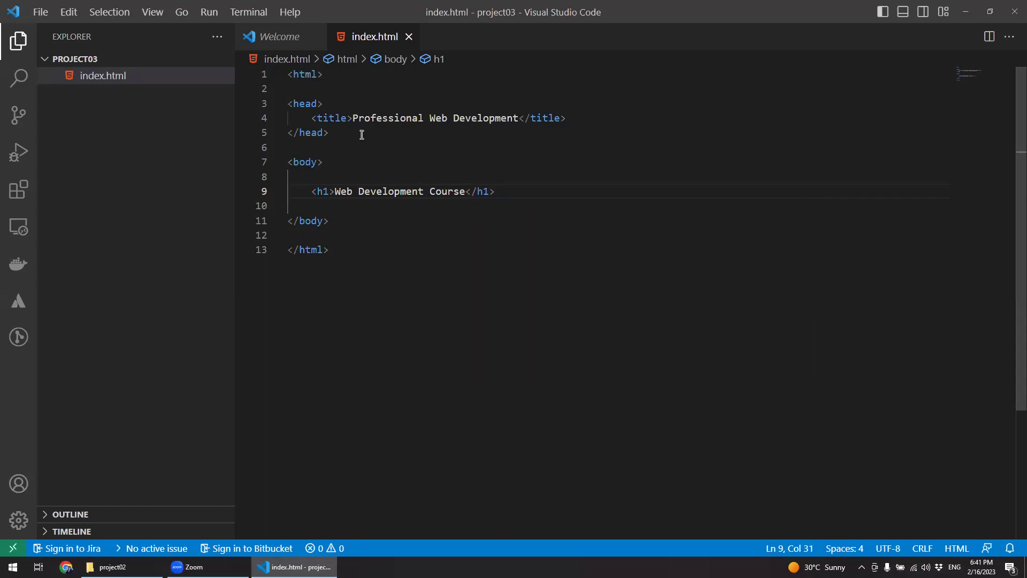
Add an h2 heading below the h1 with the text "Miracle Certified WebApp Developer"
click(501, 191)
key(Return)
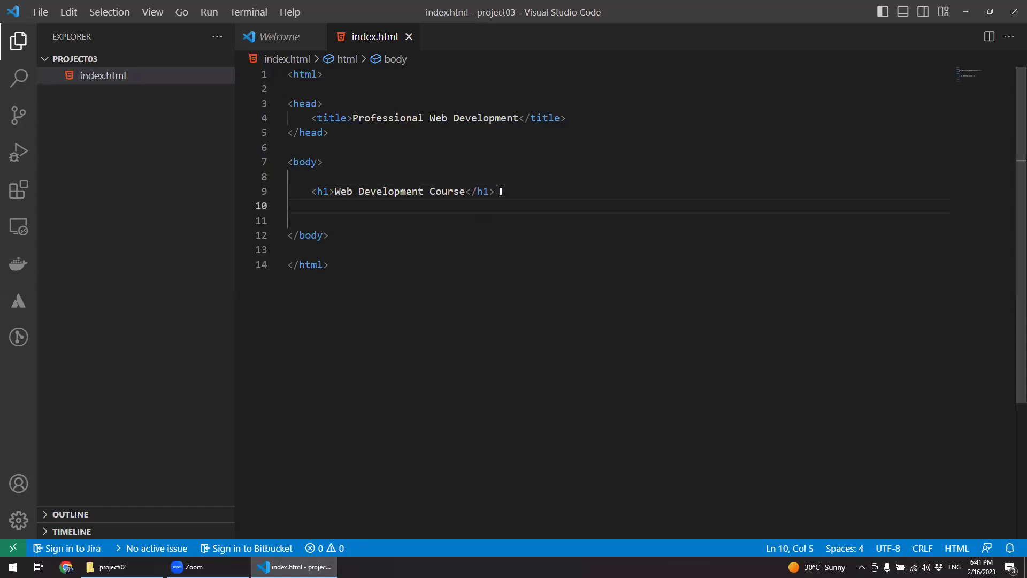
text(h2)
key(Tab)
text(Mirac)
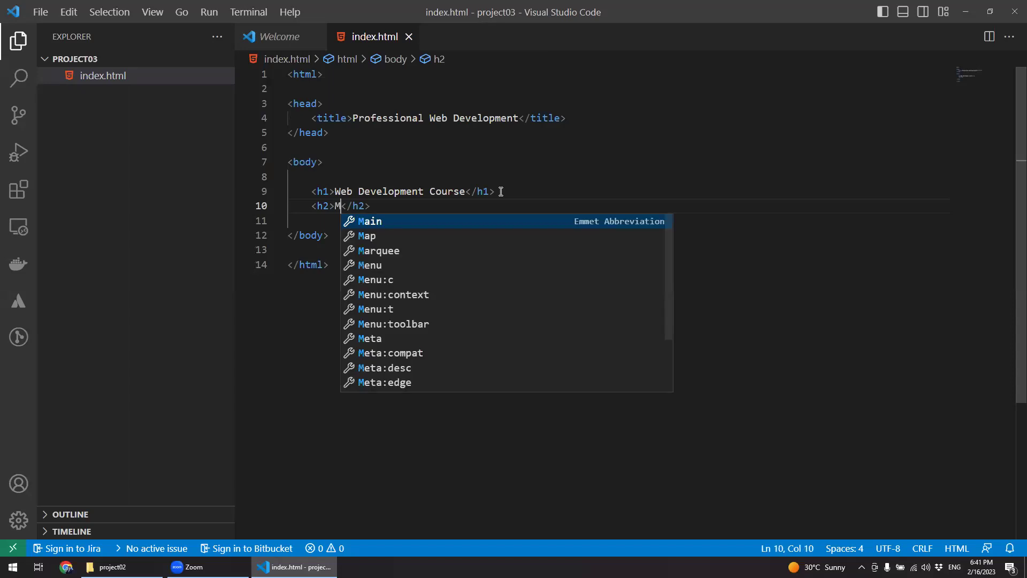
text(le Certifi)
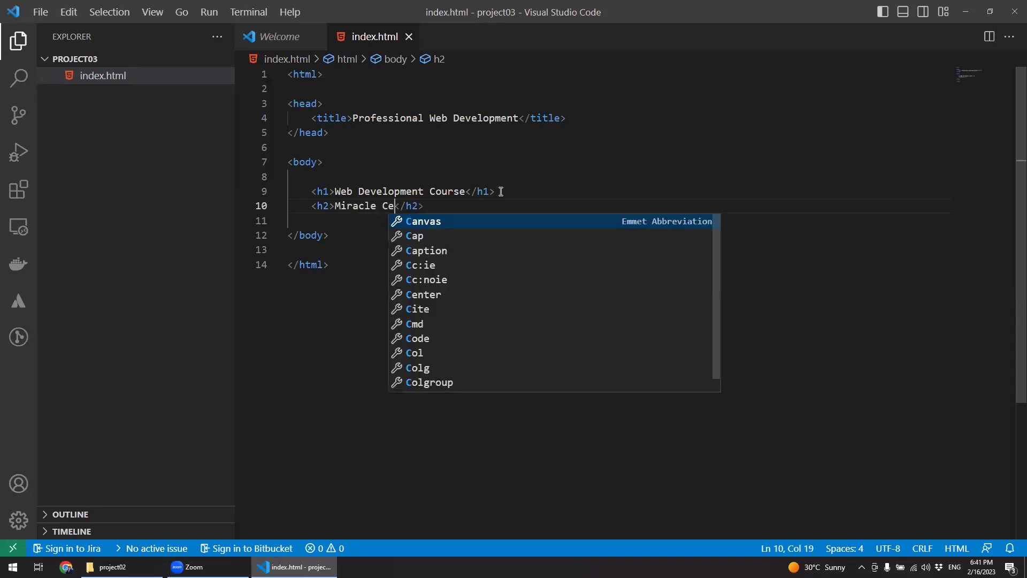
text(ed )
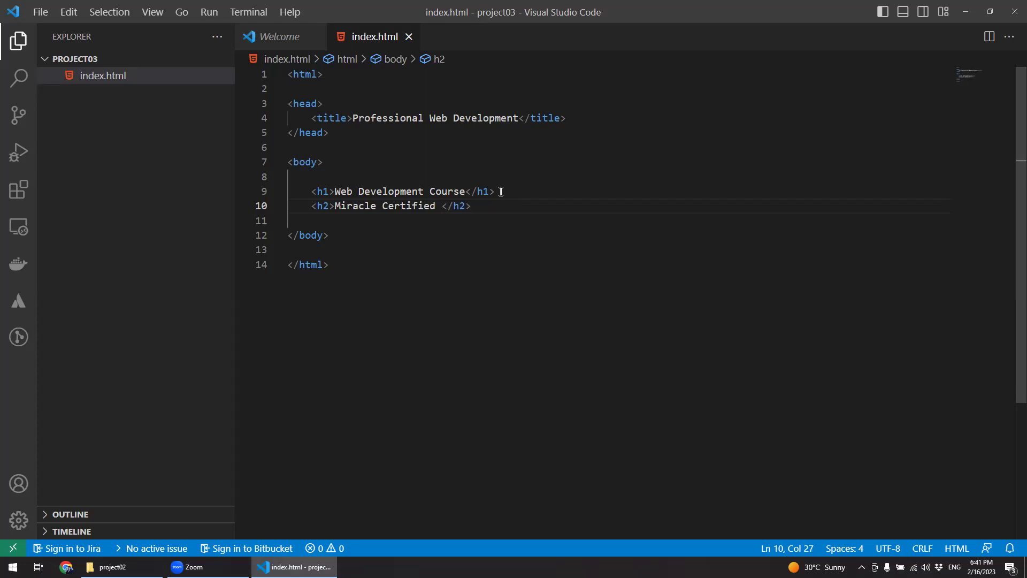
text(Web)
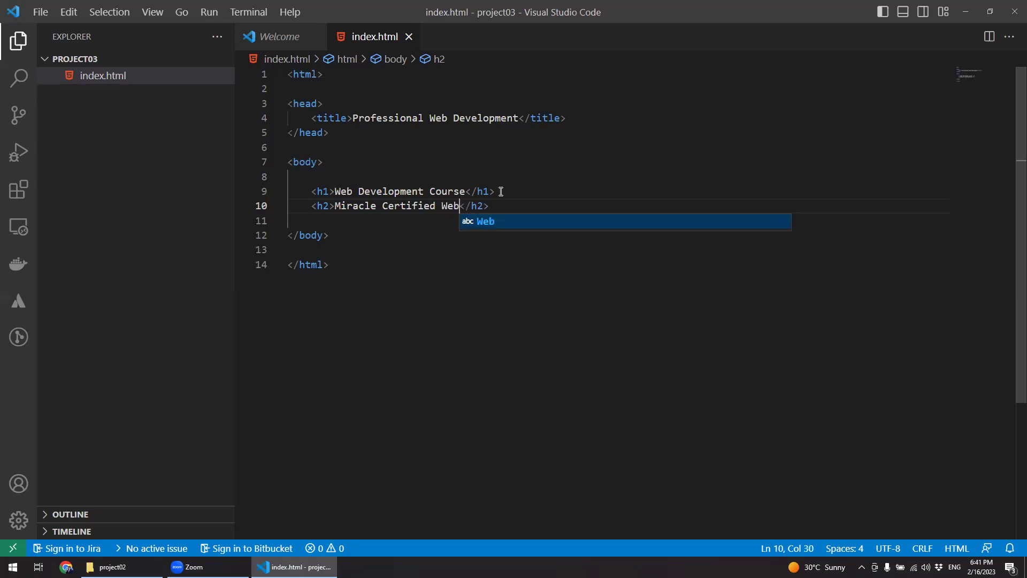
text(App )
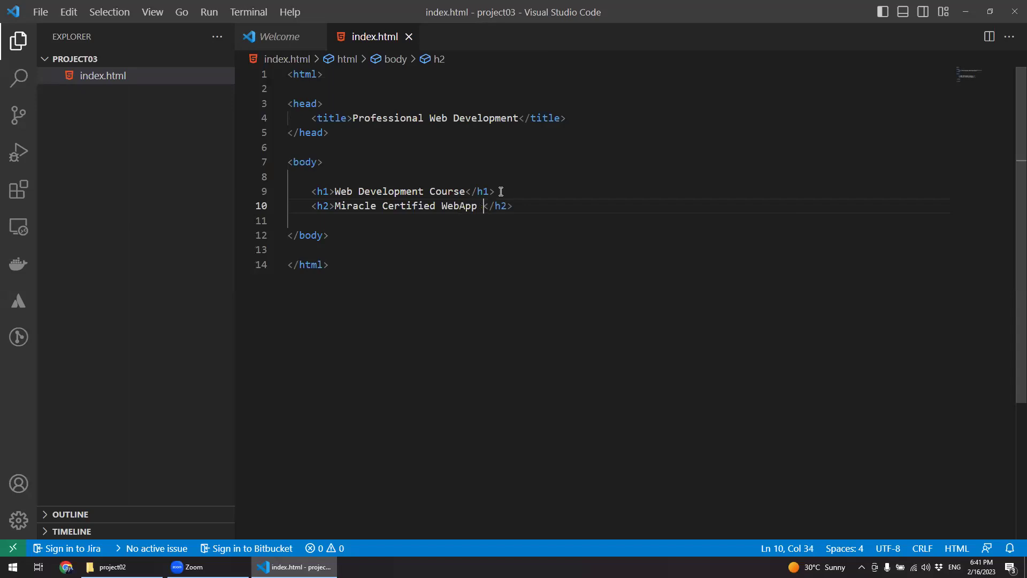
text(Developer)
Open index.html from the project03 folder of MCWD in the browser and check its two rendered headings
click(112, 566)
click(166, 84)
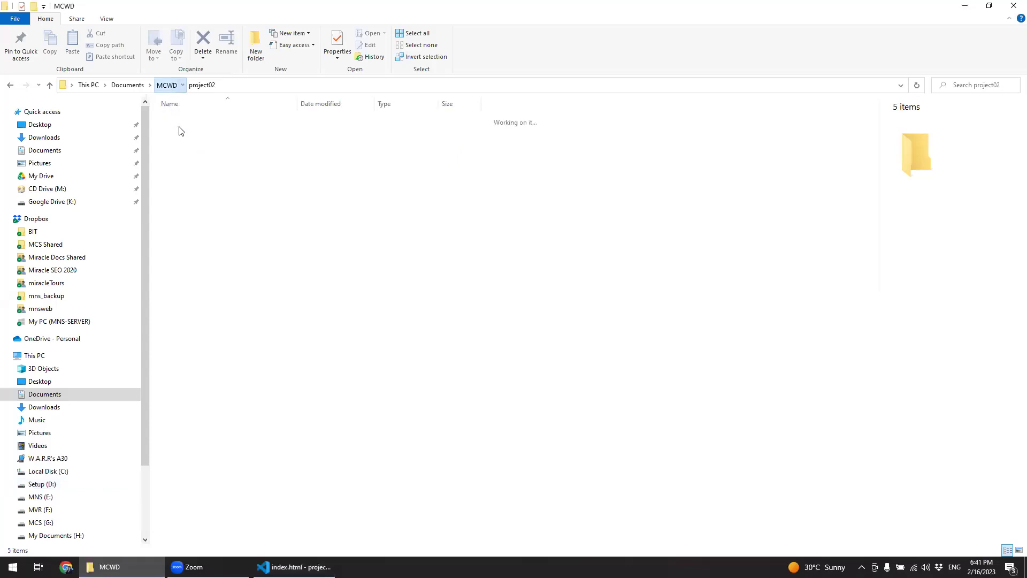
double_click(186, 141)
click(181, 120)
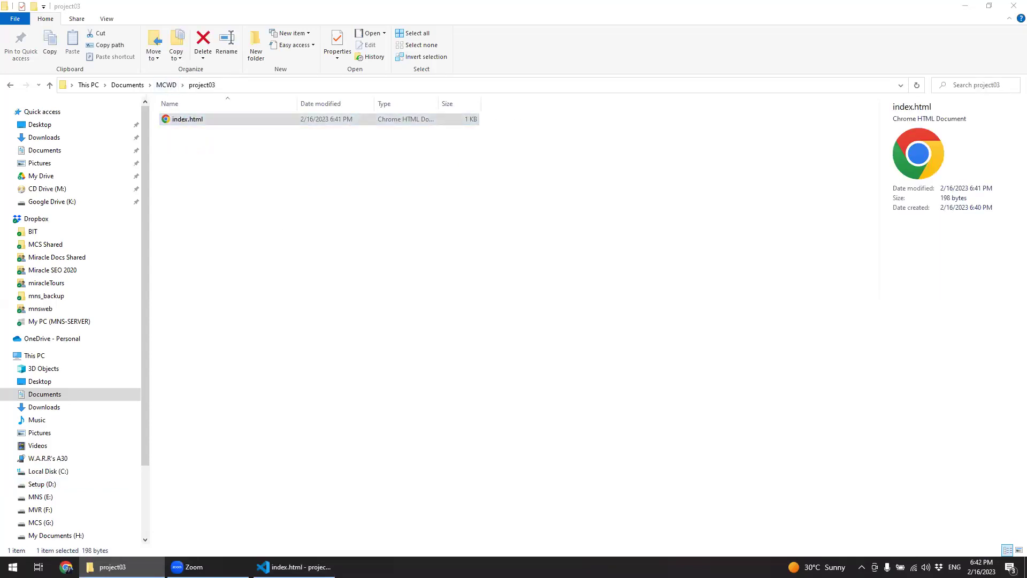
key(Return)
double_click(529, 295)
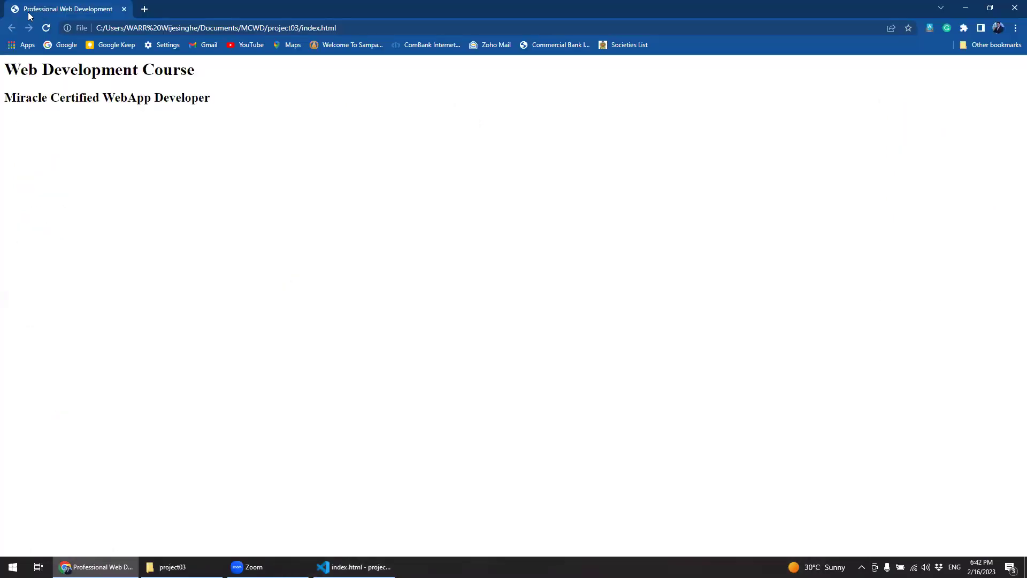
drag(6, 70, 157, 71)
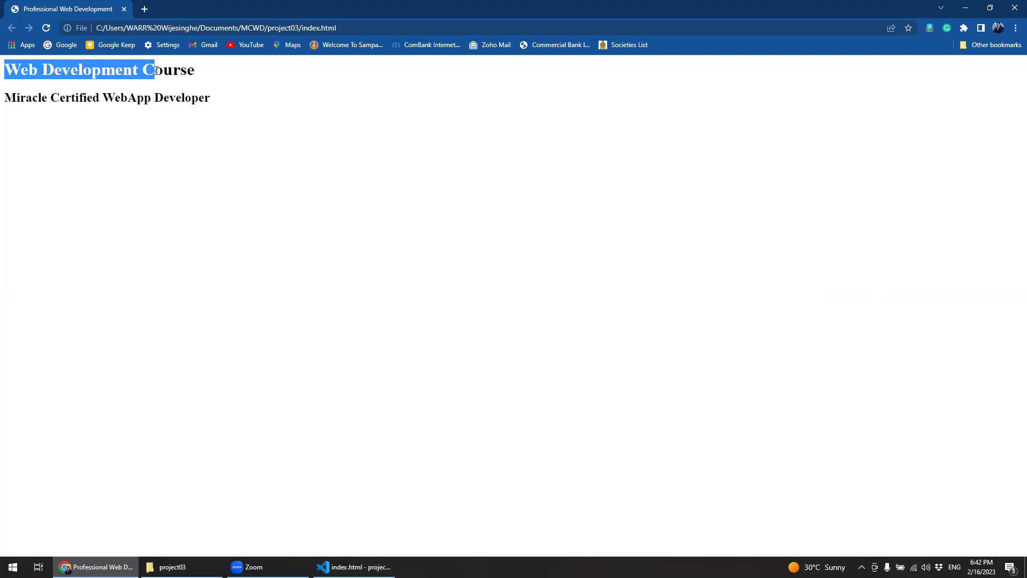
drag(17, 97, 172, 97)
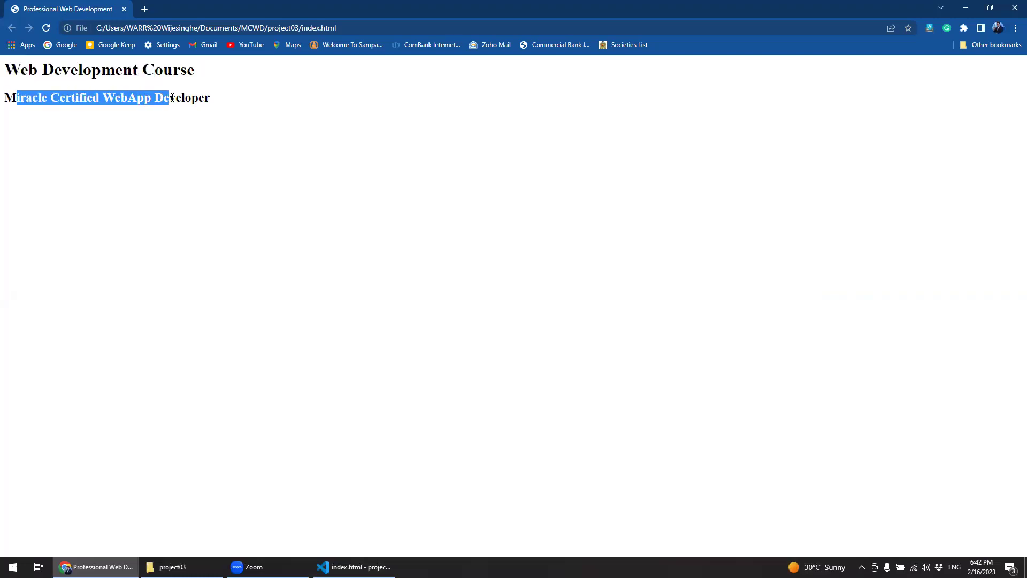
click(222, 146)
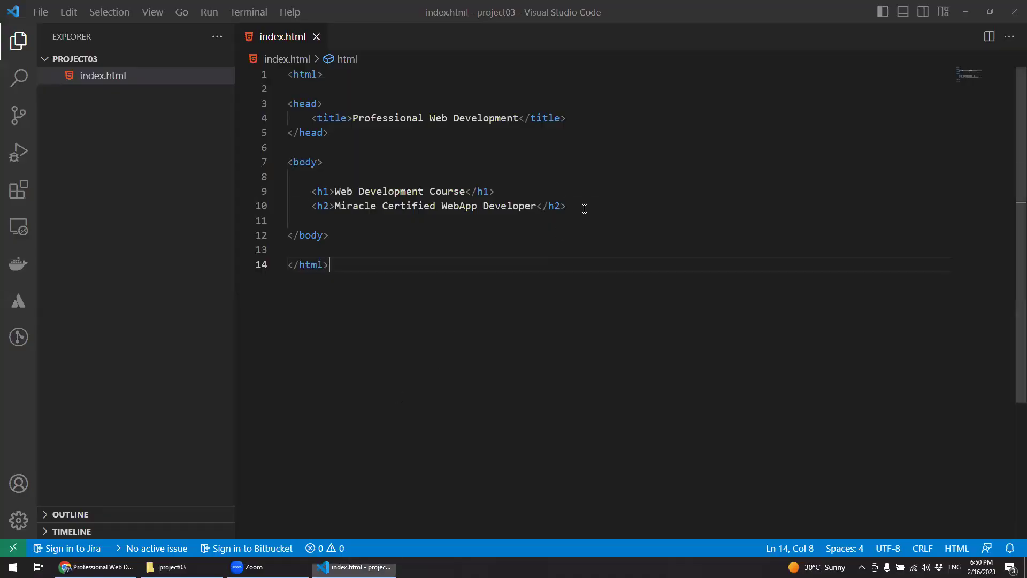
Switch back to the code and add a table element below the h2, separated by a blank line, with blank lines inside it
click(584, 208)
key(Return)
key(Return)
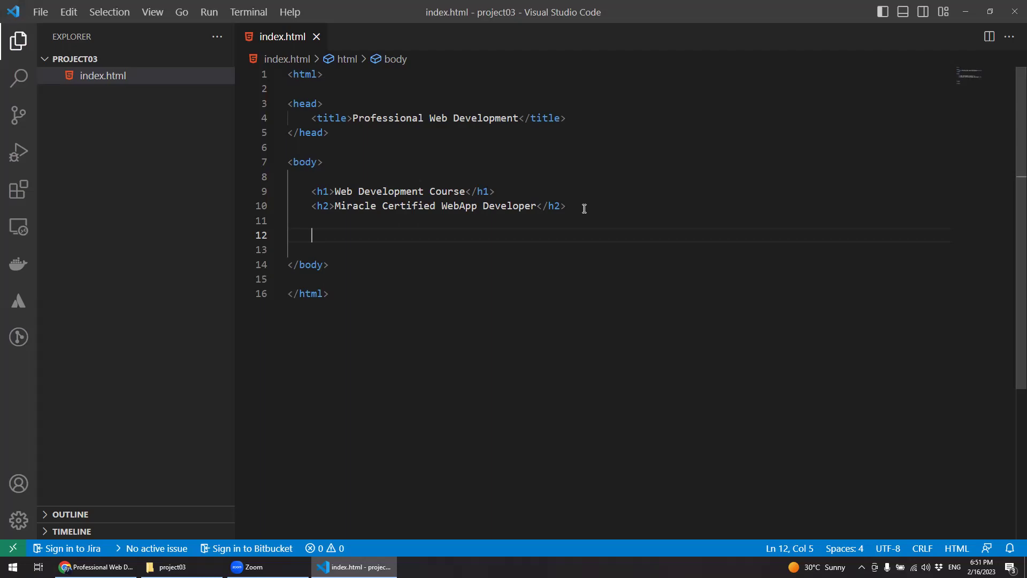
text(tab)
key(Return)
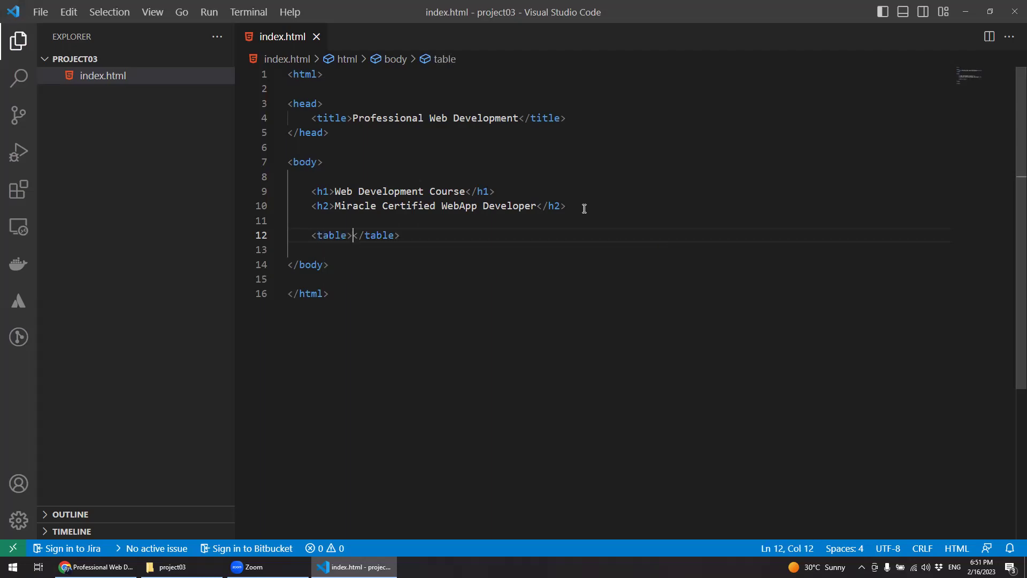
key(Return)
key(Return)
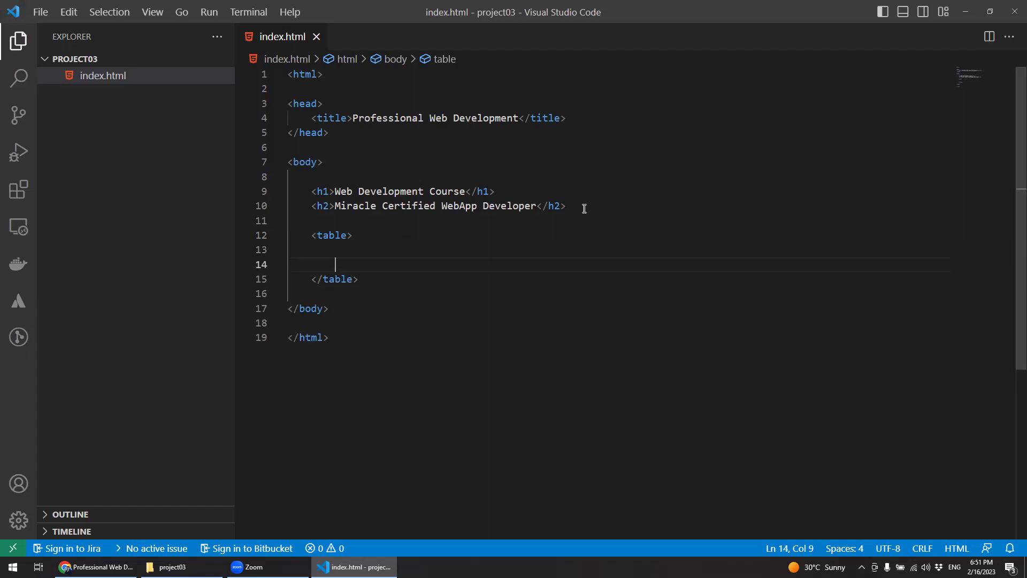
key(Up)
key(Return)
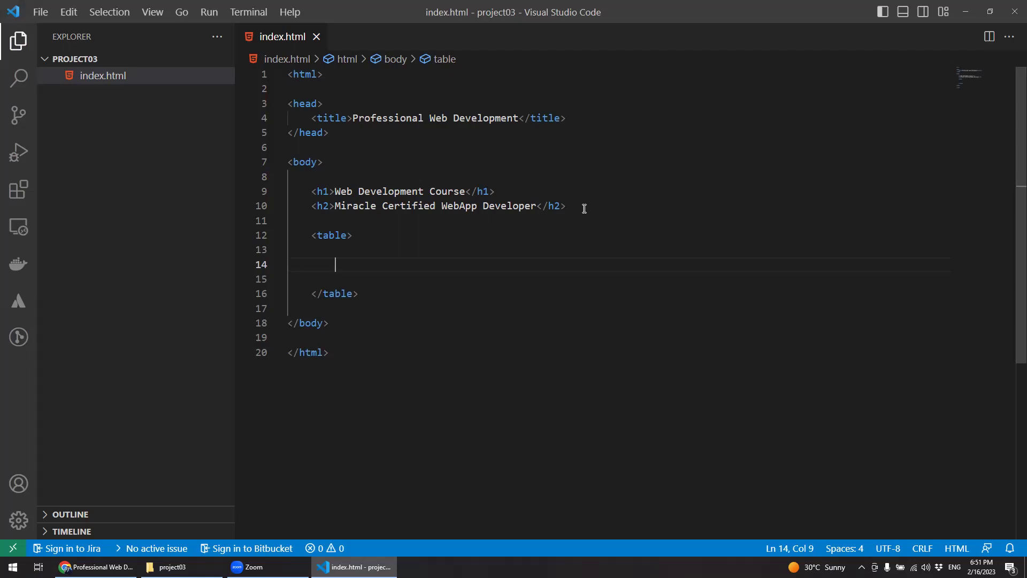
Open Excel with a blank workbook and maximize its window
key(super)
text(ex)
key(Return)
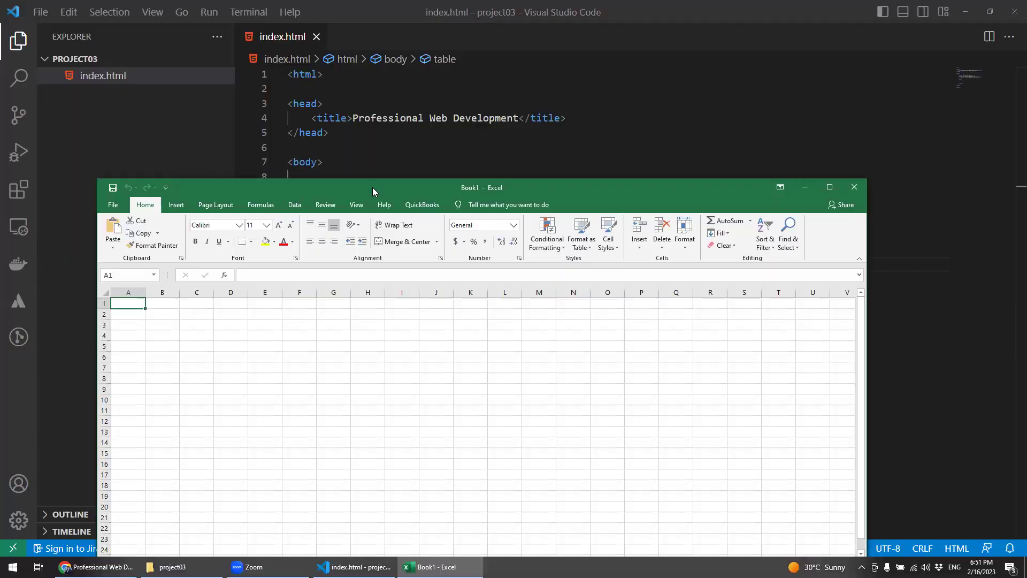
double_click(373, 187)
Apply all borders to the cell range C6:I13 to outline a table grid
click(227, 229)
click(129, 187)
click(93, 178)
drag(94, 179, 288, 254)
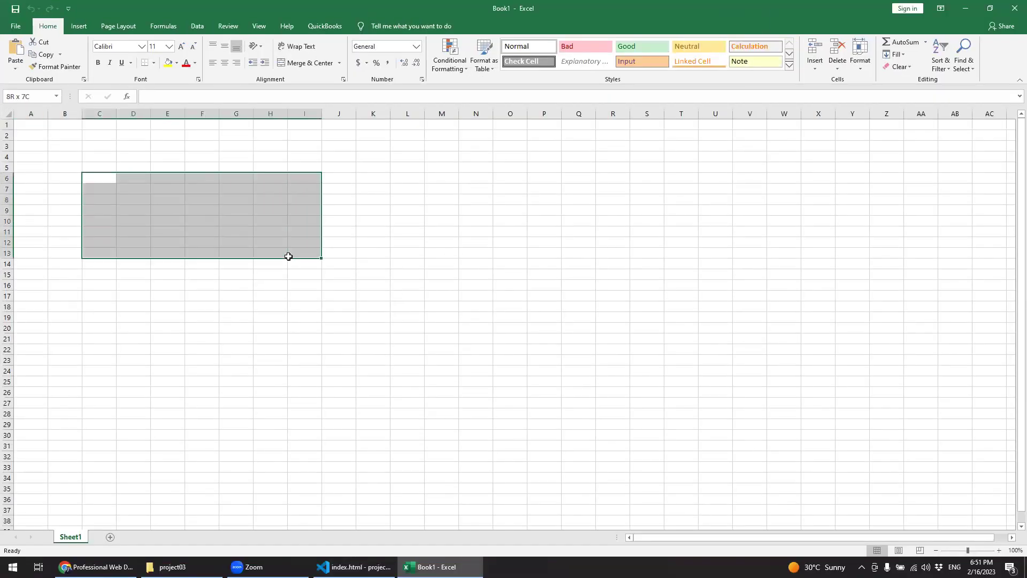
click(153, 62)
click(150, 155)
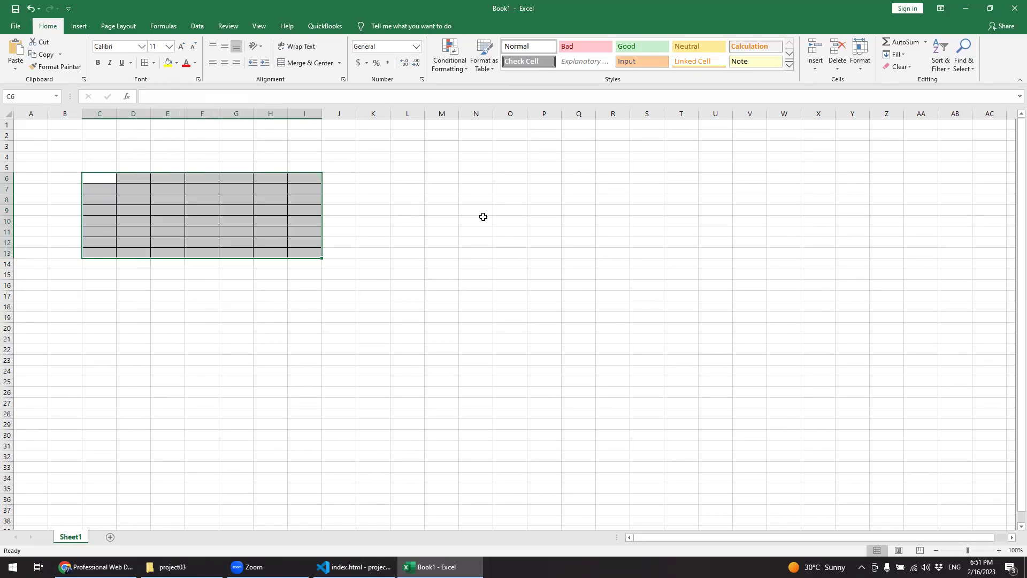
click(474, 219)
click(99, 177)
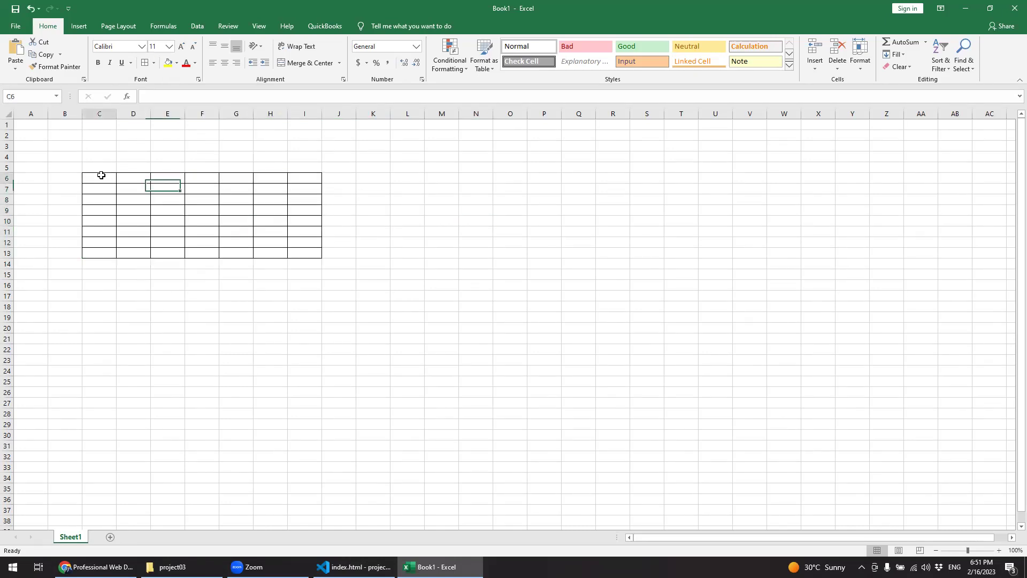
click(92, 112)
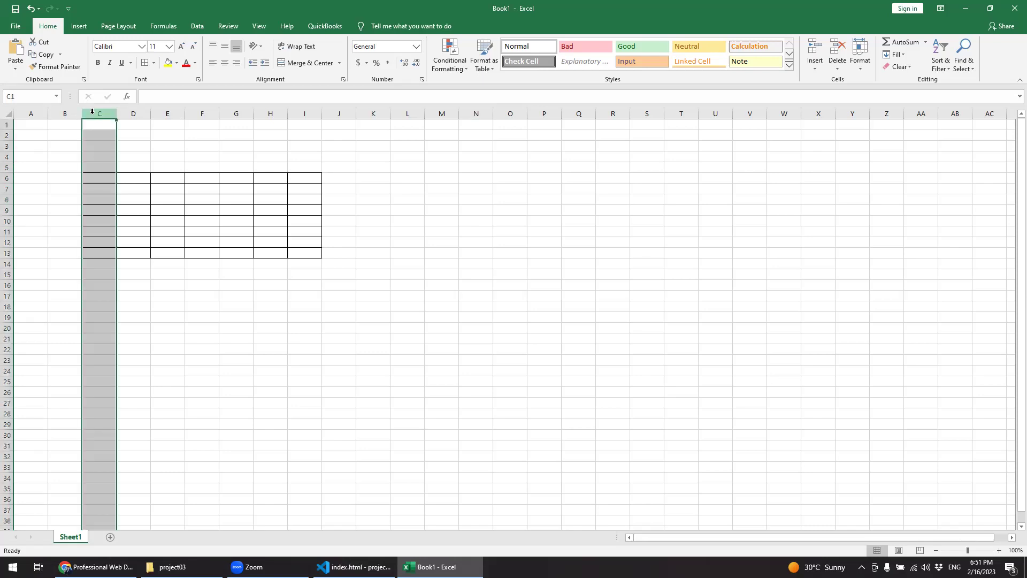
click(142, 202)
Enter the column headings Subject, Monday, Tuesday and Wednesday in cells C6 to F6
click(94, 178)
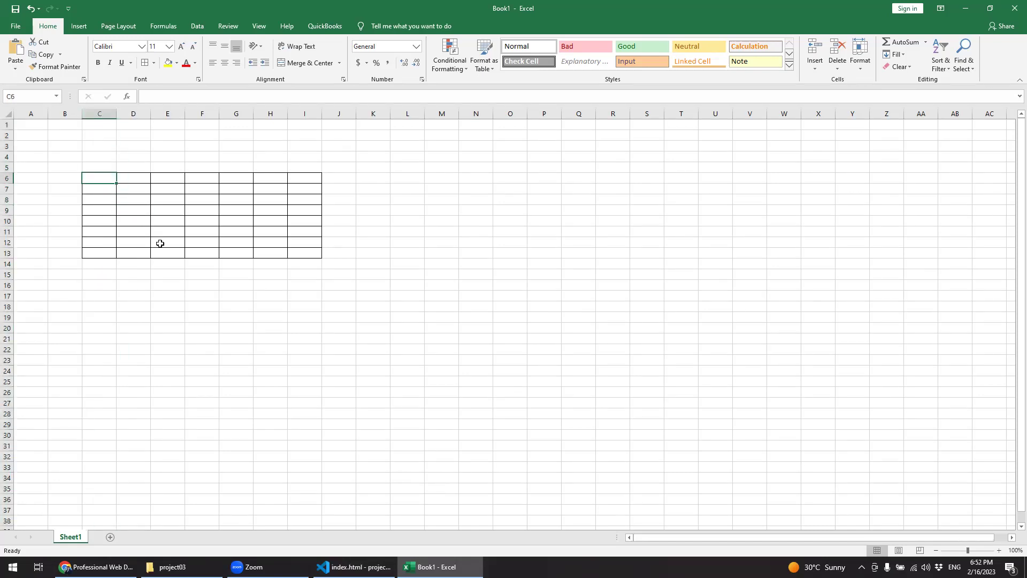
text(Sub)
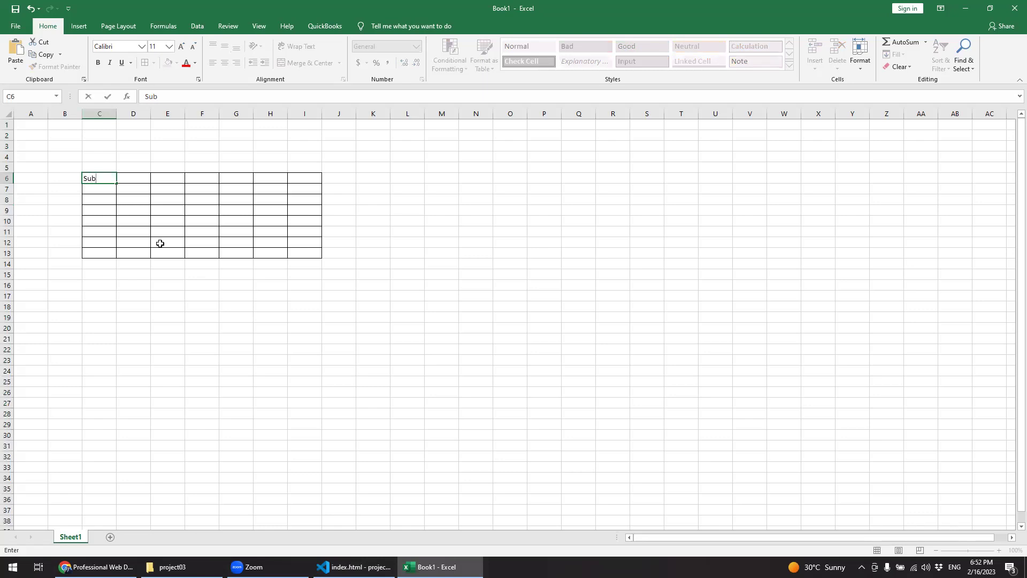
text(ject)
key(Tab)
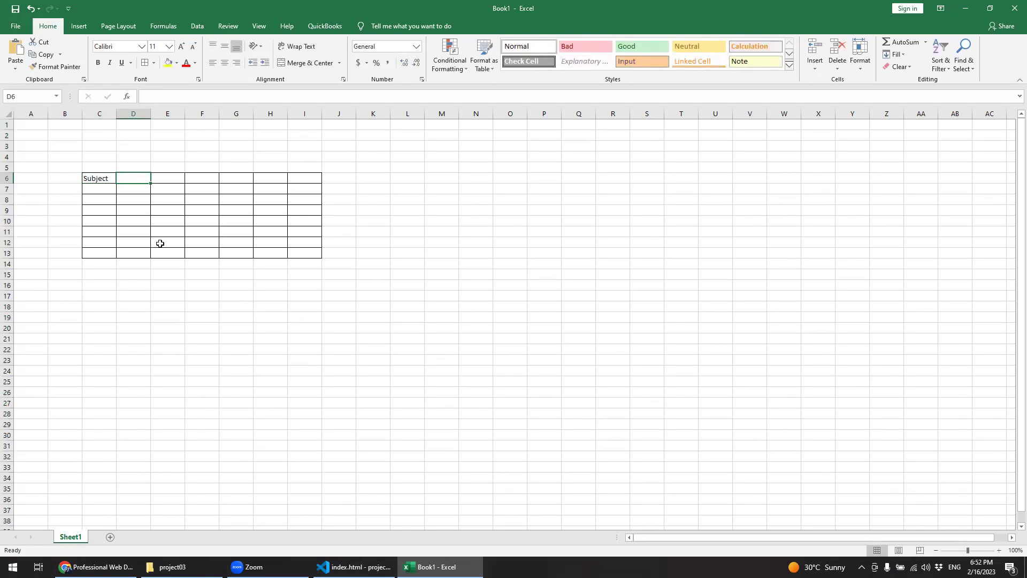
text(Monda)
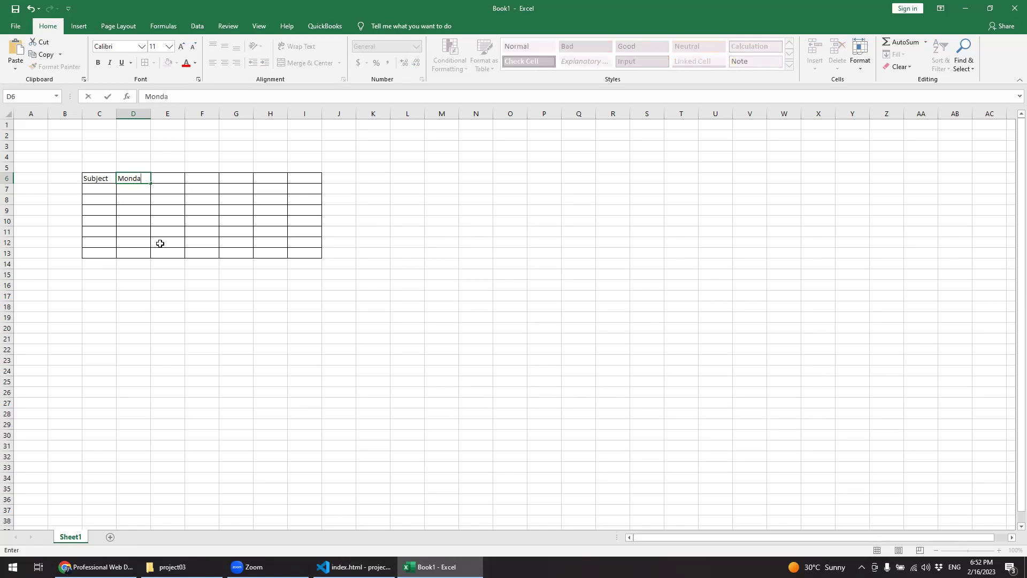
text(y)
key(Tab)
text(Tues)
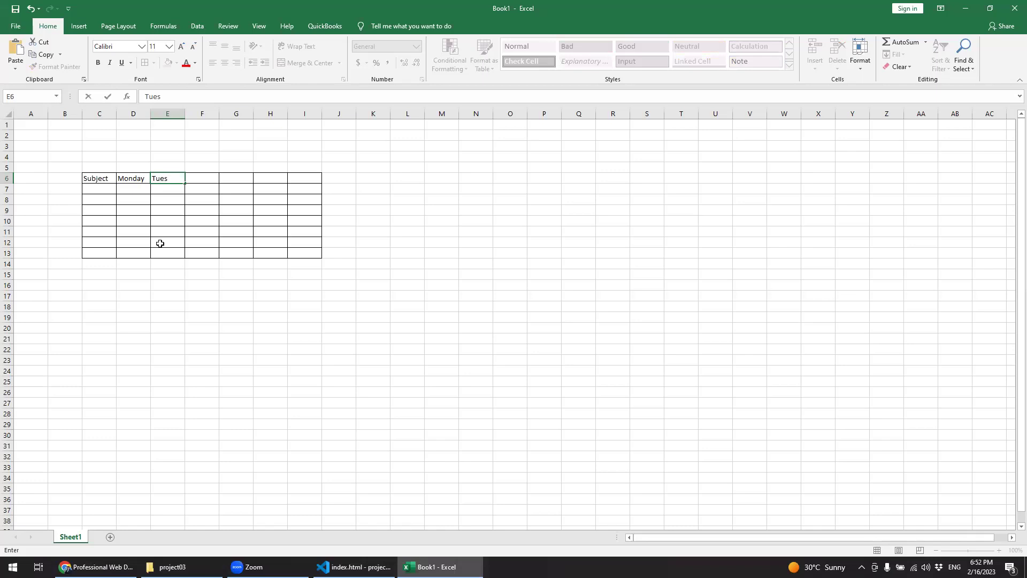
text(day)
key(Tab)
text(We)
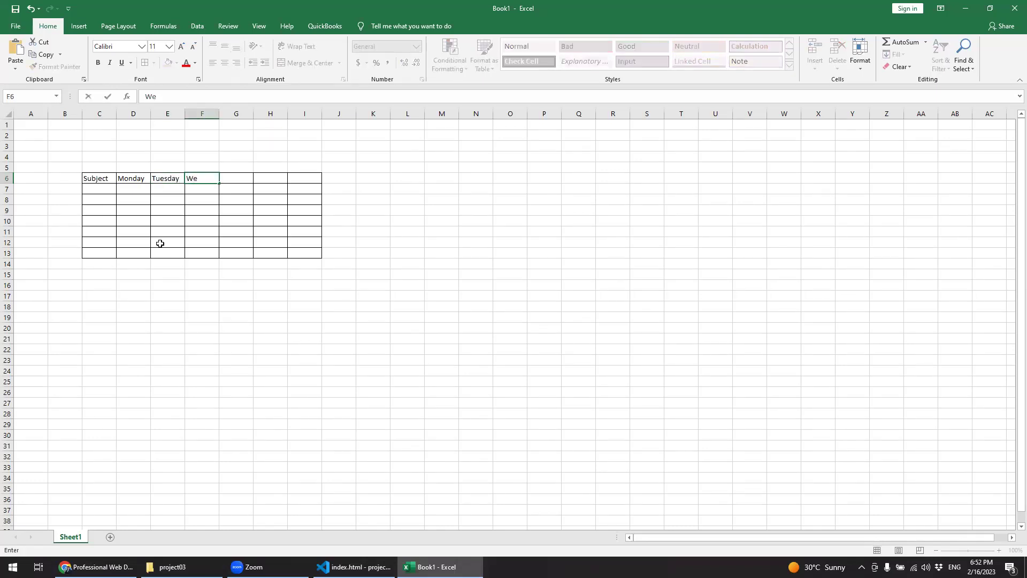
text(dnesday)
key(Tab)
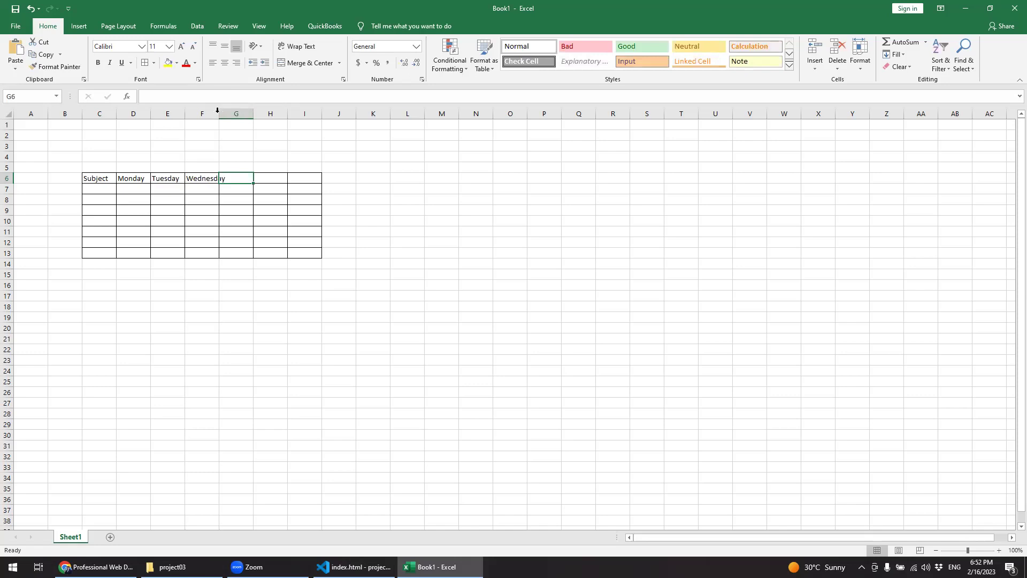
Widen column F to fit Wednesday and extend the weekday headings with Thursday and Friday in cells G6 and H6
drag(217, 110, 226, 110)
drag(159, 179, 296, 183)
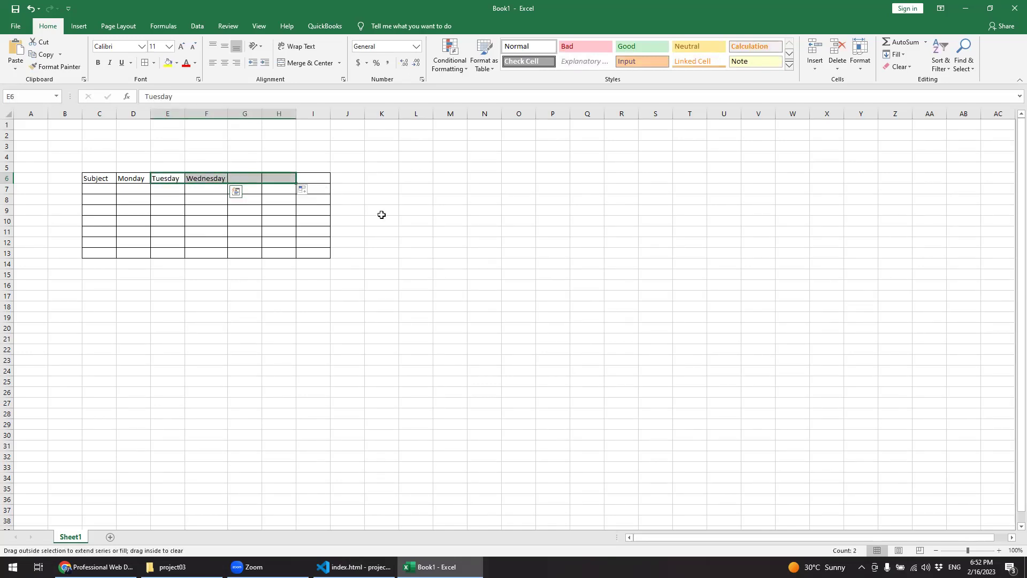
click(438, 234)
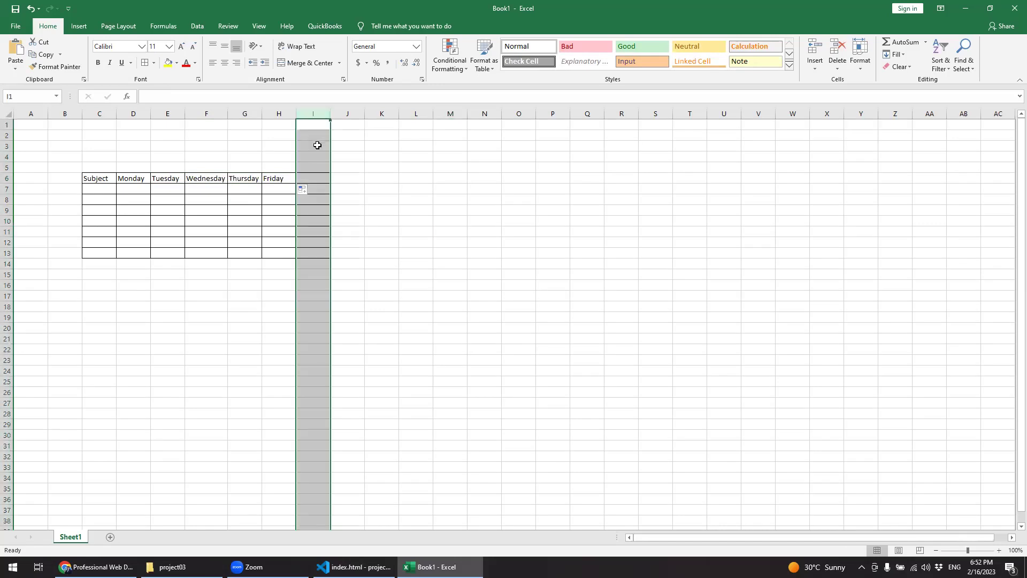
Delete the unused column I beside the Friday column
right_click(317, 116)
click(337, 203)
click(409, 251)
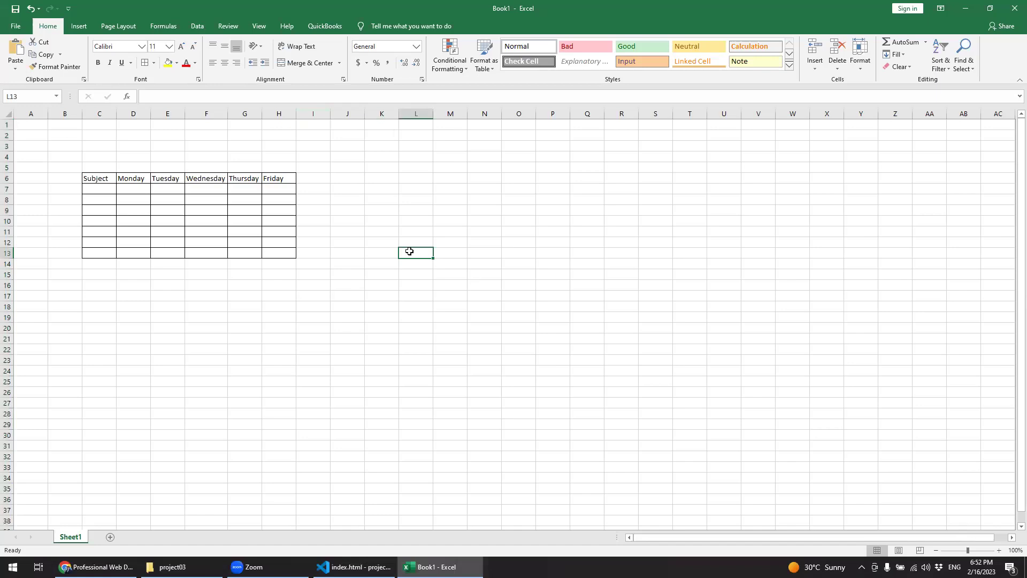
Enter HTML, CSS, JavaScript, Python and NodeJs in cells C7 to C11 and widen column C to fit them
click(98, 190)
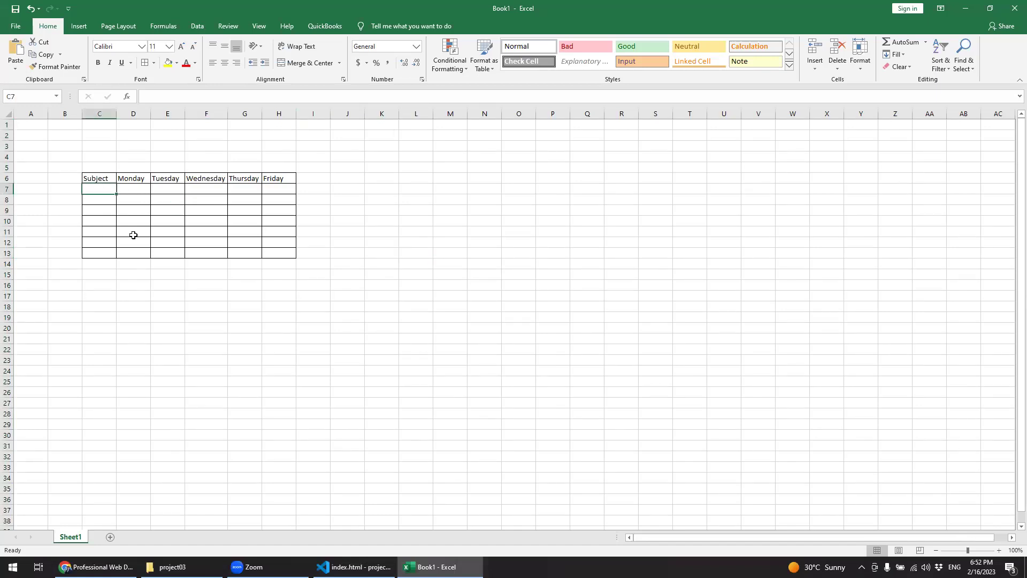
text(HTML)
key(Return)
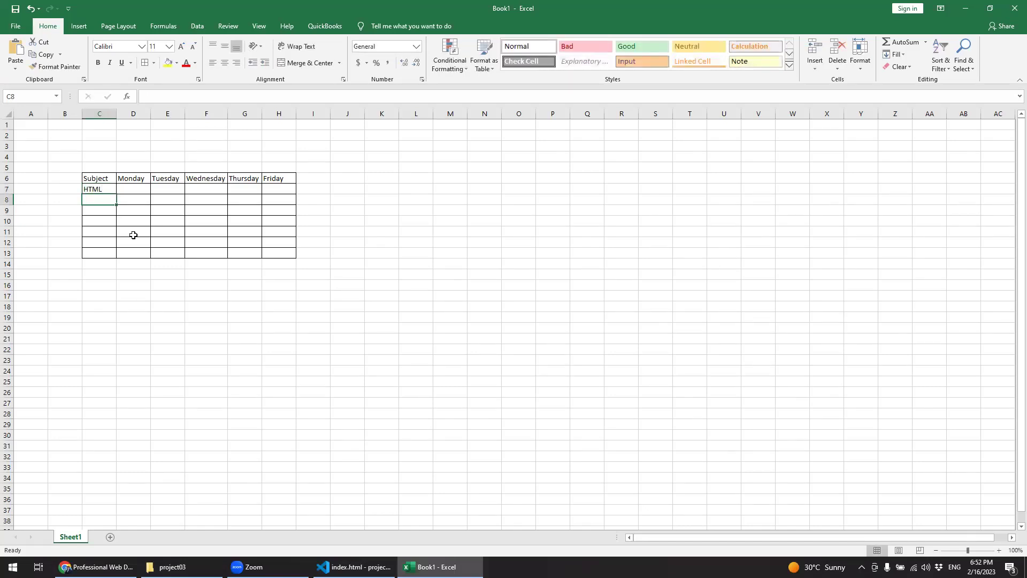
text(CSS)
key(Return)
text(Java)
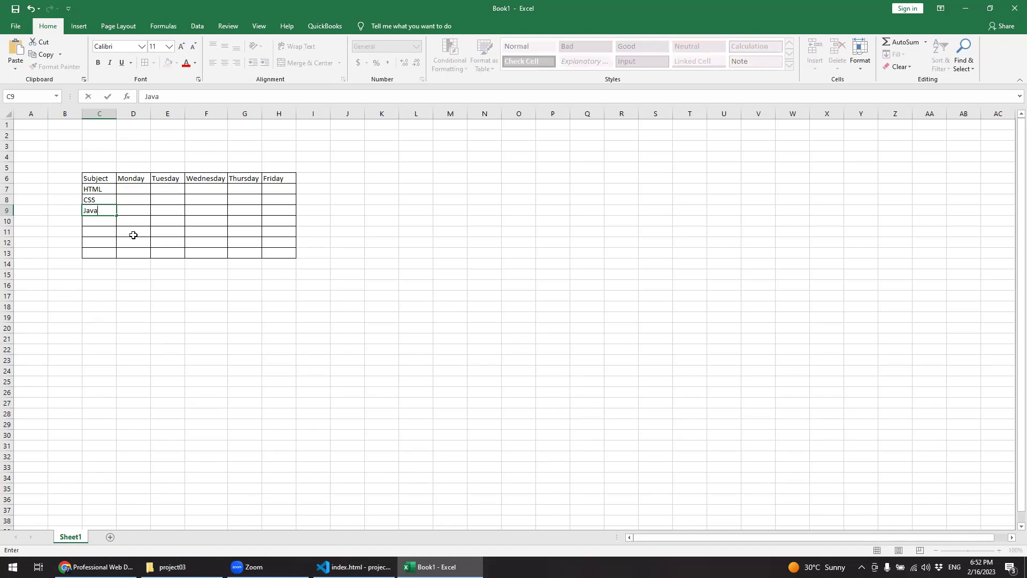
text(Script)
key(Return)
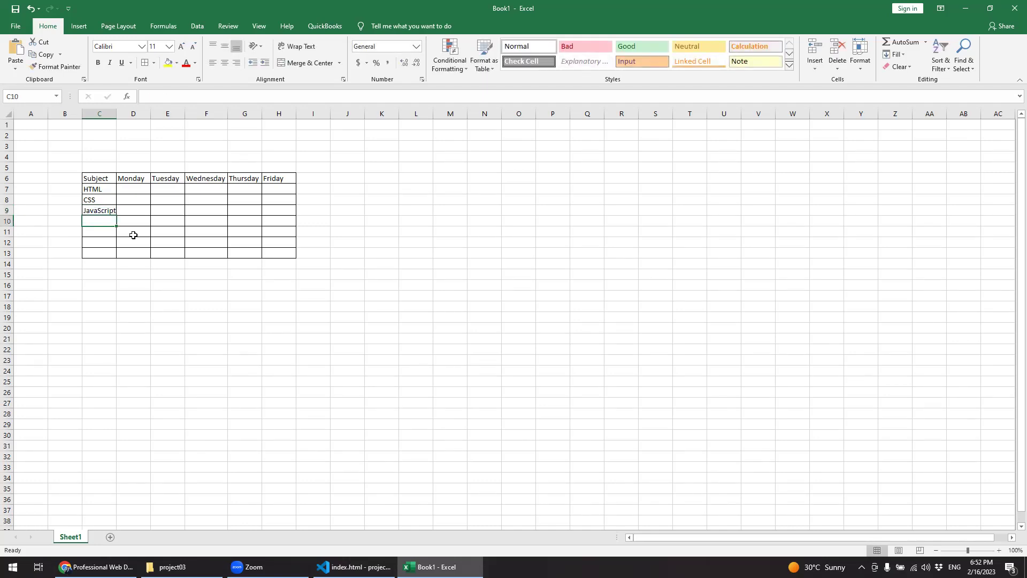
text(Python)
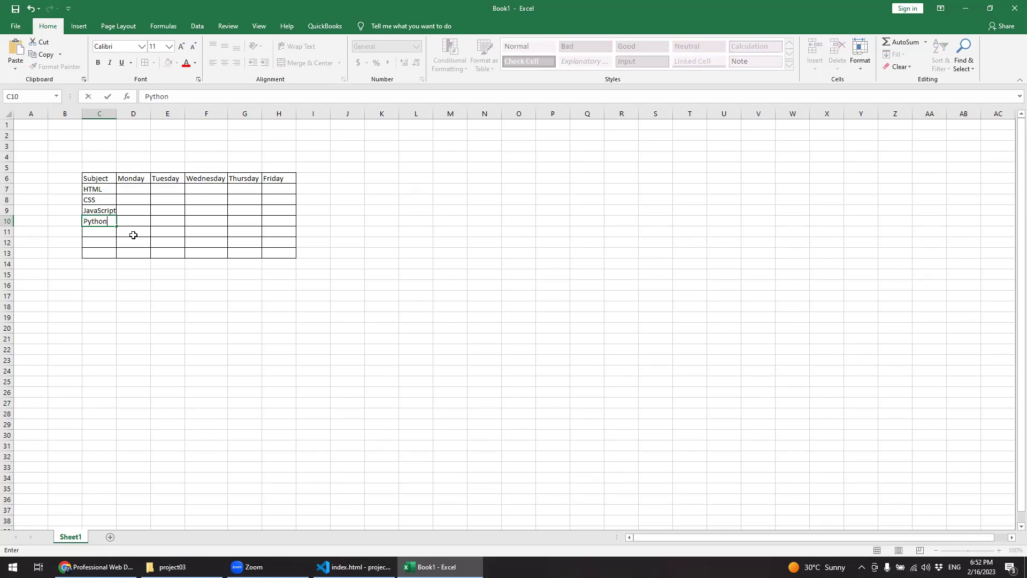
key(Return)
text(No)
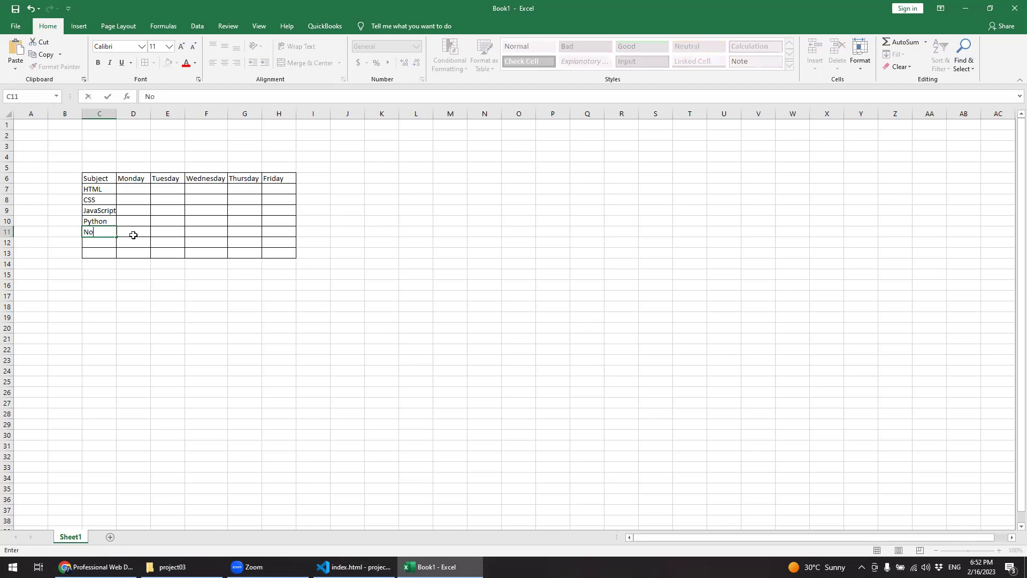
text(deJs)
click(134, 265)
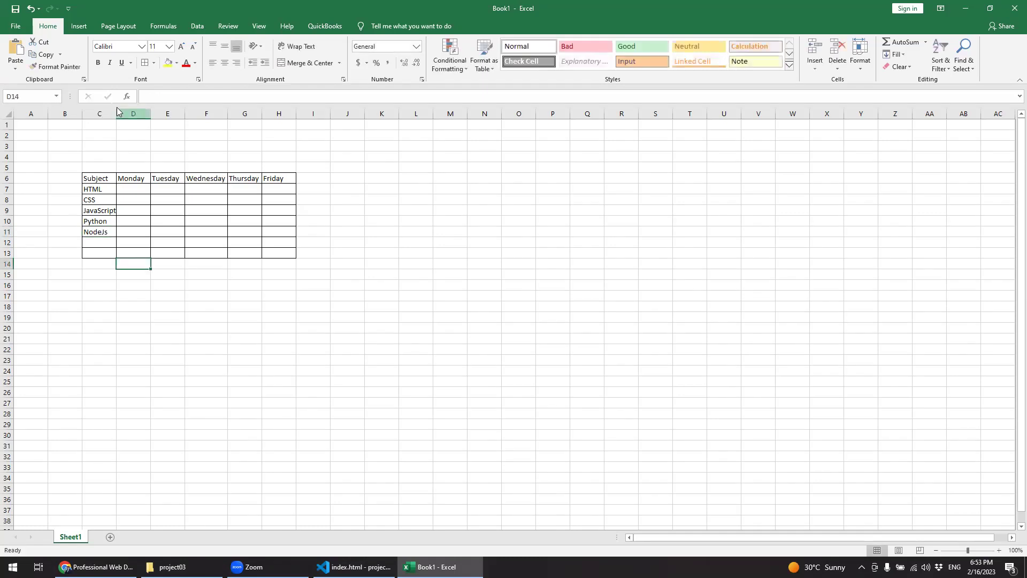
drag(116, 114, 133, 119)
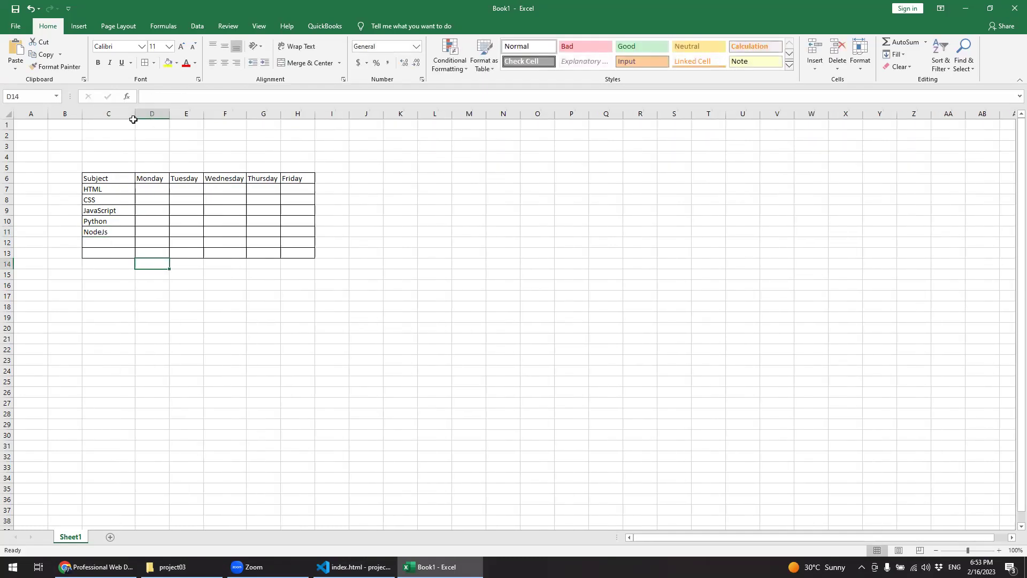
Mark HTML on Monday and CSS on Tuesday with an x in cells D7 and E8
click(105, 179)
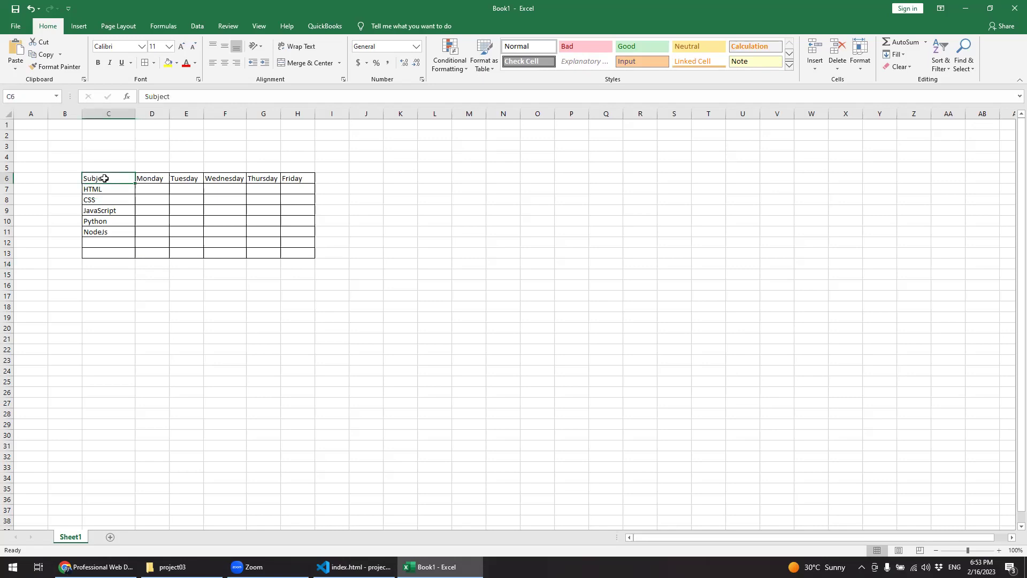
click(107, 231)
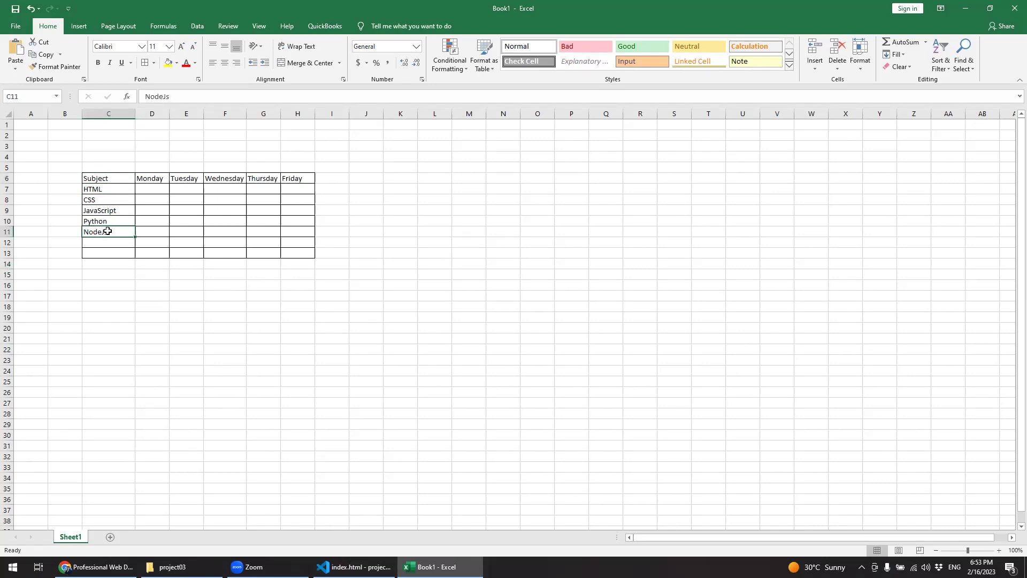
click(146, 187)
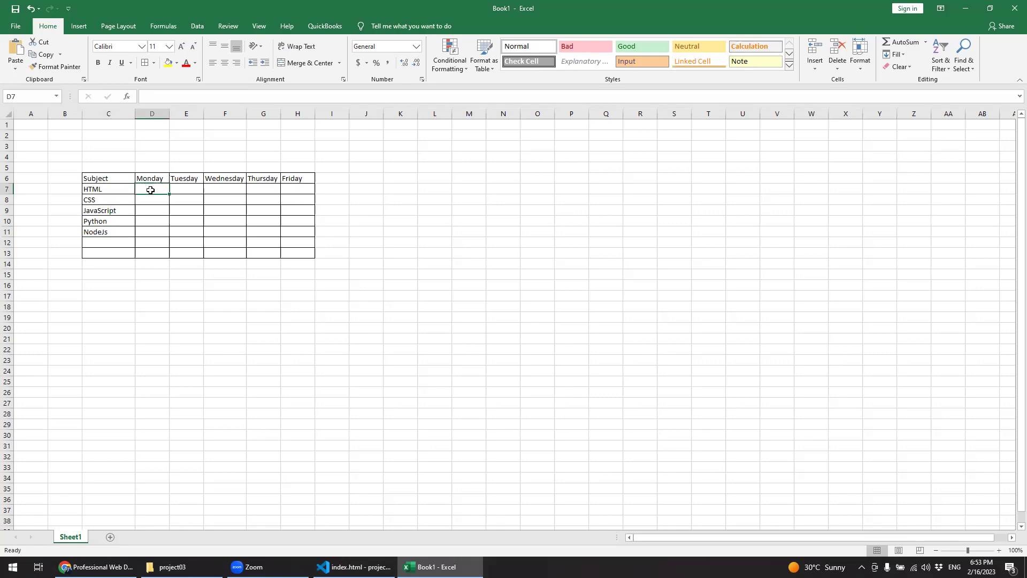
text(x)
click(184, 202)
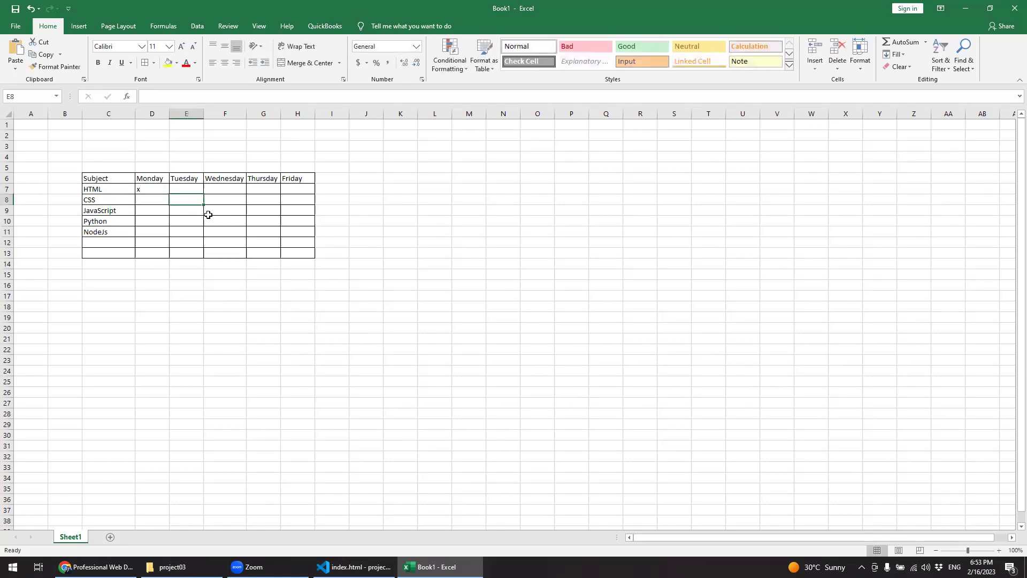
text(x)
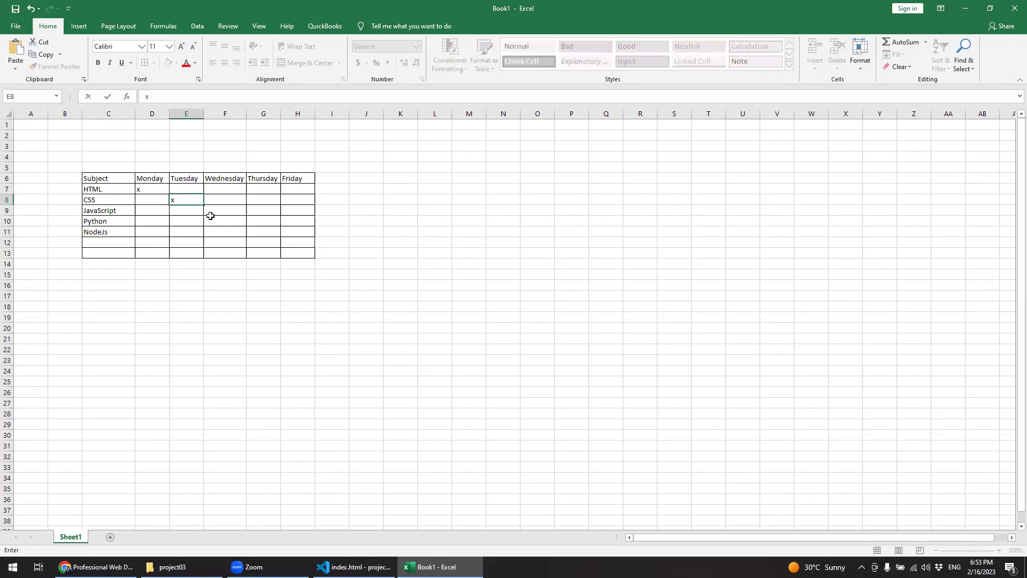
click(210, 216)
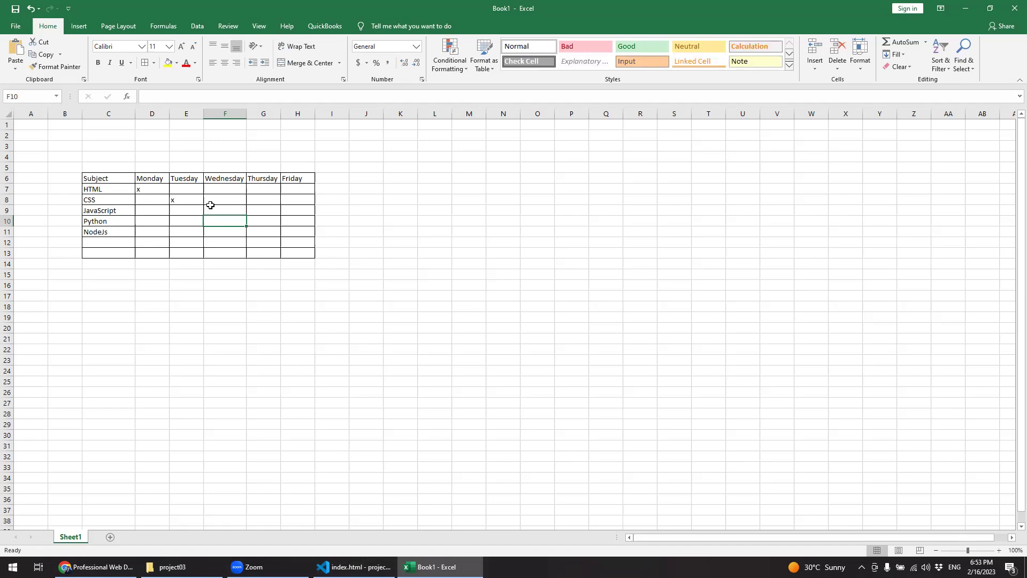
Clear the x marks from the Monday and Tuesday cells
click(176, 198)
drag(176, 198, 152, 188)
key(Delete)
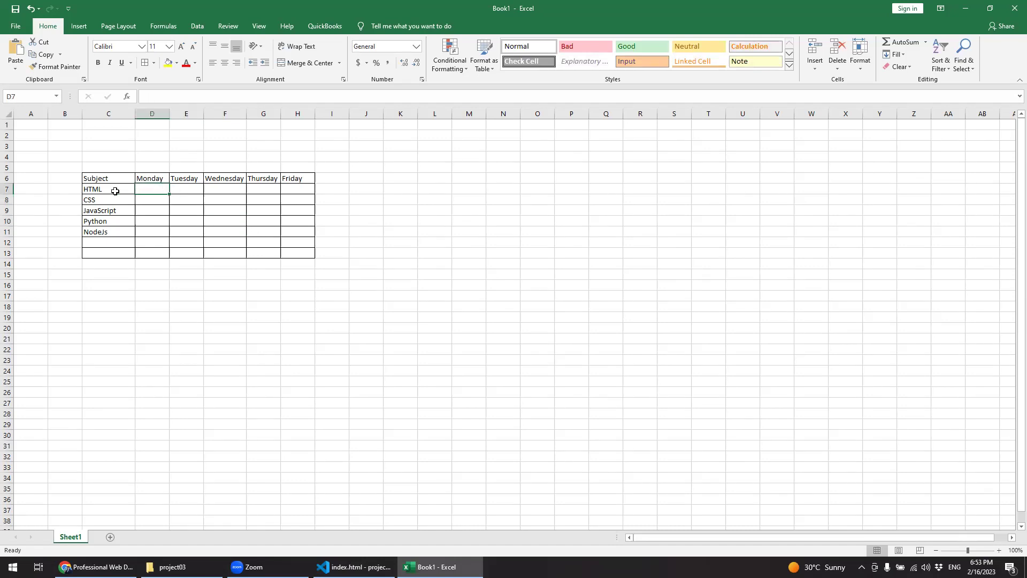
Delete the Subject column C so the table starts with Monday
click(103, 191)
click(113, 114)
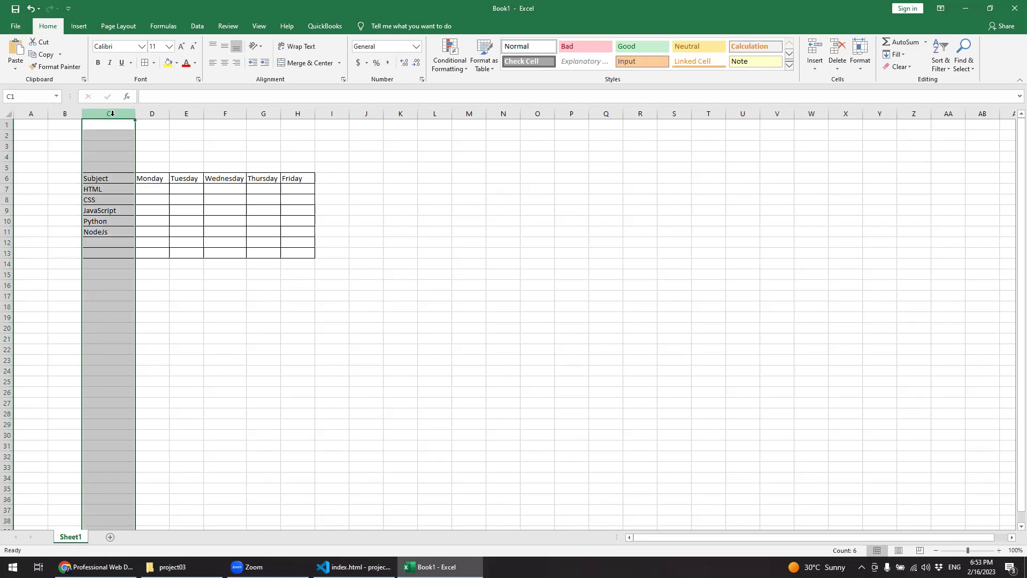
right_click(112, 114)
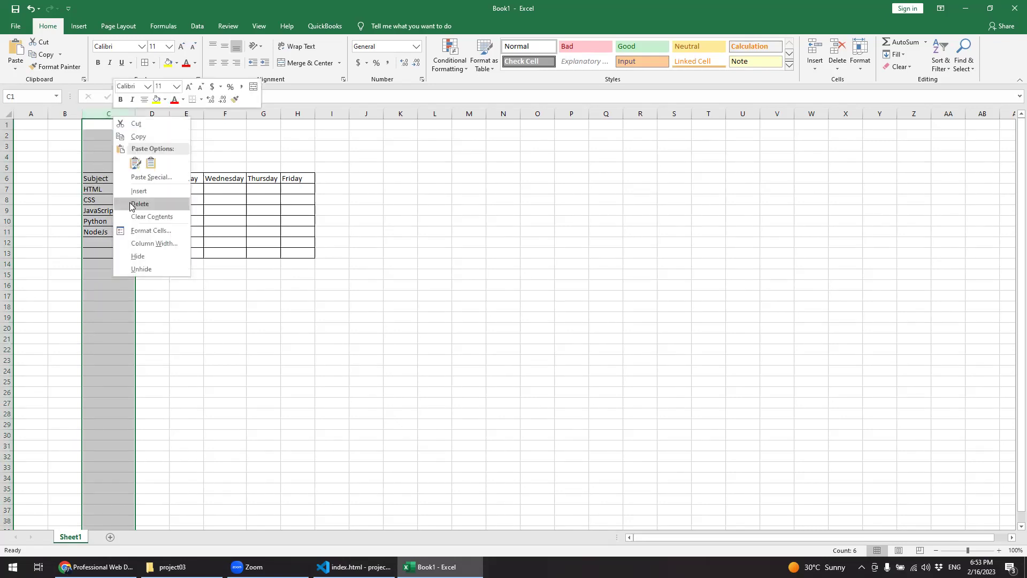
click(150, 208)
Enter HTML, CSS, NodeJs and JavaScript under Monday in cells C7 to C10
click(92, 190)
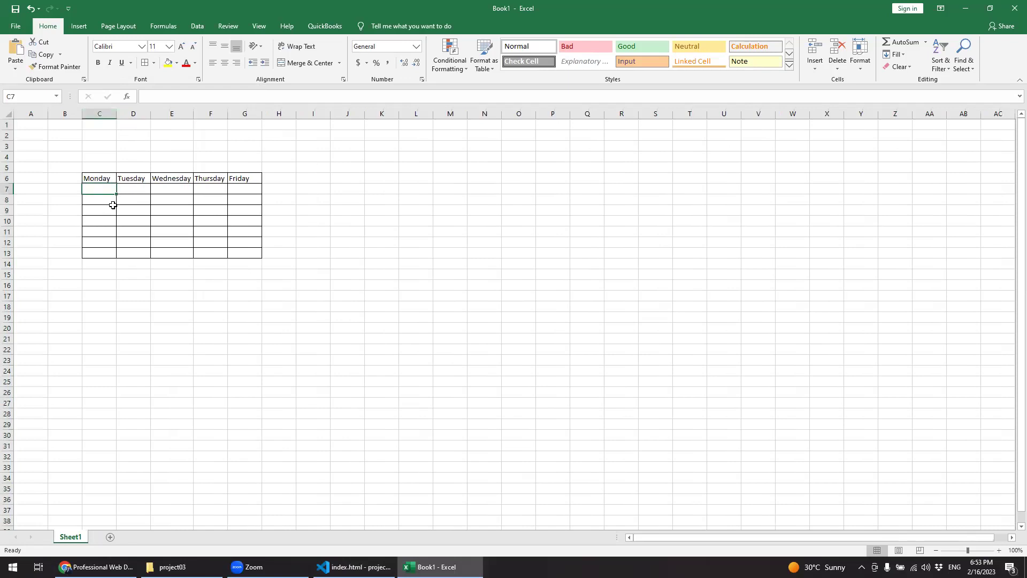
text(HTML)
key(Return)
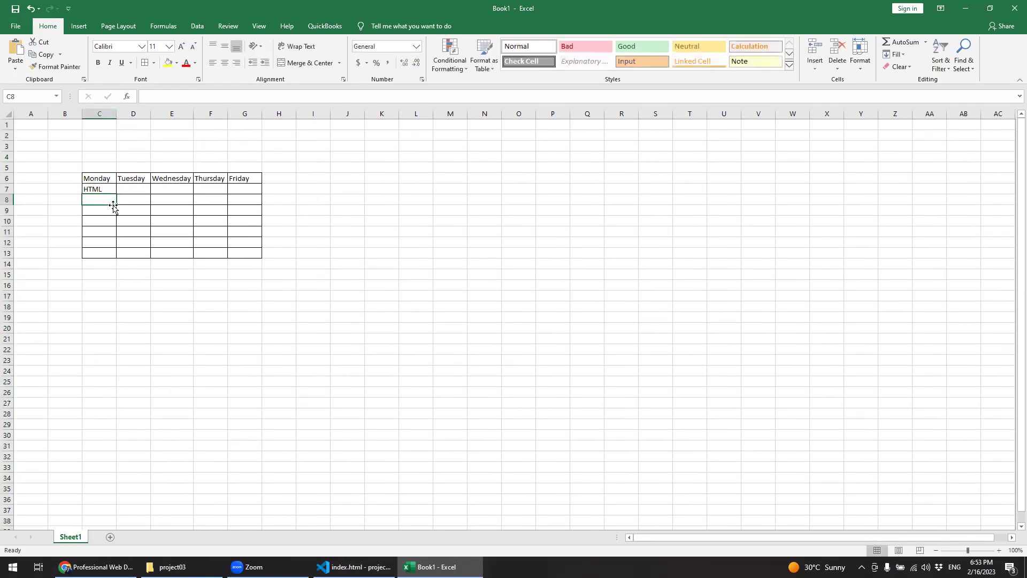
text(CSS)
key(Return)
text(Node)
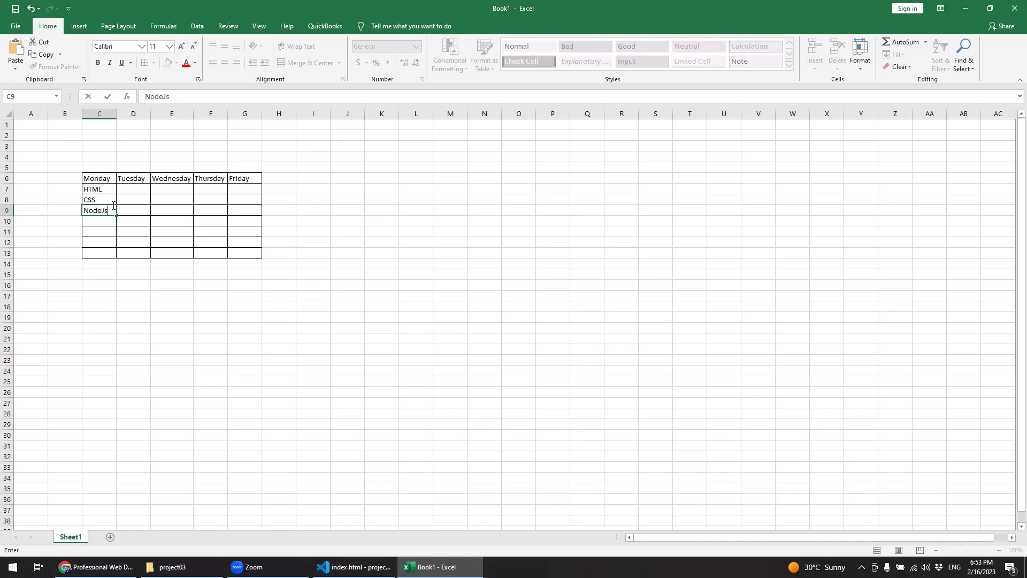
text(Js)
key(Return)
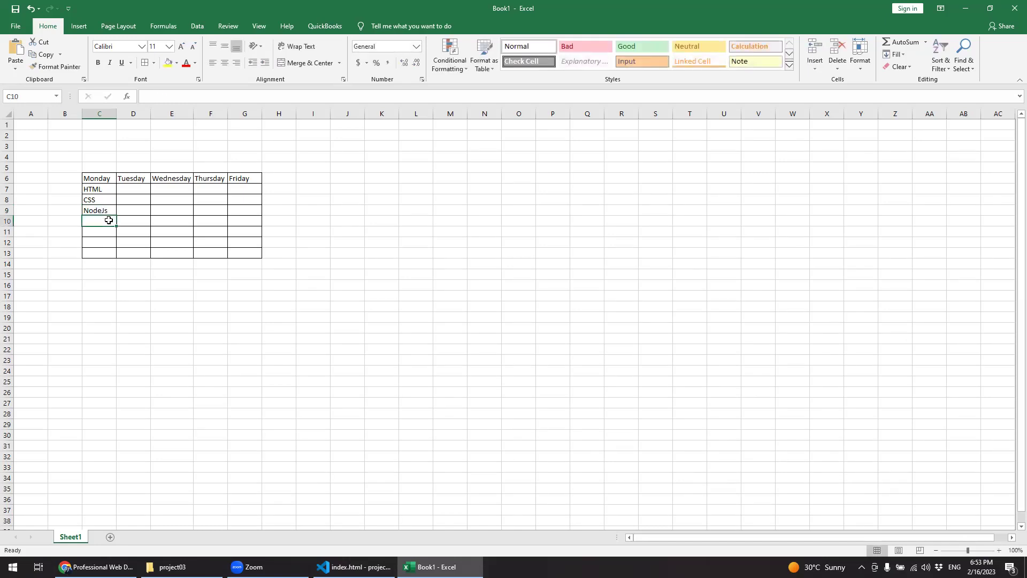
text(Java)
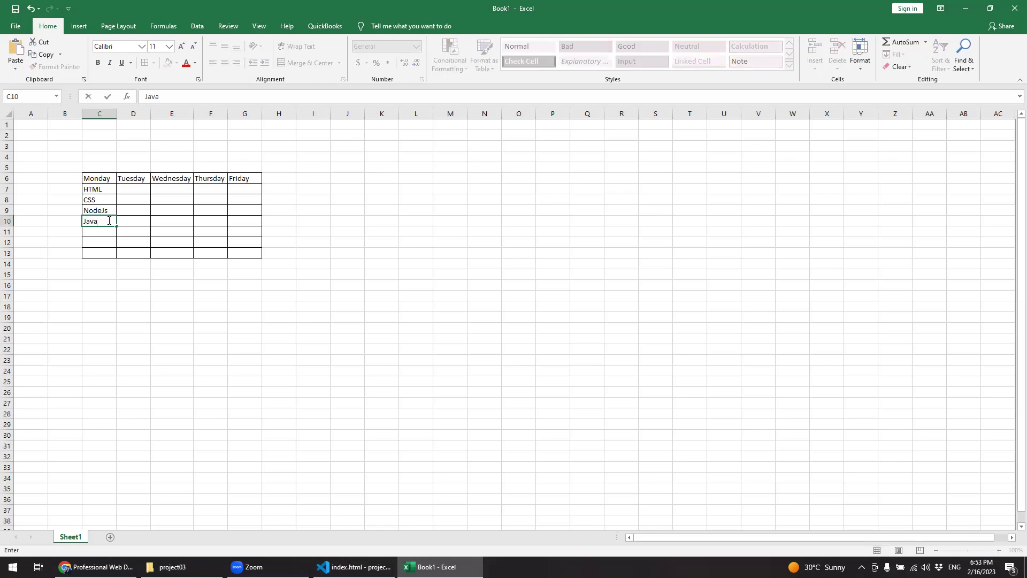
text(Script)
click(91, 273)
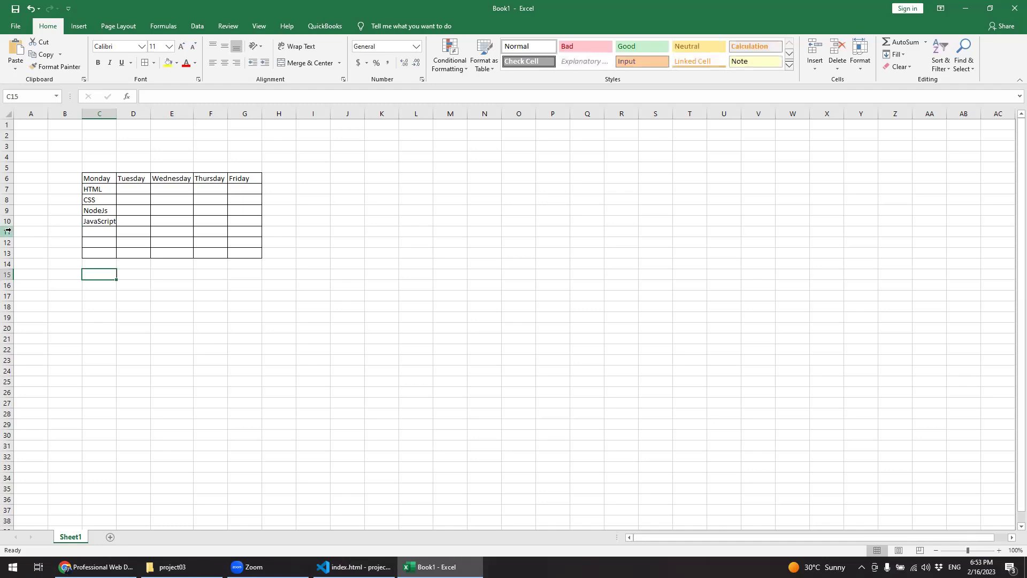
Delete the empty table rows 11 to 13 below JavaScript
drag(7, 230, 8, 252)
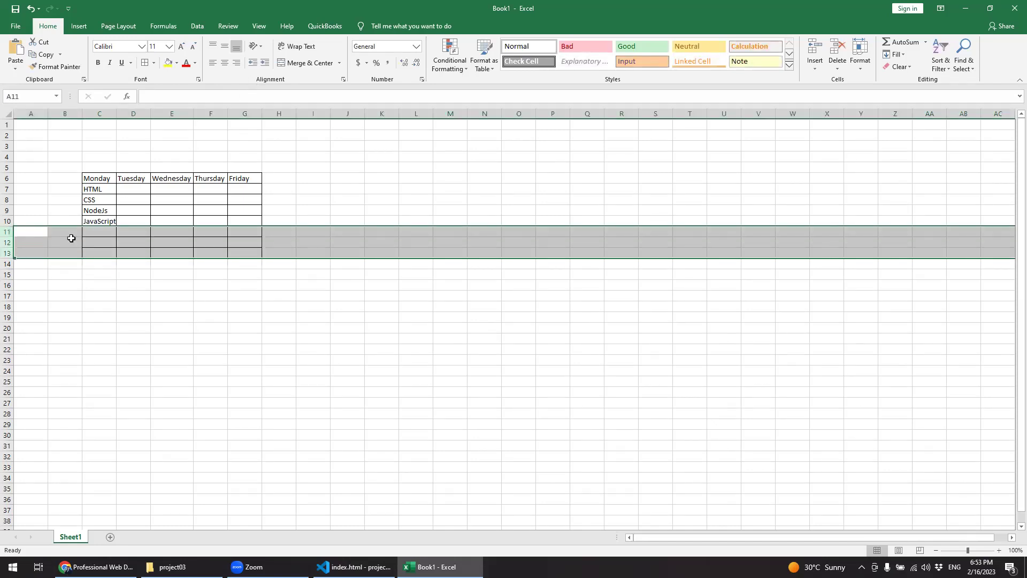
right_click(16, 234)
click(58, 316)
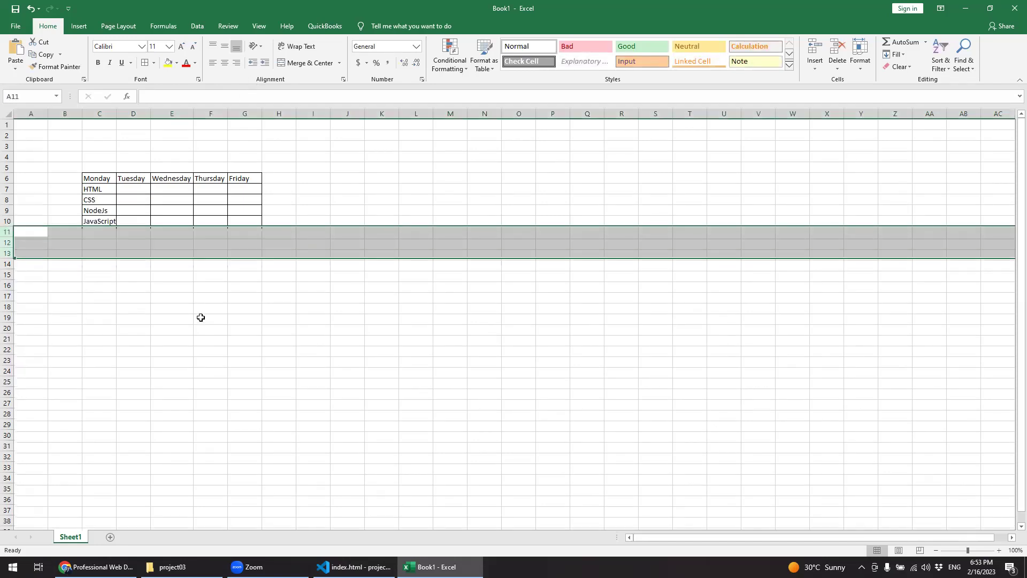
click(201, 317)
Insert a blank row above the NodeJs row, between CSS and NodeJs
click(7, 210)
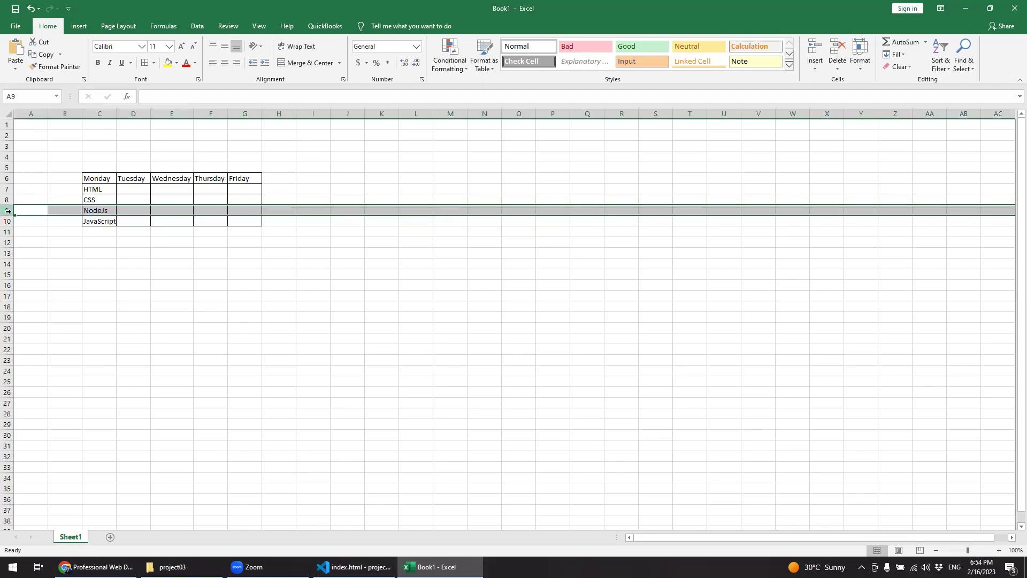
right_click(8, 210)
click(43, 287)
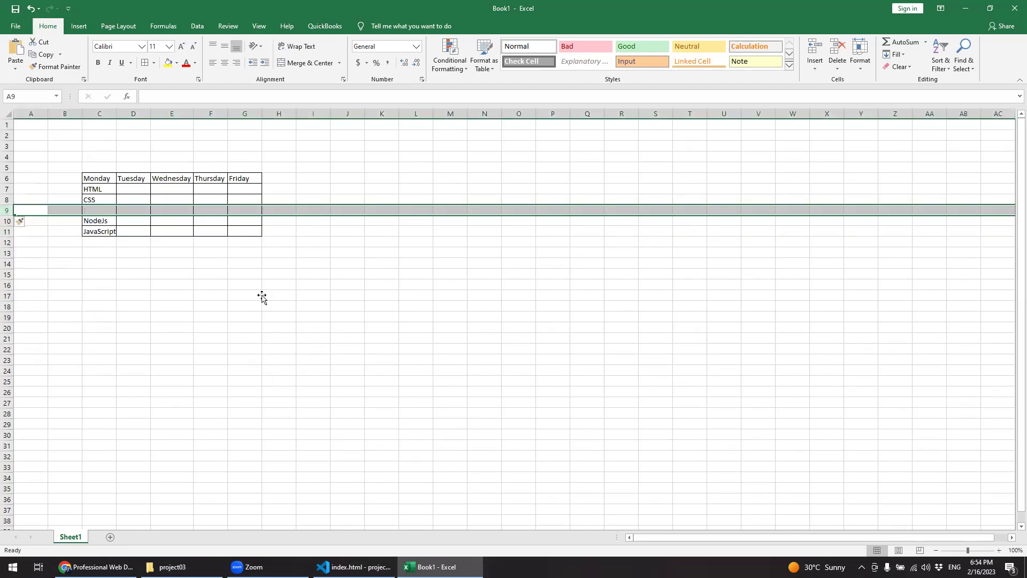
click(261, 298)
Merge and center cells C9 to G9 in the blank row across all five weekday columns
drag(91, 210, 236, 211)
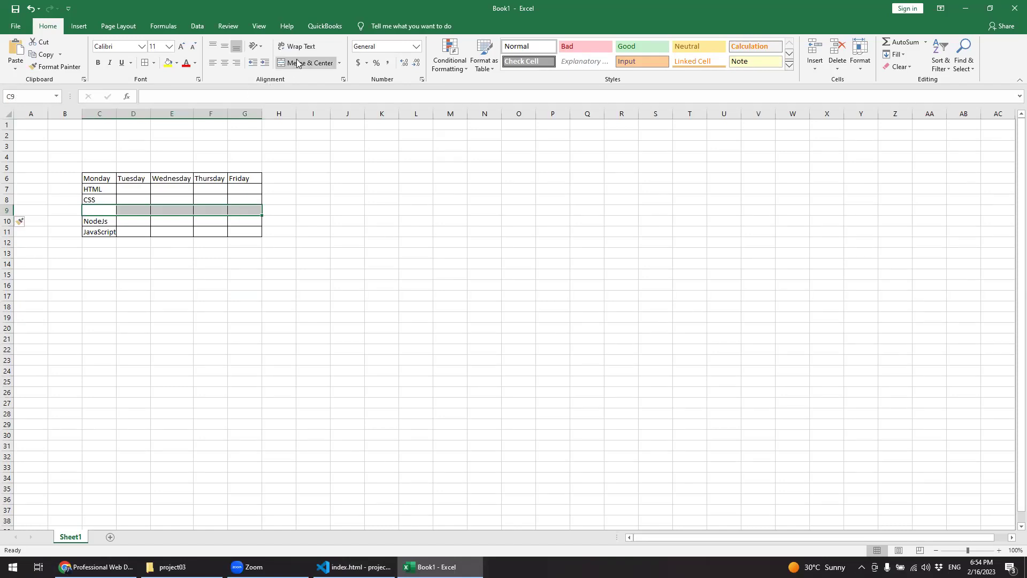
click(305, 62)
click(343, 235)
Enter INTERVAL in the merged row 9 cell
click(174, 207)
text(INTERVAL)
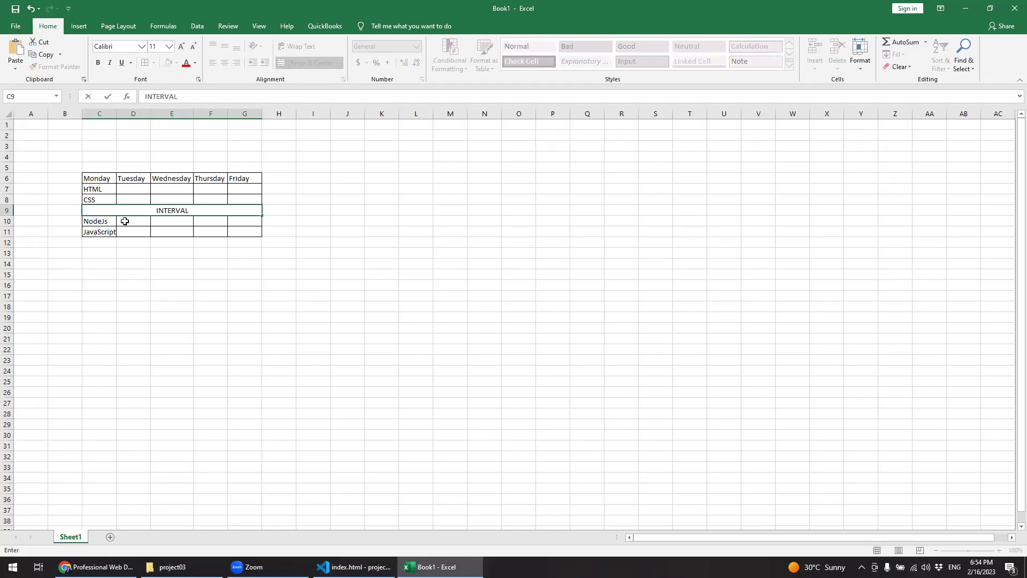
click(158, 265)
Replace the text of the merged row 9 cell with TEA BREAK
click(166, 212)
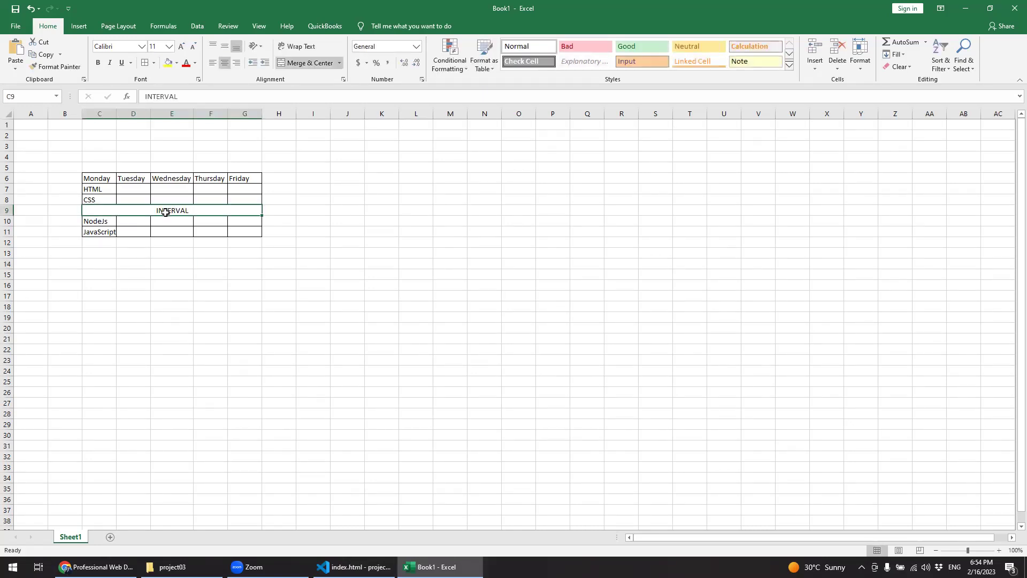
text(TE)
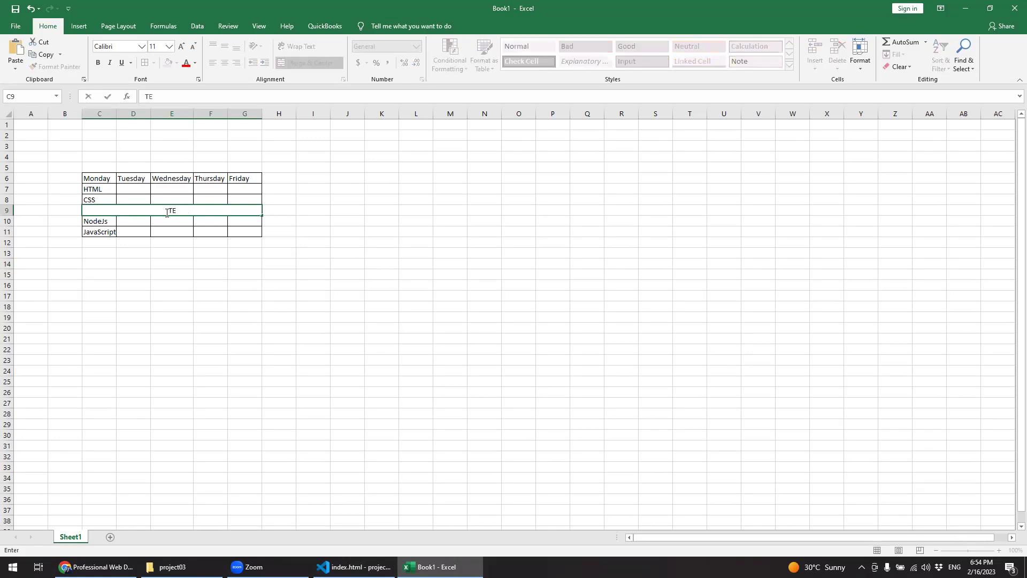
text(AL)
key(BackSpace)
text(BREAK)
click(182, 273)
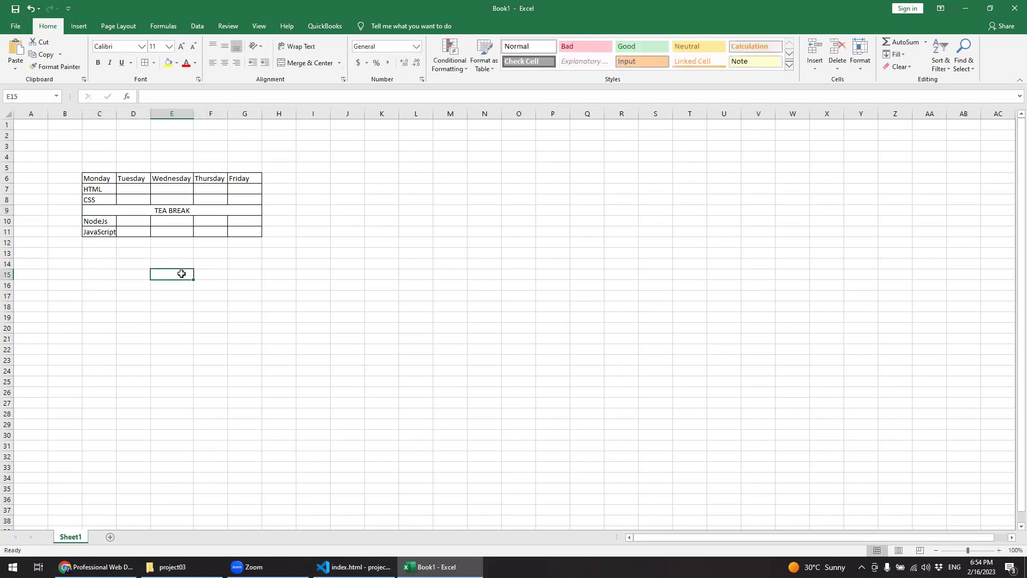
Copy the NodeJs entry into Tuesday D7, Thursday F8, Friday G11 and Wednesday E11 of the timetable
click(97, 221)
key(ctrl+c)
click(133, 190)
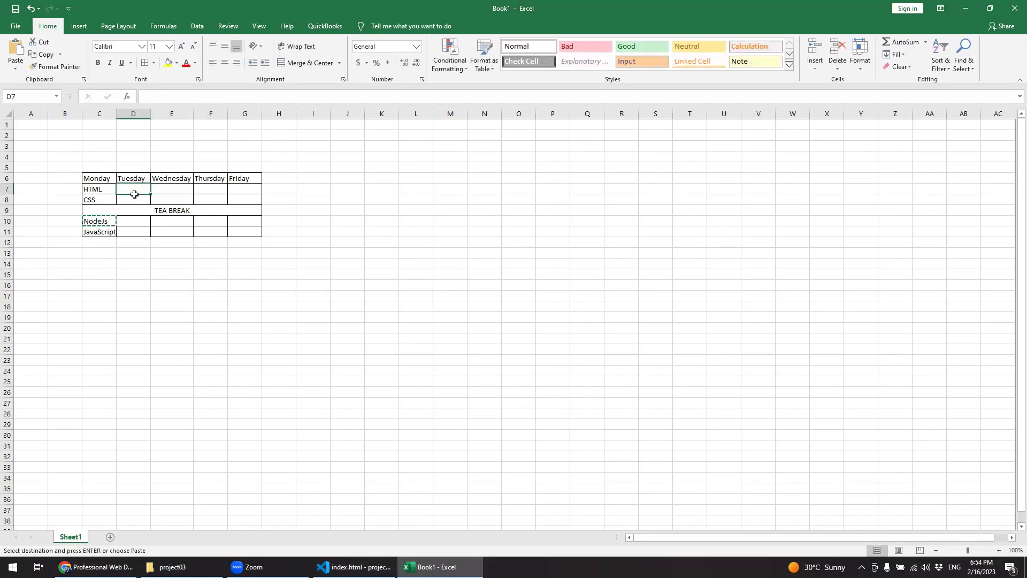
key(ctrl+v)
click(203, 199)
key(ctrl+v)
click(243, 232)
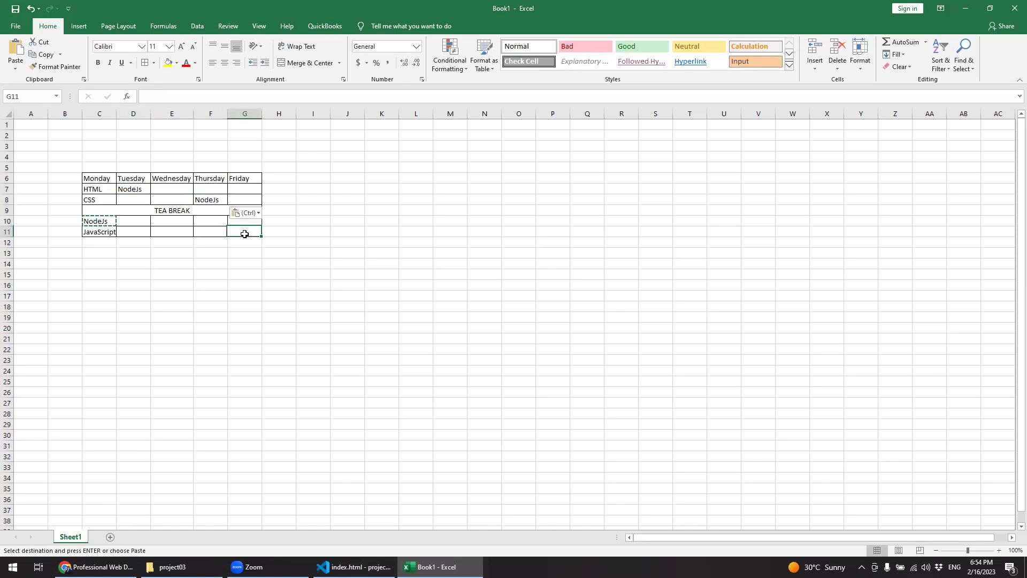
key(ctrl+v)
click(171, 232)
key(ctrl+v)
Copy the JavaScript entry into D10, E8, F7 and G8, undoing a paste in F11
click(95, 233)
key(ctrl+c)
click(138, 221)
key(ctrl+v)
click(173, 200)
key(ctrl+v)
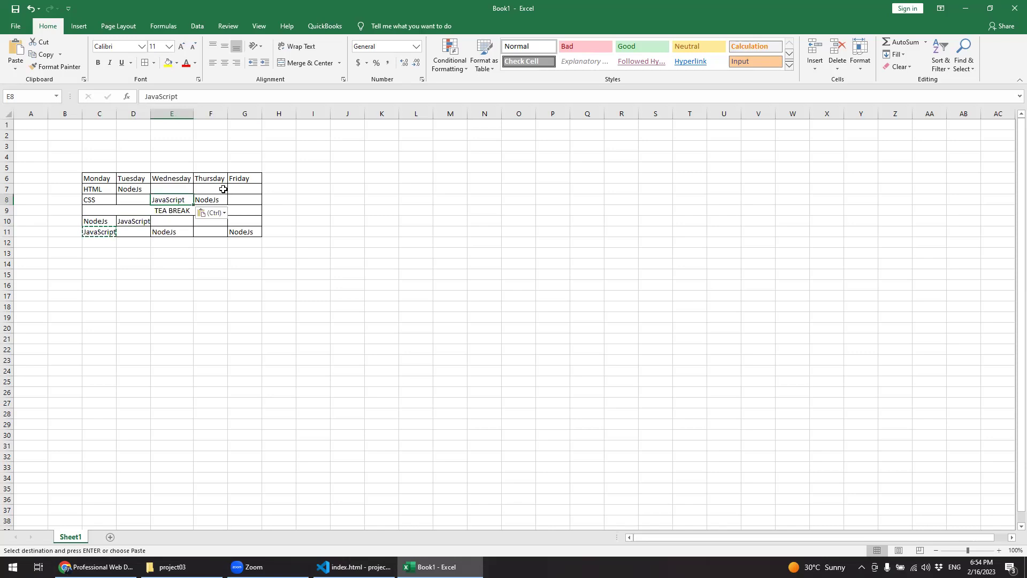
click(211, 190)
key(ctrl+v)
key(ctrl)
key(ctrl)
click(203, 230)
key(ctrl+v)
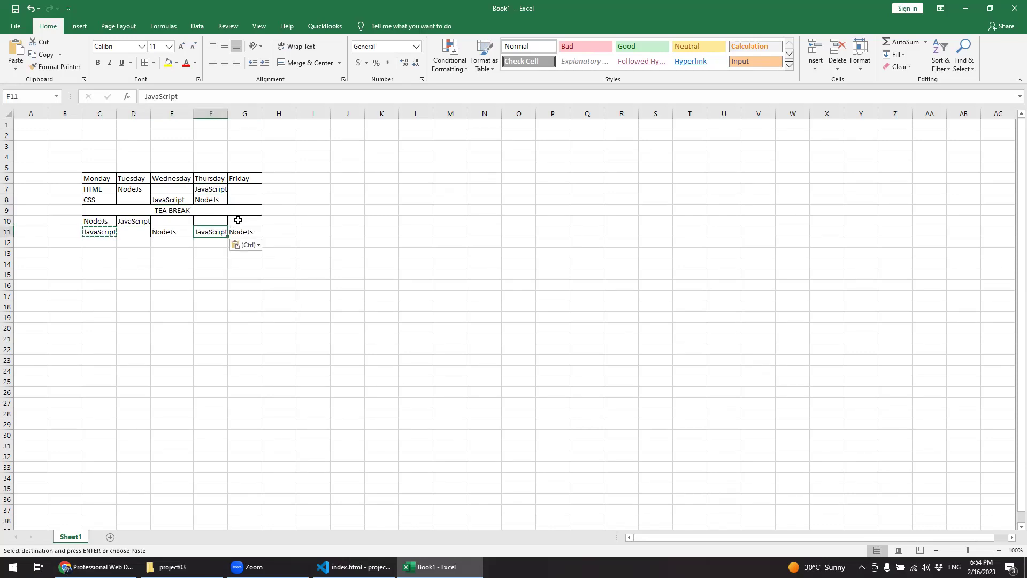
key(ctrl+z)
click(240, 198)
key(ctrl+v)
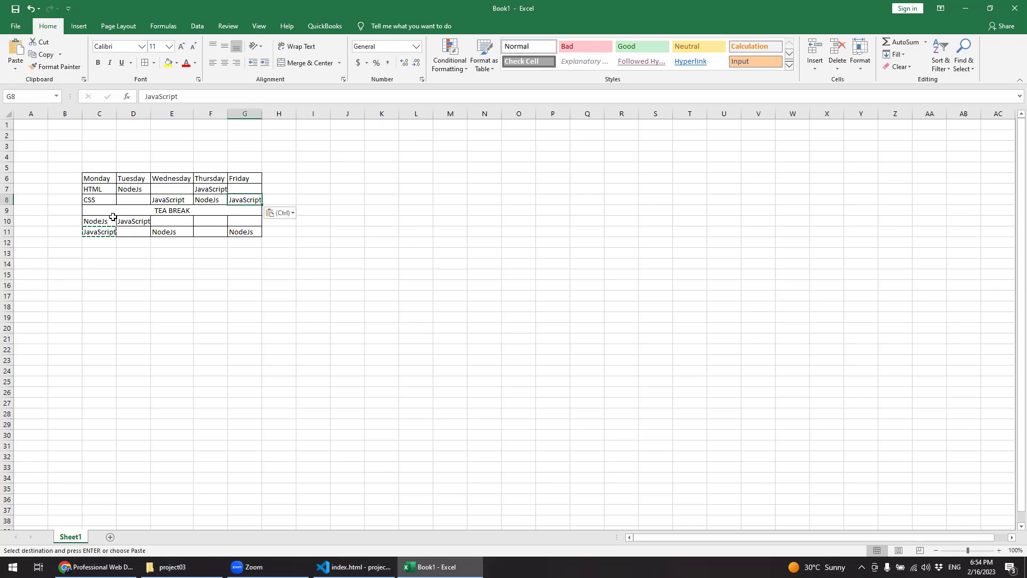
Copy the CSS entry into timetable cells D8, E7, F10 and F11
click(93, 201)
key(ctrl+c)
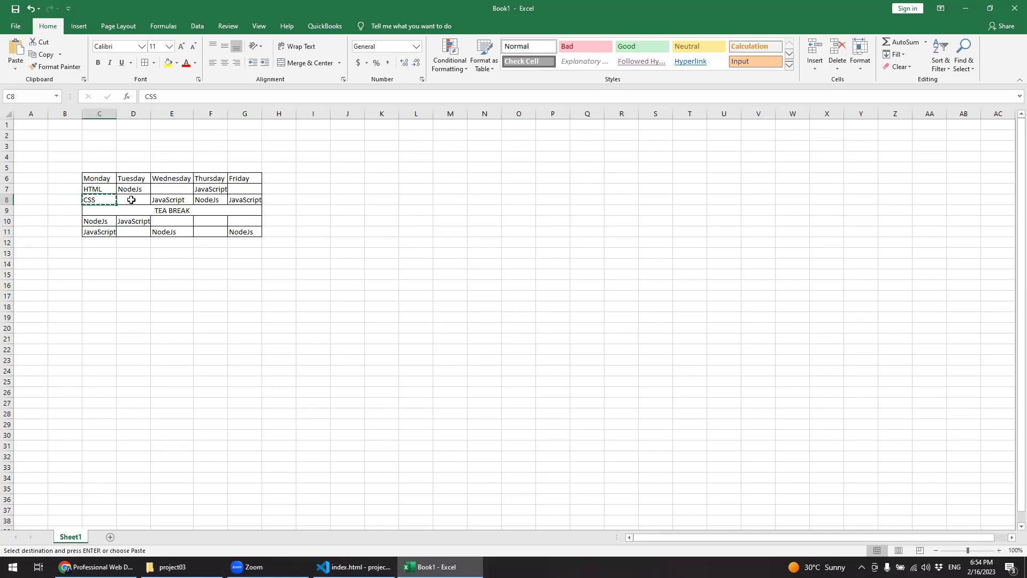
click(132, 200)
key(ctrl+v)
click(176, 190)
key(ctrl+v)
click(204, 221)
key(ctrl+v)
click(208, 231)
key(ctrl+v)
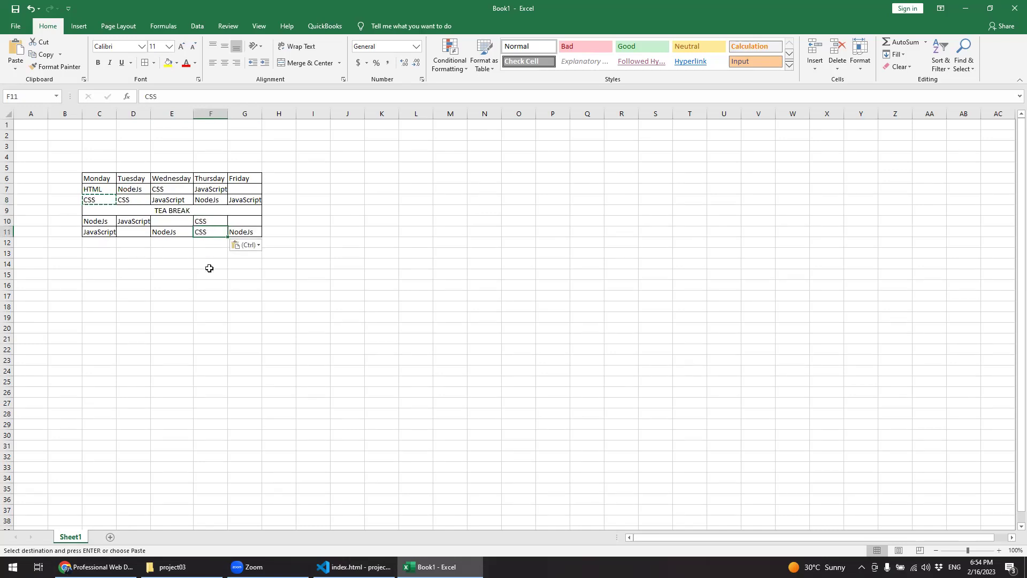
Copy the HTML entry into the remaining empty timetable cells D11, E10, G10 and G7
click(98, 222)
click(98, 234)
click(91, 191)
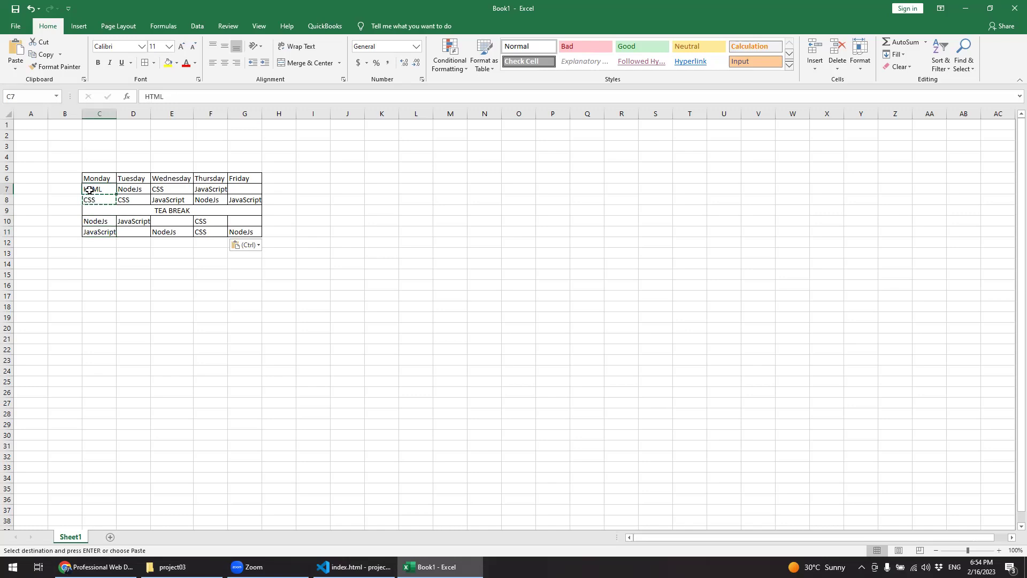
click(138, 231)
key(ctrl+v)
click(174, 221)
key(ctrl+v)
click(245, 220)
key(ctrl+v)
click(246, 190)
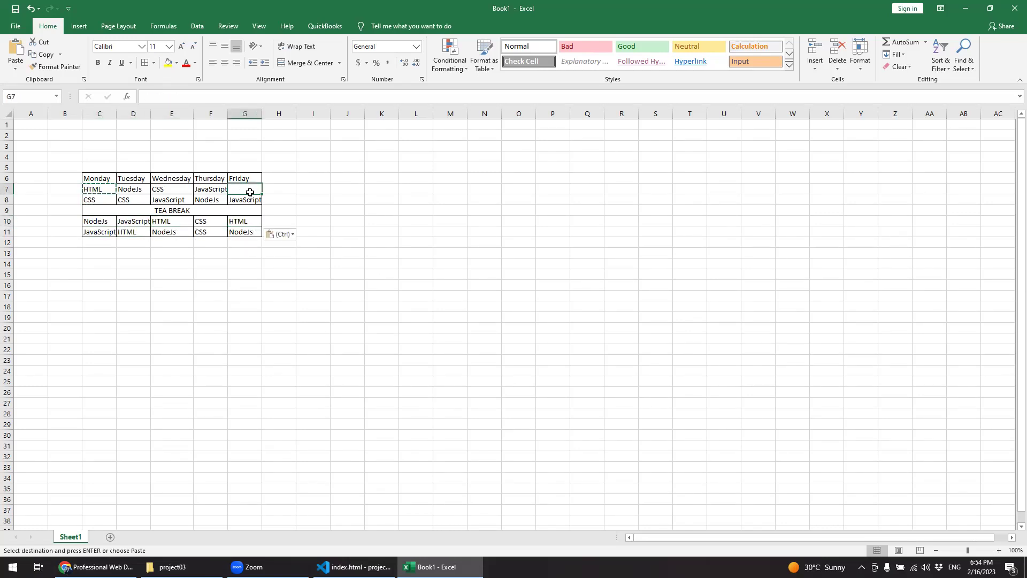
key(ctrl+v)
click(410, 233)
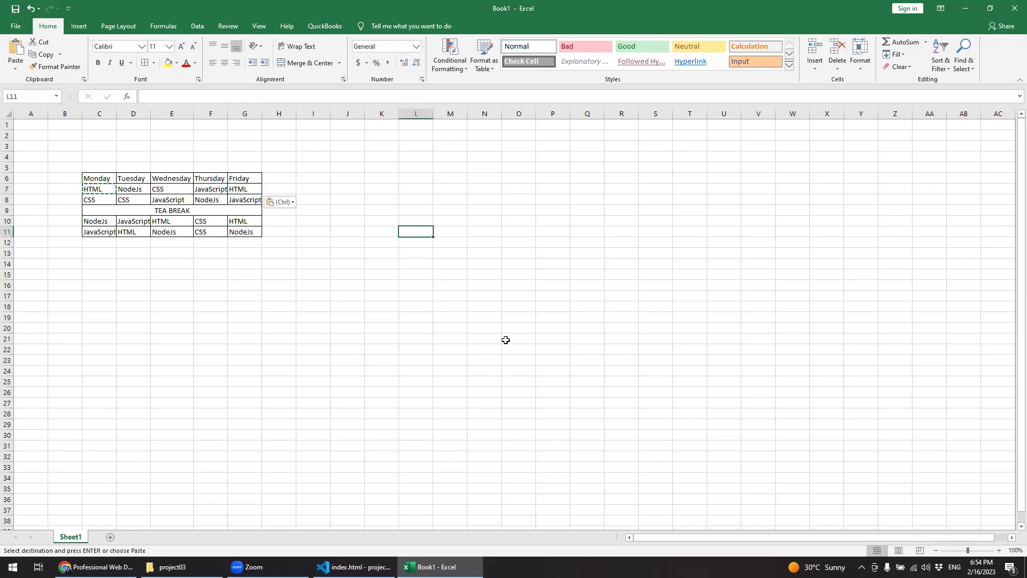
click(505, 339)
key(Escape)
click(443, 337)
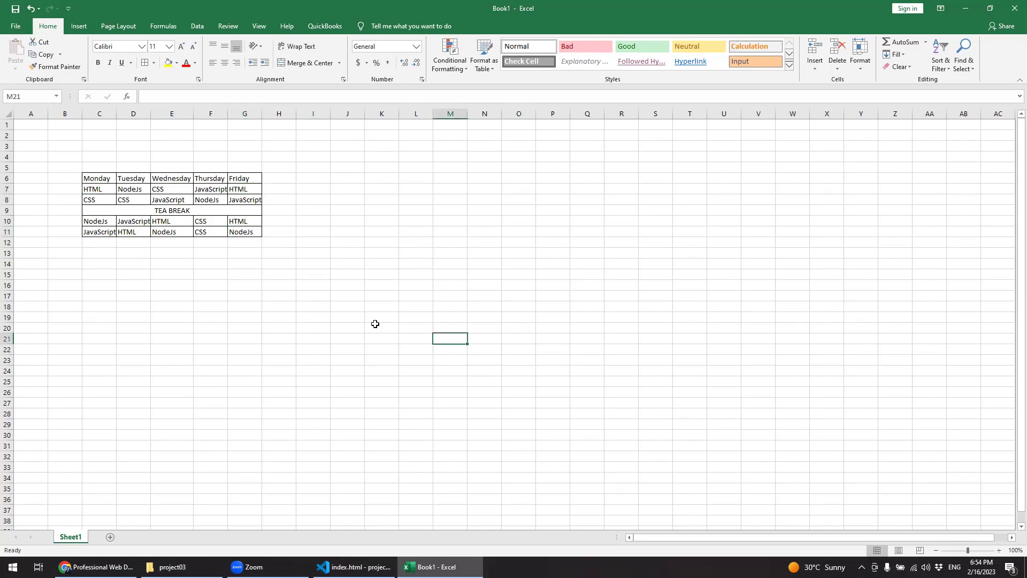
Make the Monday to Friday headings in row 6 bold and centre them
ctrl+scroll(150, 225, up, 9)
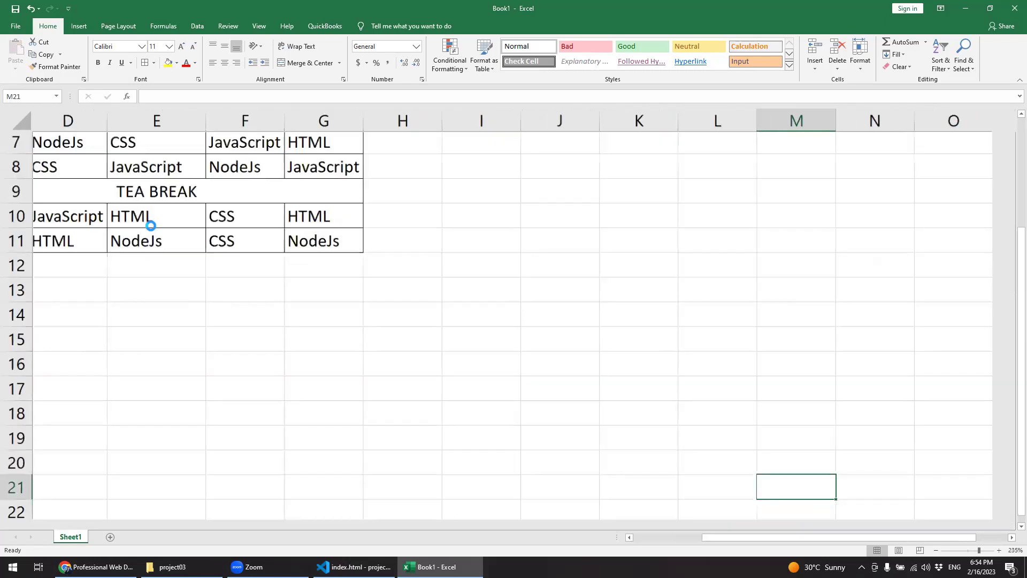
ctrl+scroll(653, 498, up, 3)
ctrl+scroll(541, 392, down, 4)
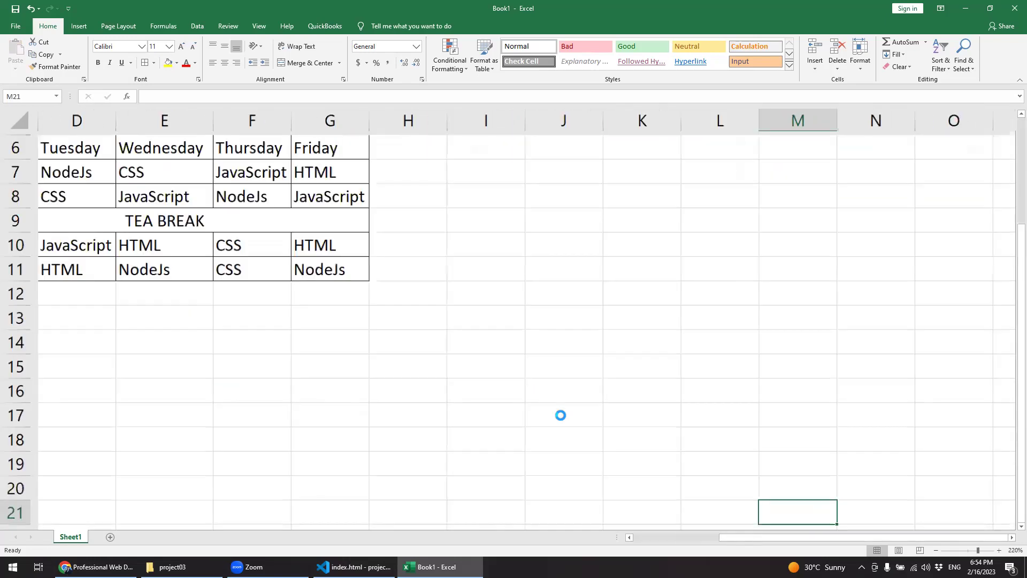
ctrl+scroll(560, 415, down, 3)
click(482, 371)
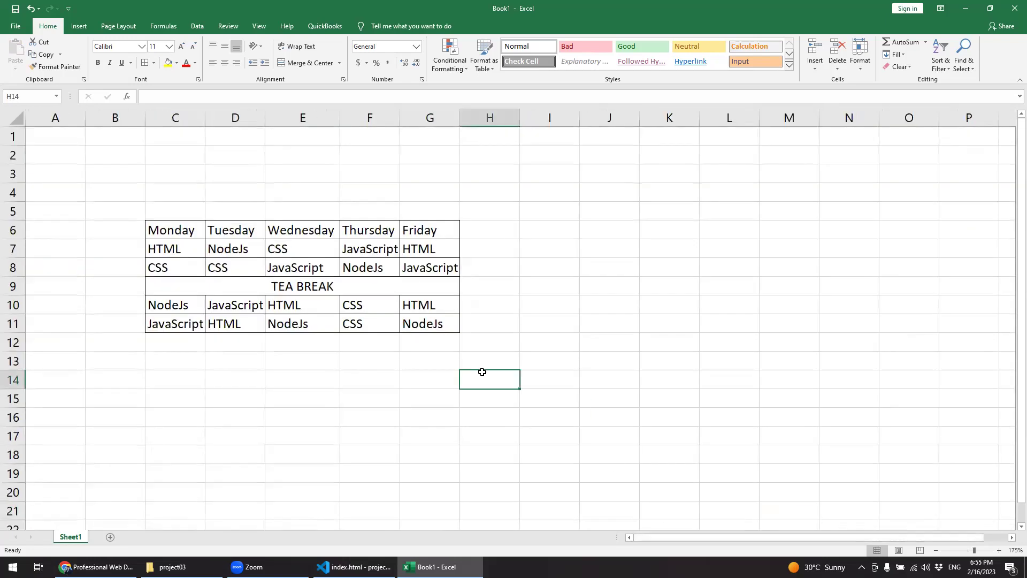
drag(172, 231, 417, 229)
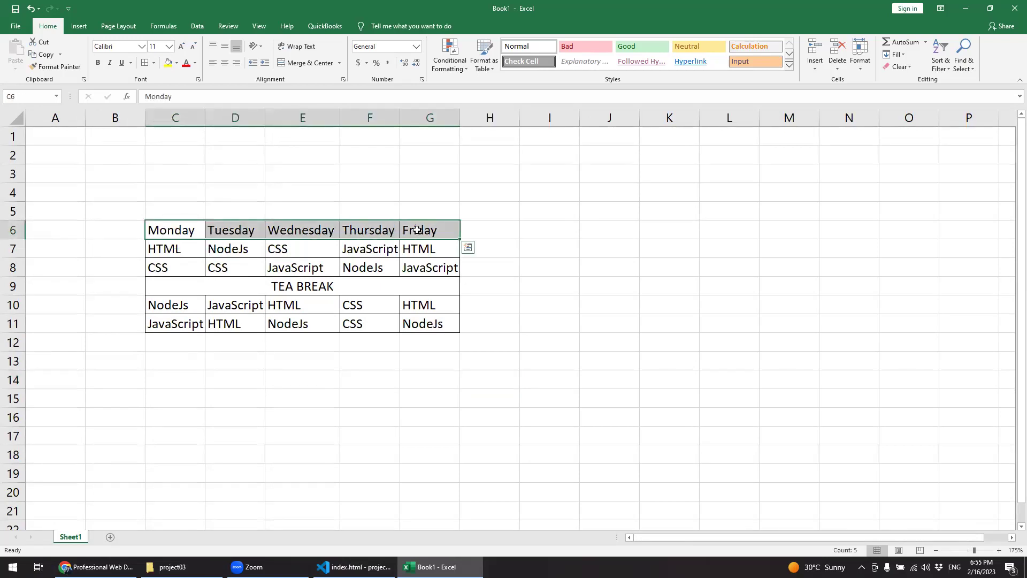
key(ctrl+b)
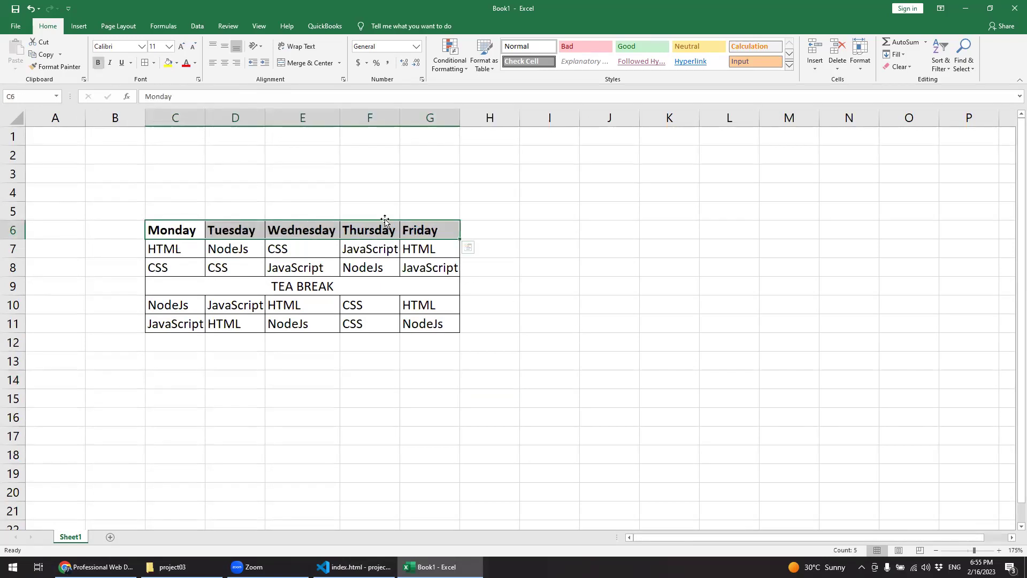
click(213, 63)
click(225, 65)
Widen columns C to G of the timetable so the entries fit with room to spare
drag(205, 118, 293, 118)
drag(368, 118, 533, 118)
click(630, 304)
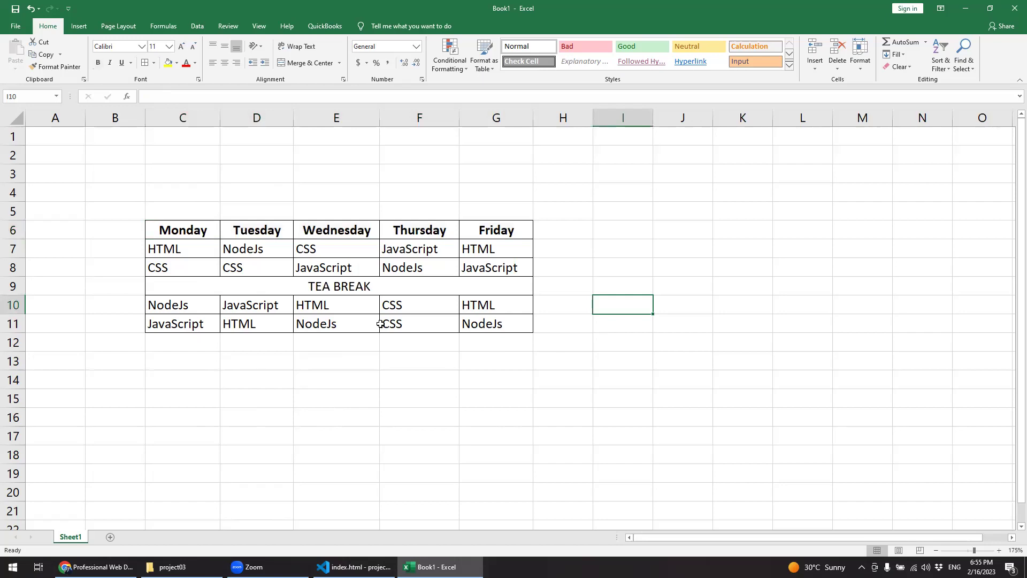
Examine the timetable's vertical structure, going through the weekday columns C to F
click(195, 129)
drag(167, 232, 168, 322)
click(210, 336)
click(192, 235)
drag(187, 176, 183, 117)
click(235, 118)
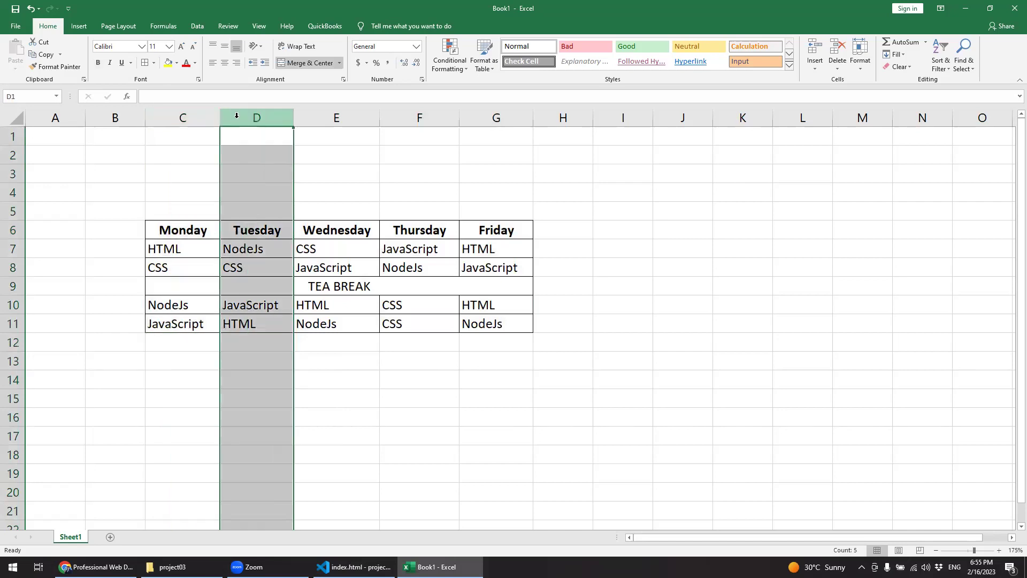
click(336, 117)
click(417, 122)
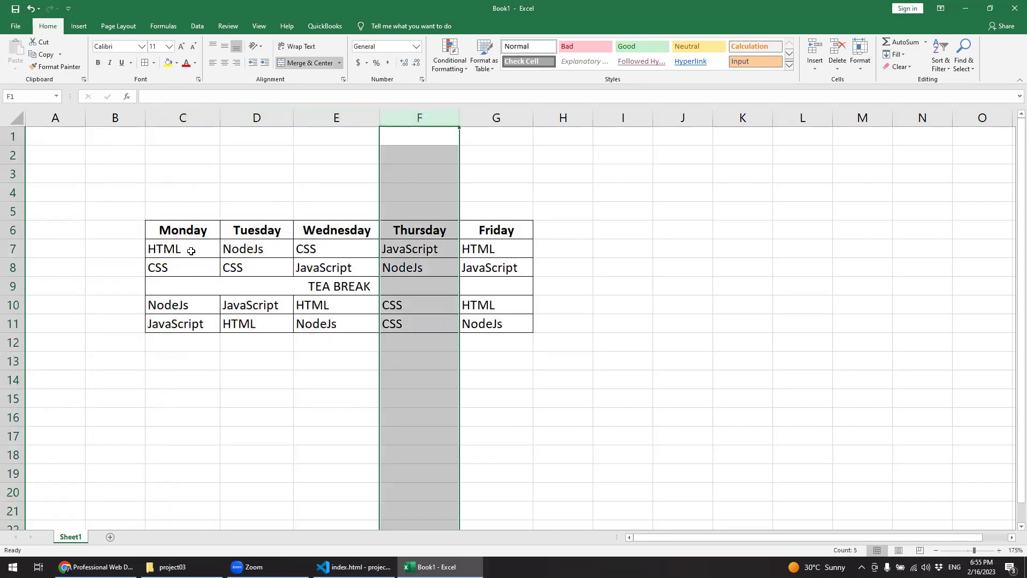
Examine the timetable's horizontal structure, going through the row 7 entries and each row from 6 to 11
drag(191, 251, 251, 267)
click(277, 248)
click(321, 249)
click(417, 248)
click(493, 250)
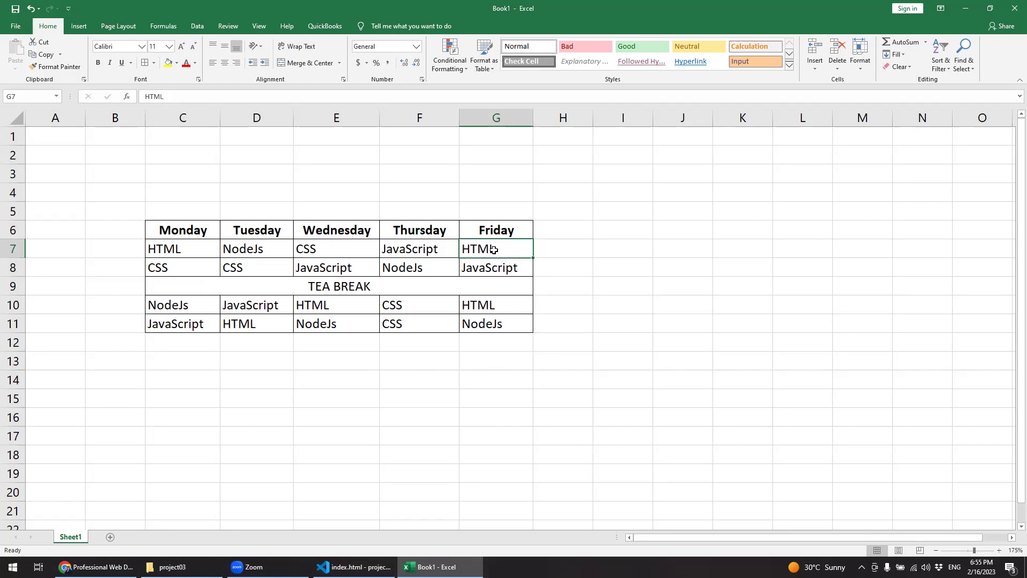
click(126, 229)
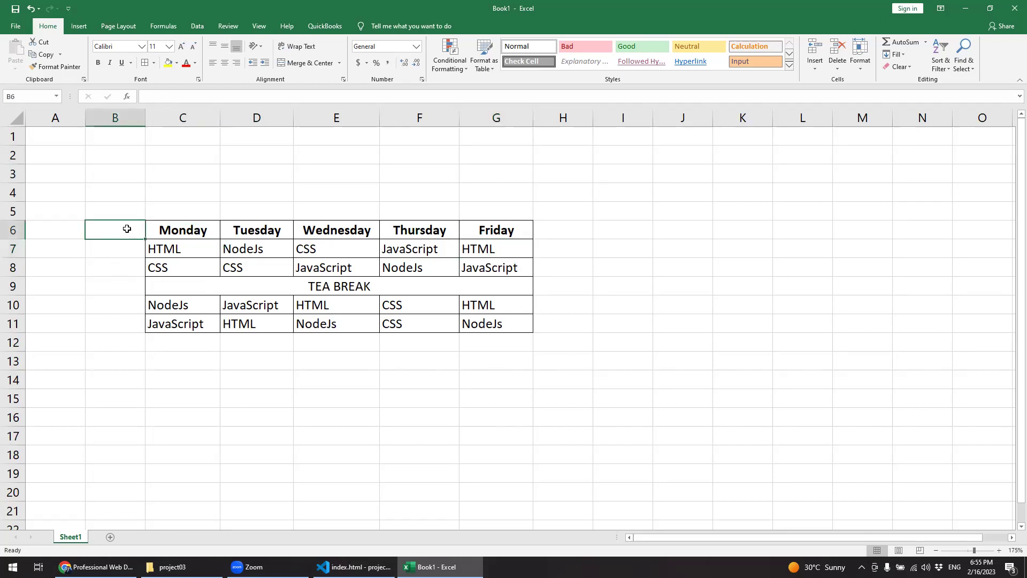
click(123, 249)
click(124, 266)
click(124, 286)
click(127, 306)
click(127, 319)
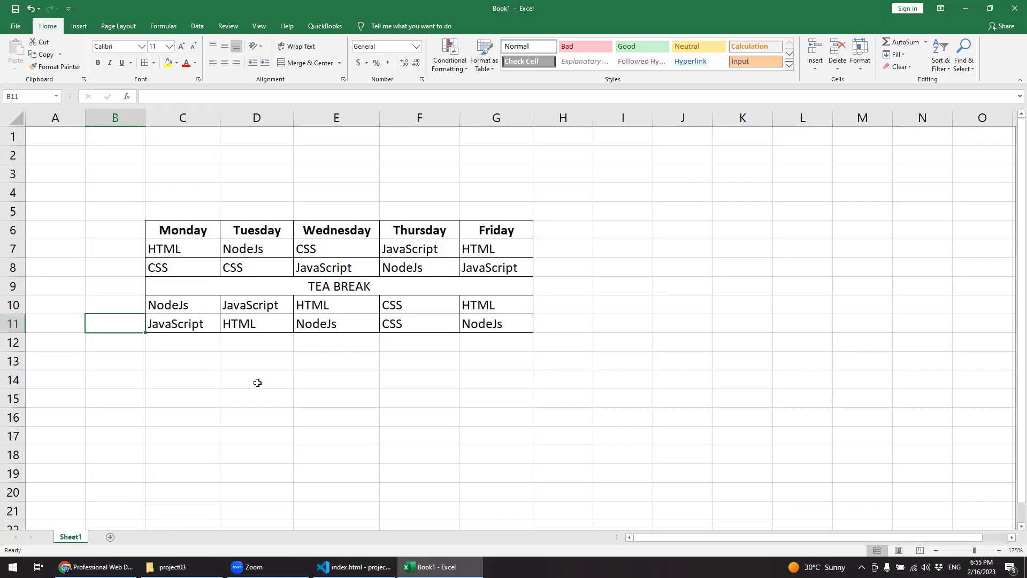
Label the timetable by entering col in C5 above Monday and row in B7 beside HTML
drag(193, 231, 464, 234)
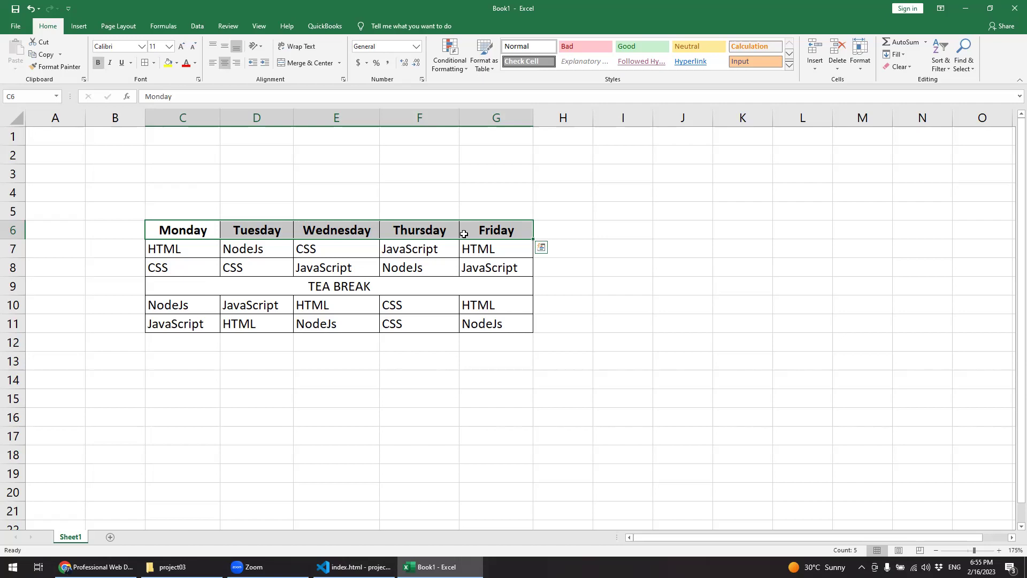
click(175, 209)
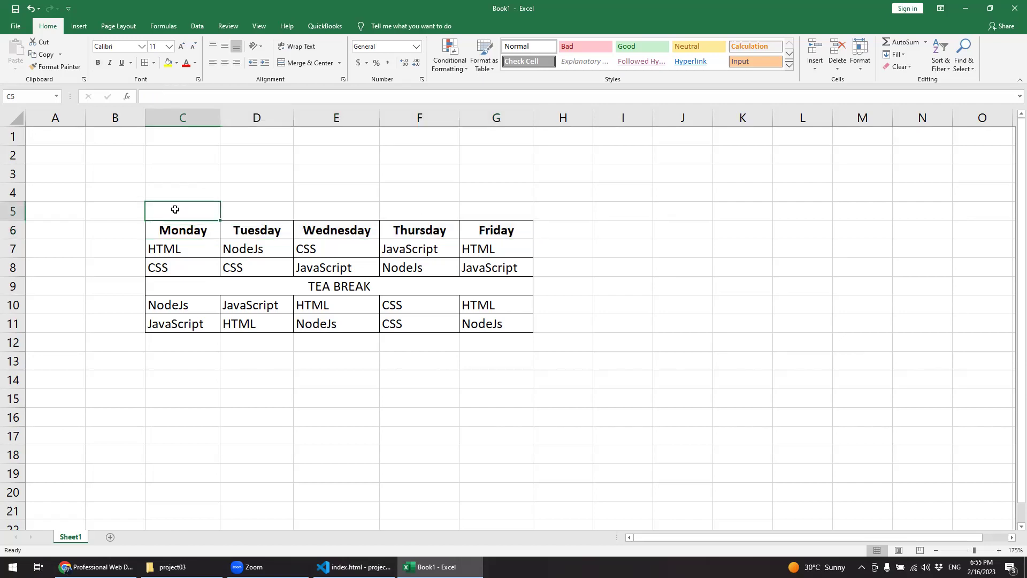
text(col)
click(177, 379)
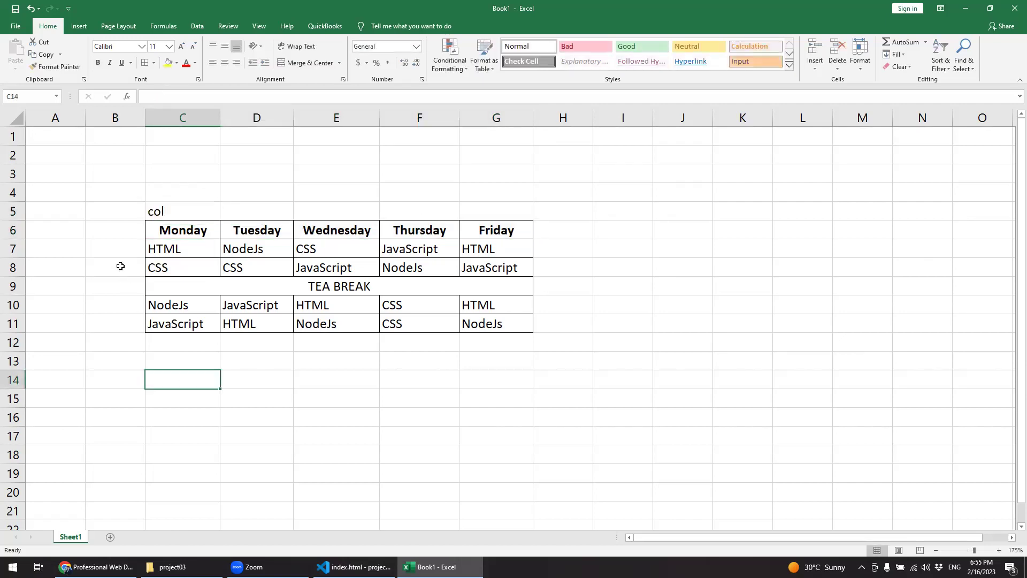
click(109, 248)
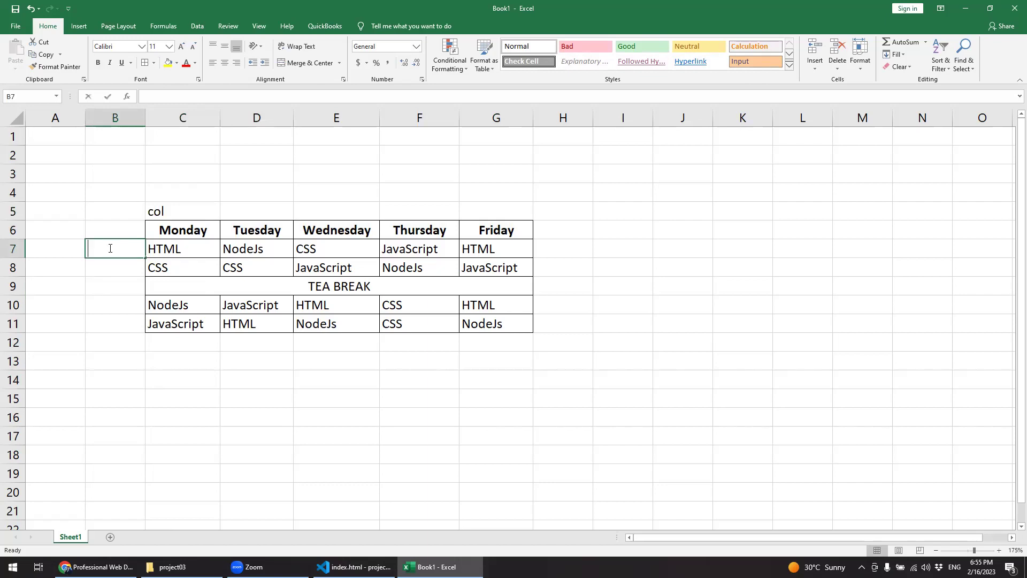
text(row)
click(138, 279)
Compare rows and columns in the sheet by highlighting rows 6, 7 and 8 and column C
mouse_move(122, 230)
mouse_down()
mouse_move(121, 319)
mouse_move(119, 224)
mouse_move(128, 227)
mouse_up()
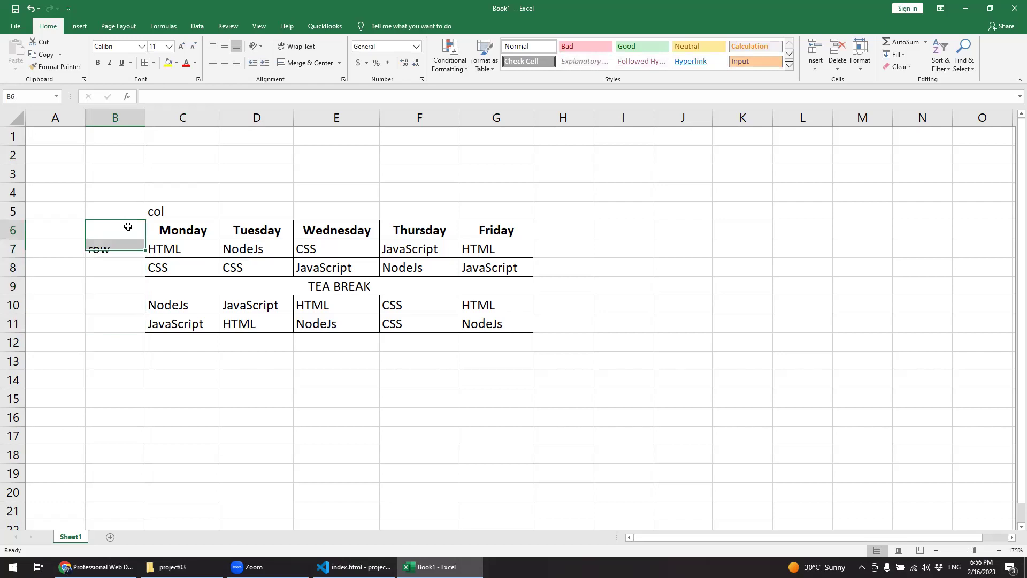
click(13, 230)
click(13, 249)
click(12, 268)
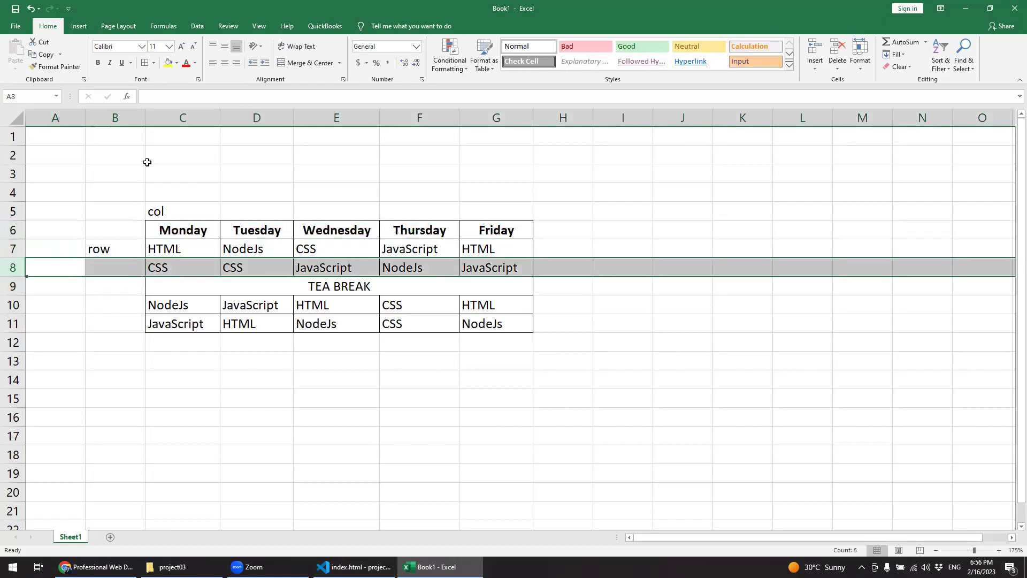
click(164, 120)
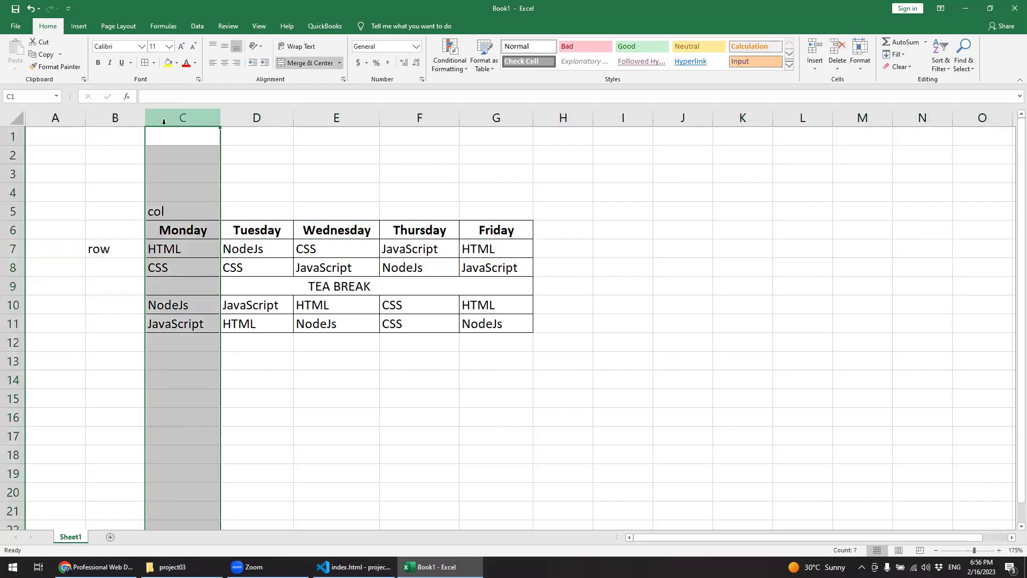
click(13, 231)
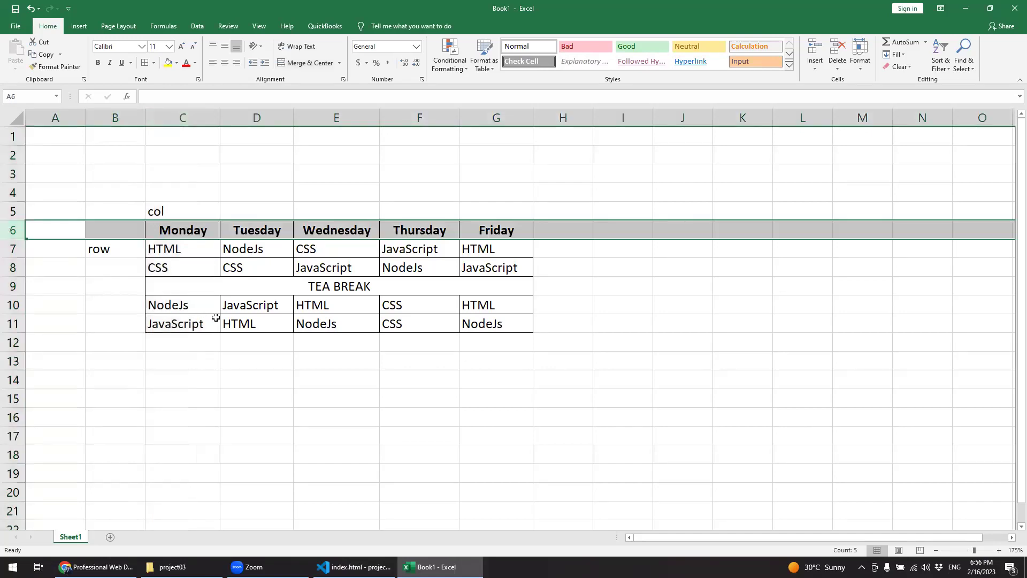
click(297, 446)
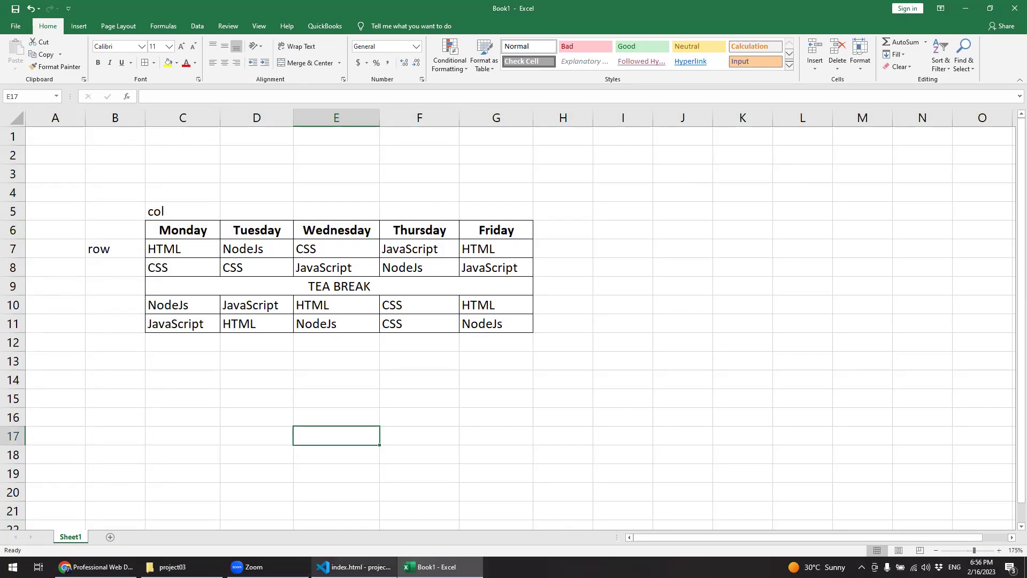
Switch to Visual Studio Code and add an empty tr element, opened over multiple lines, inside the table in index.html
click(353, 567)
click(332, 235)
click(337, 249)
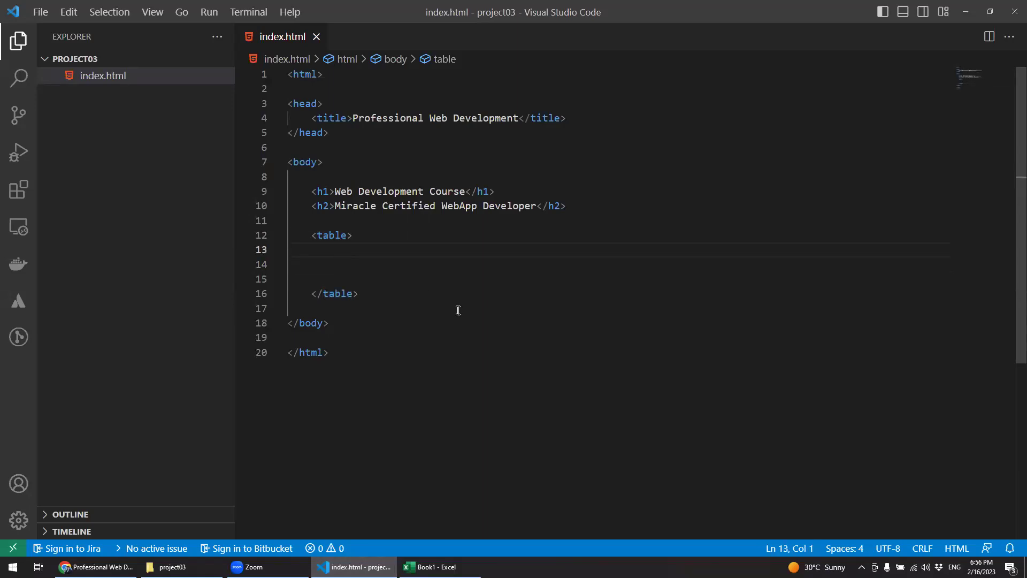
key(Down)
key(Tab)
key(Tab)
text(tr)
key(Tab)
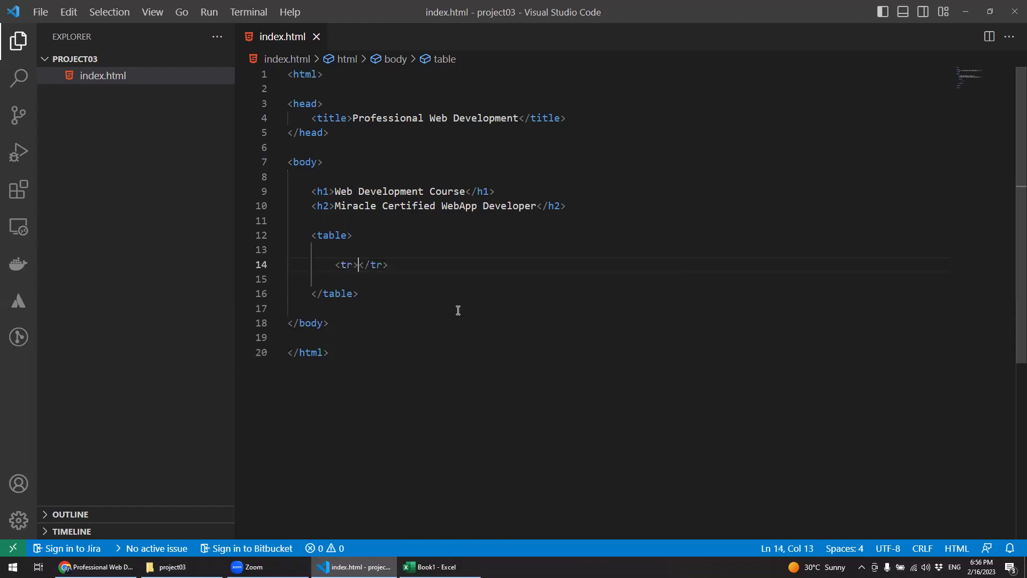
key(Return)
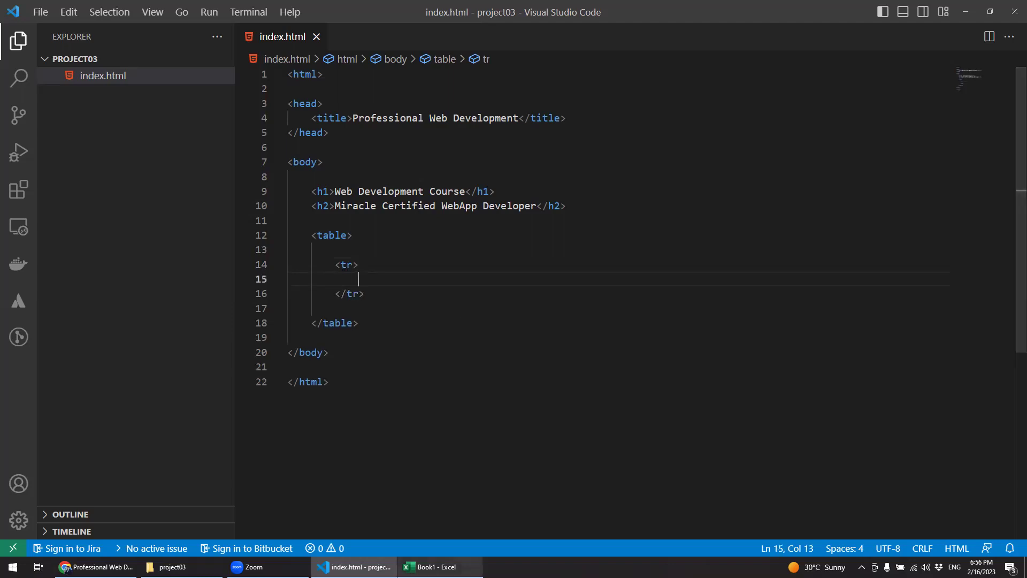
Check the Monday header cell in Excel and, back in Visual Studio Code, add an empty th element inside the tr element of index.html
click(433, 566)
click(202, 233)
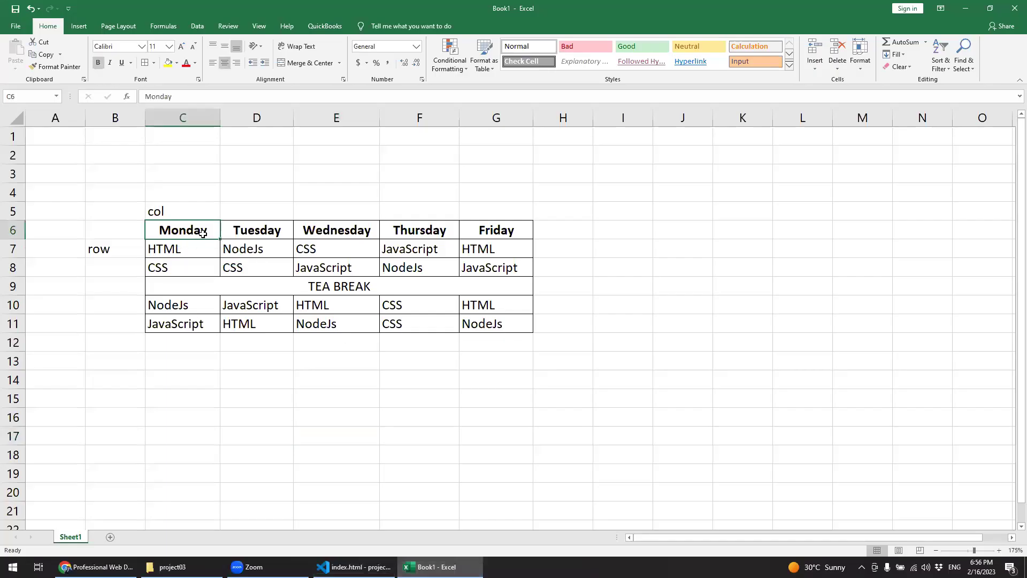
click(433, 567)
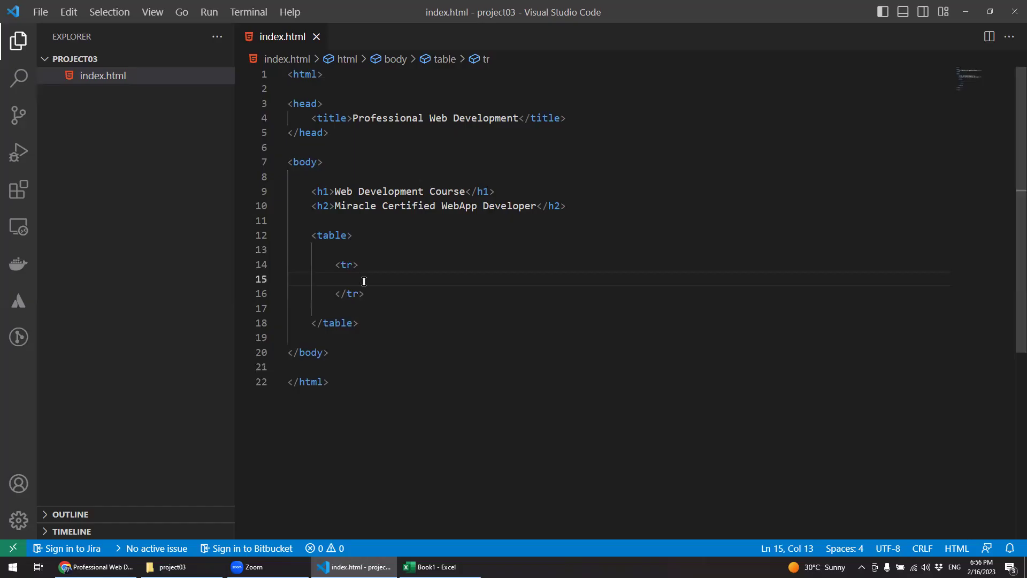
text(th)
key(Tab)
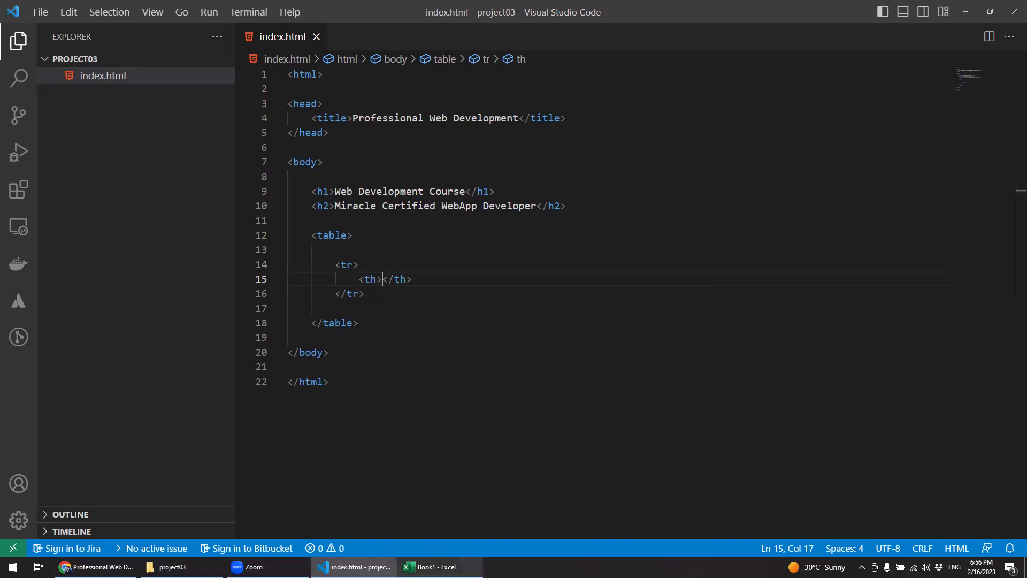
Copy the Monday to Friday headings in C6:G6 from Excel and paste them in Visual Studio Code on a new line below the th element
click(436, 566)
click(168, 229)
drag(169, 229, 469, 227)
key(ctrl+c)
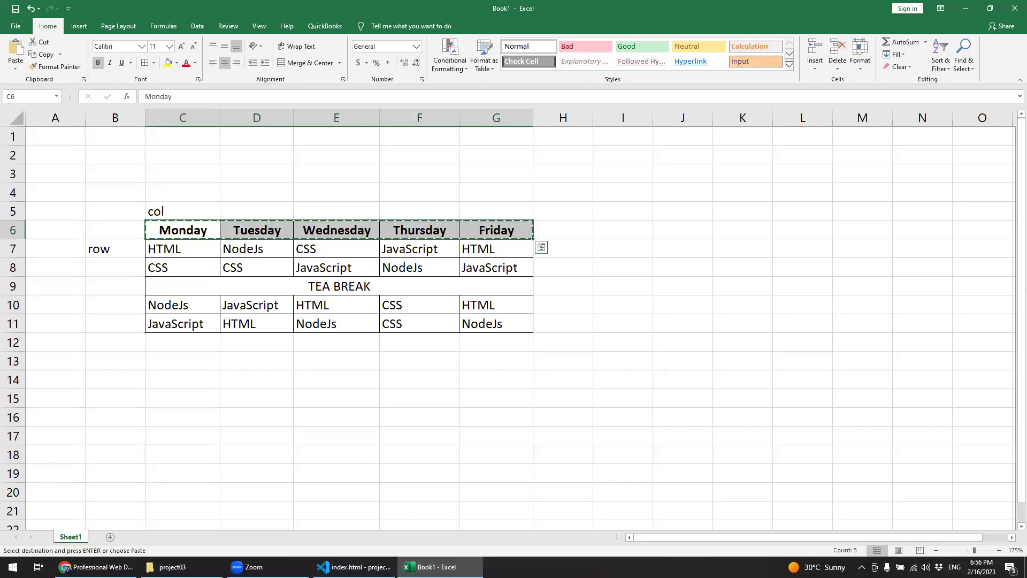
click(353, 567)
click(422, 281)
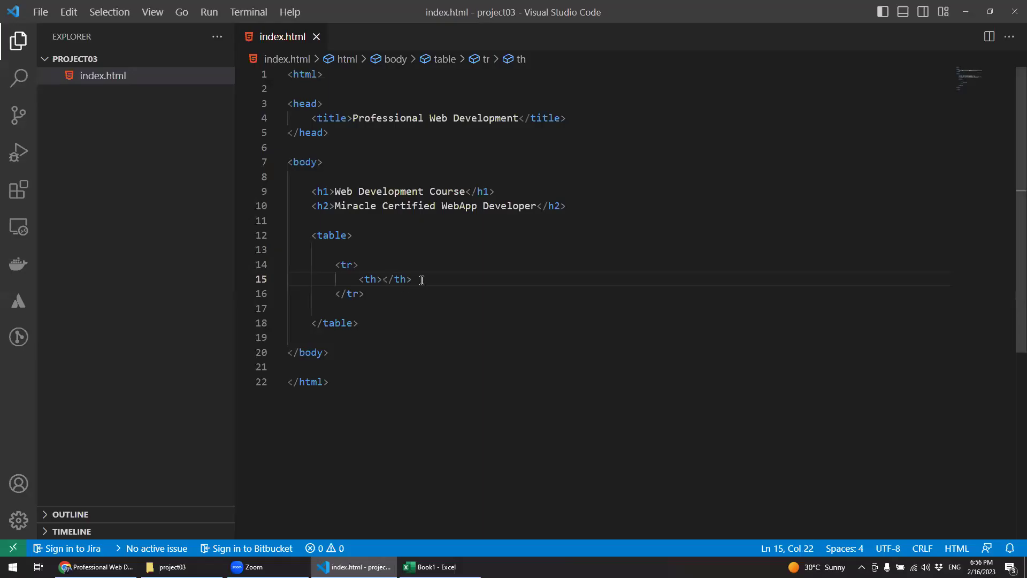
key(Return)
key(ctrl+v)
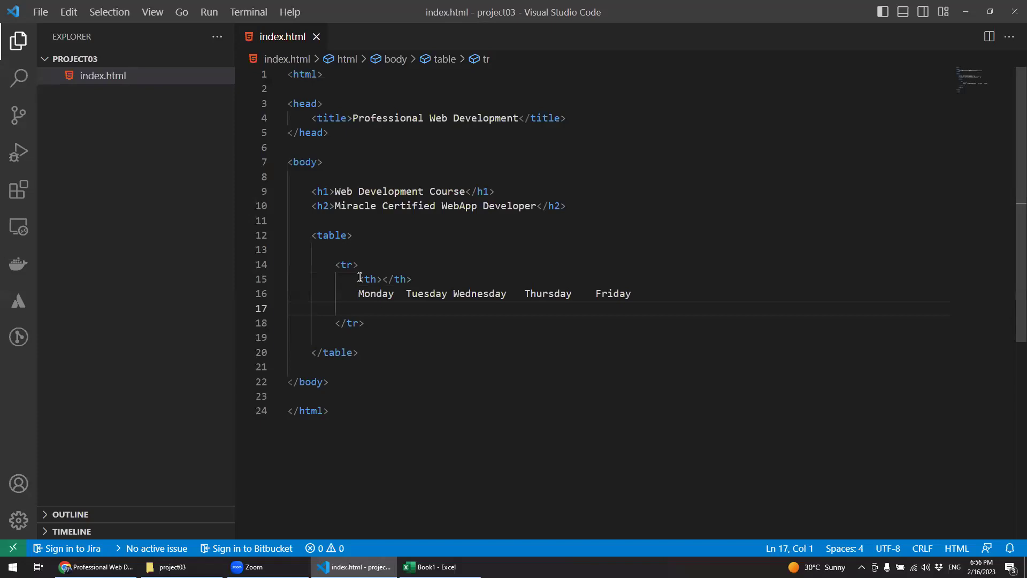
Move the word Monday from the pasted weekday line into the empty th element
drag(414, 279, 357, 279)
double_click(369, 295)
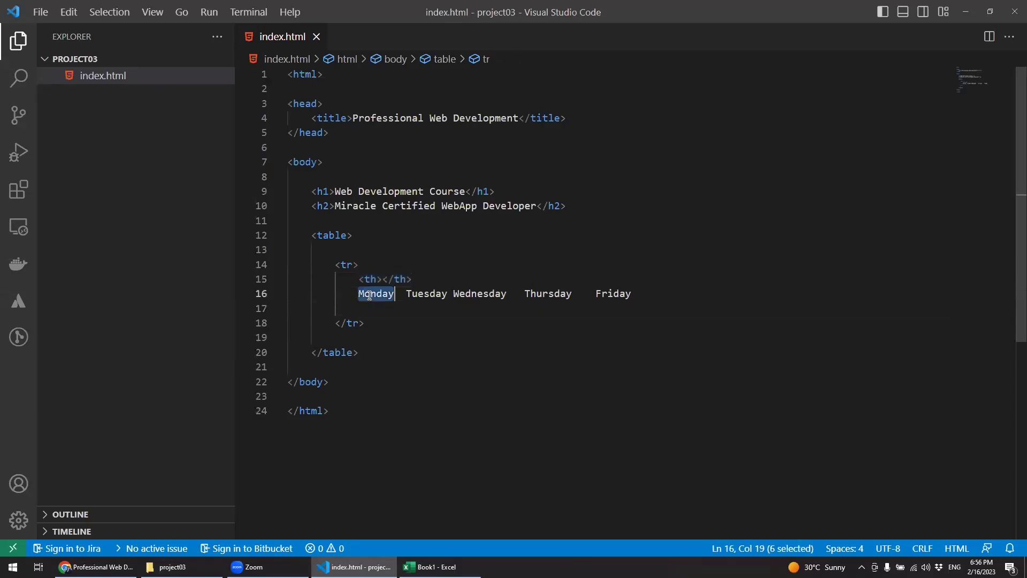
key(ctrl+x)
click(384, 281)
key(ctrl+v)
Duplicate the Monday th element four times on separate lines directly beneath the original
drag(452, 279, 360, 279)
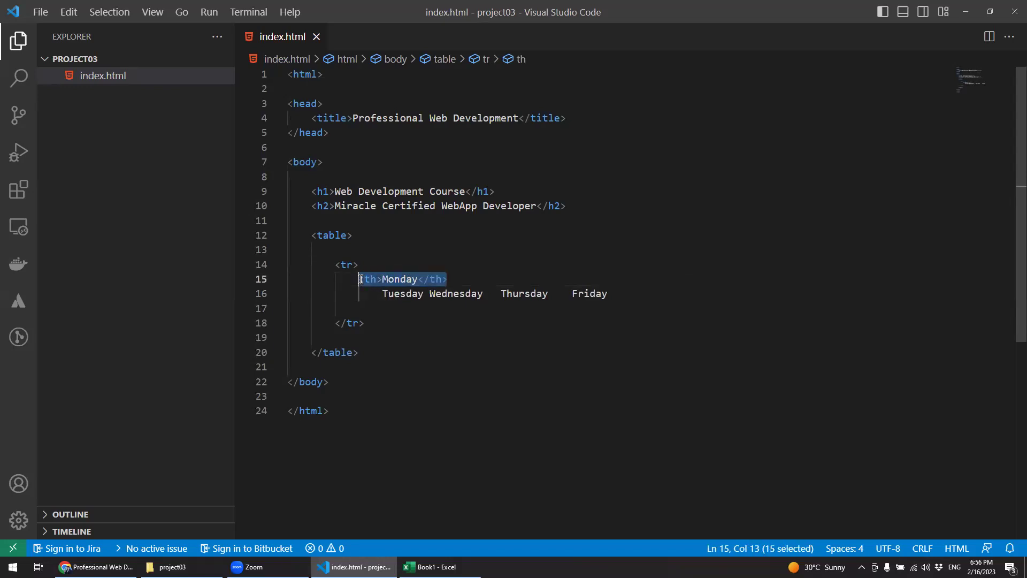
click(455, 275)
key(Return)
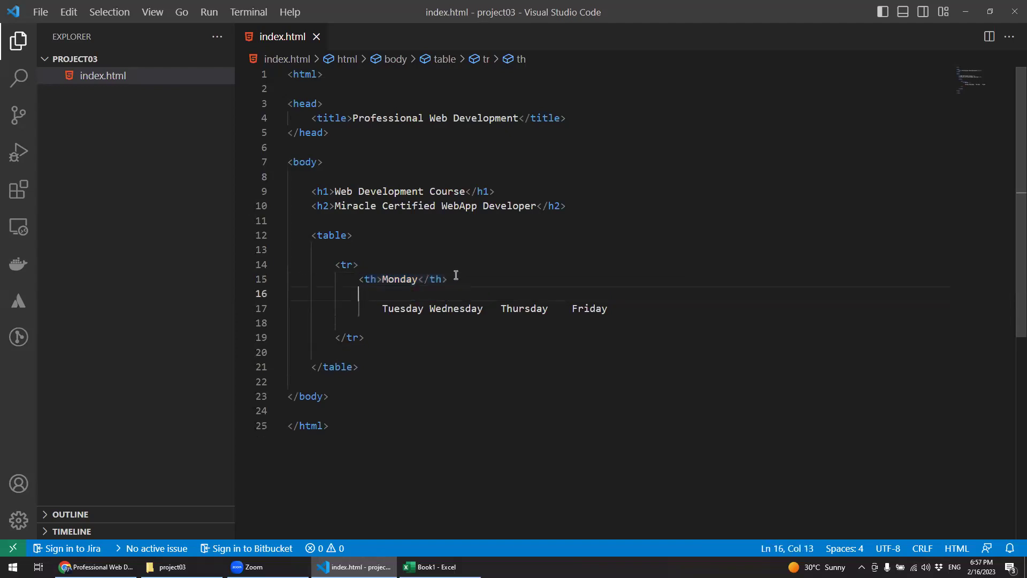
key(ctrl+v)
key(Return)
key(ctrl+v)
key(Return)
key(ctrl+v)
key(Return)
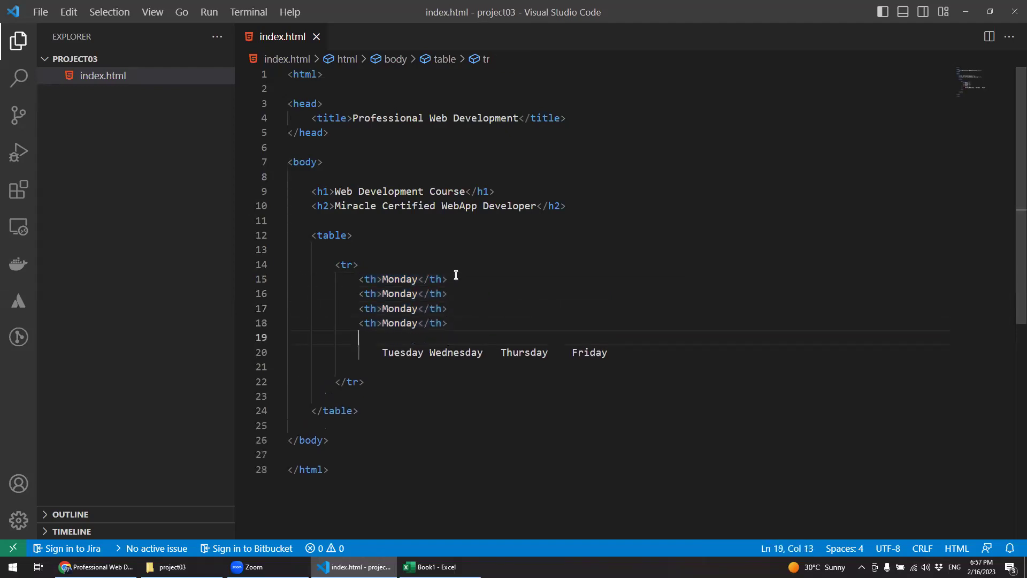
key(ctrl+v)
Replace Monday in the second and third th elements with Tuesday and Wednesday, cut from the pasted weekday line
double_click(410, 353)
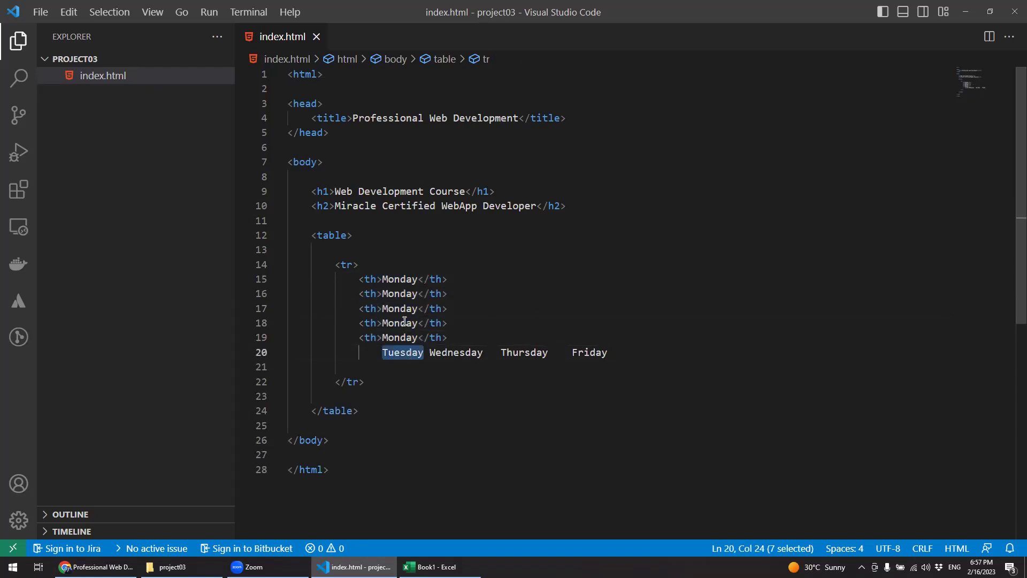
key(ctrl+x)
double_click(400, 293)
key(ctrl+v)
double_click(425, 353)
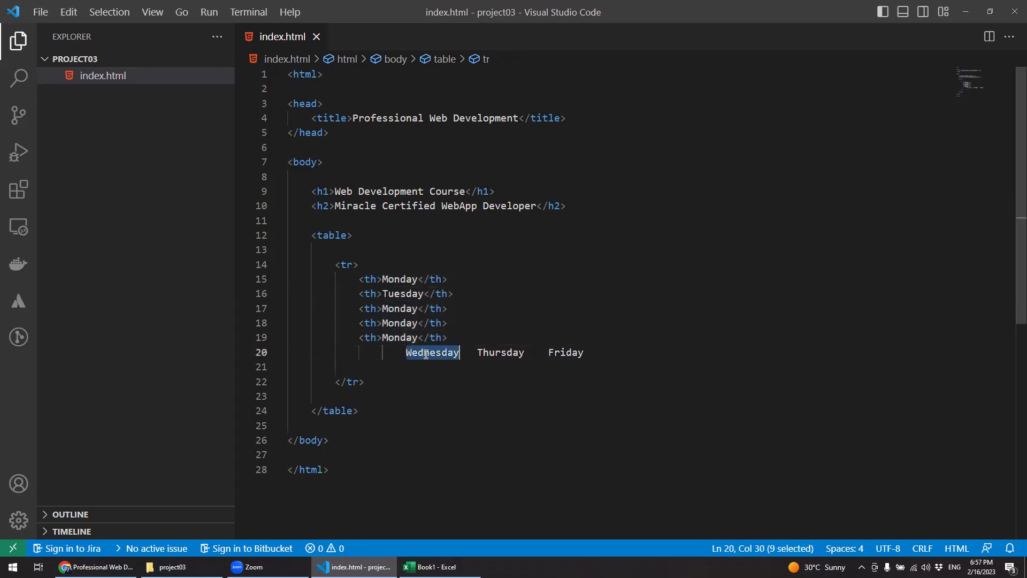
key(ctrl+x)
double_click(399, 309)
key(ctrl+v)
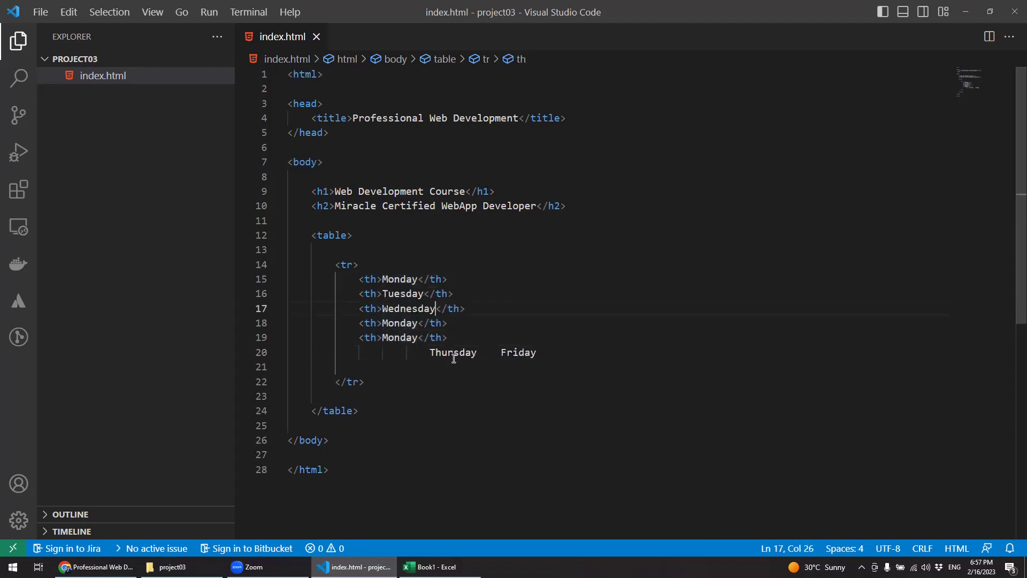
Replace Monday in the fourth and fifth th elements with Thursday and Friday, cut from the pasted weekday line
double_click(454, 353)
key(ctrl+x)
double_click(399, 323)
key(ctrl+v)
double_click(473, 354)
key(ctrl+x)
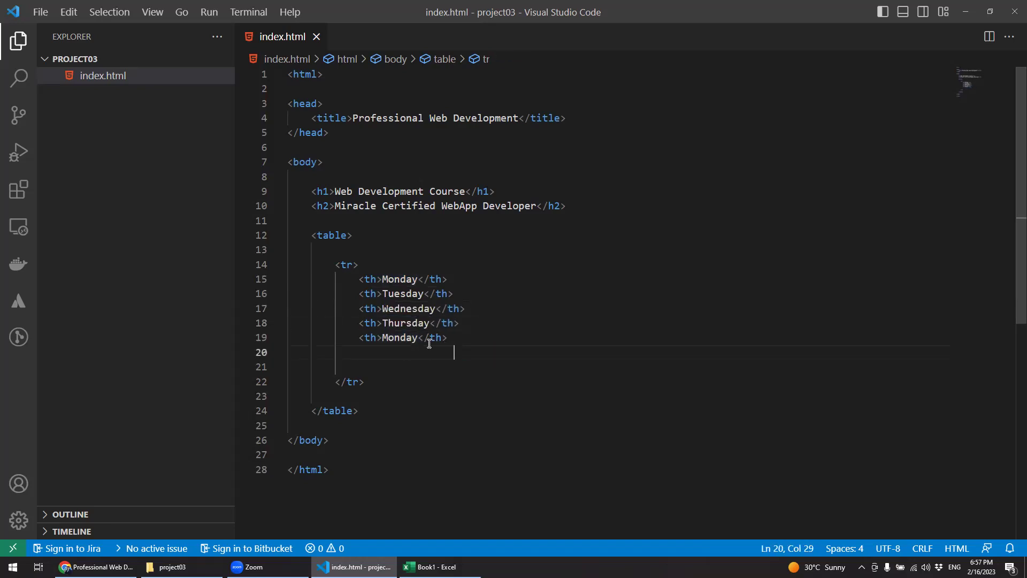
double_click(410, 338)
key(ctrl+v)
Delete the leftover blank lines between the Friday th element and the closing tr tag
click(432, 352)
click(423, 364)
key(BackSpace)
click(401, 355)
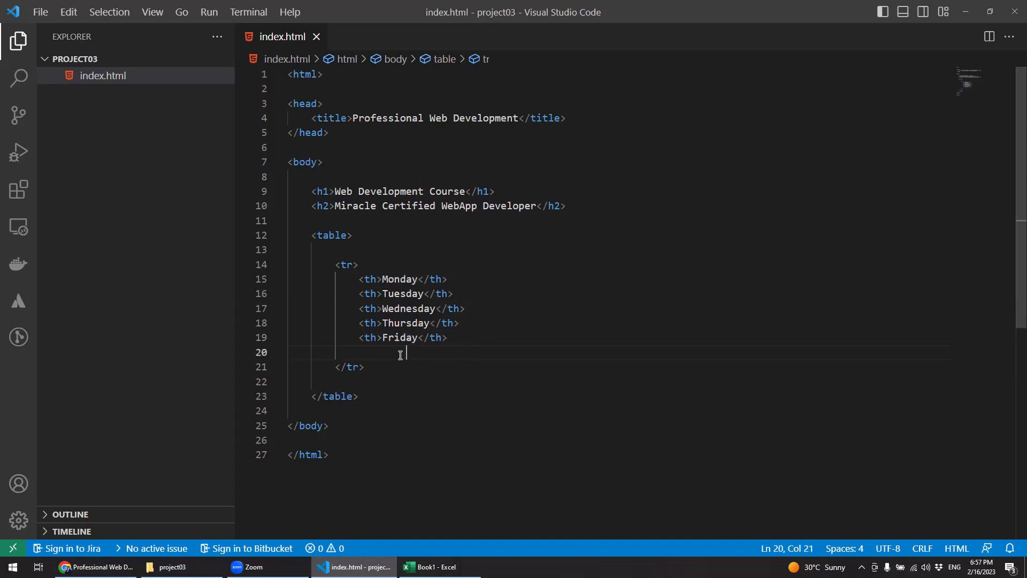
key(BackSpace)
key(BackSpace)
key(BackSpace)
key(BackSpace)
key(BackSpace)
click(385, 280)
click(387, 293)
click(395, 323)
click(397, 339)
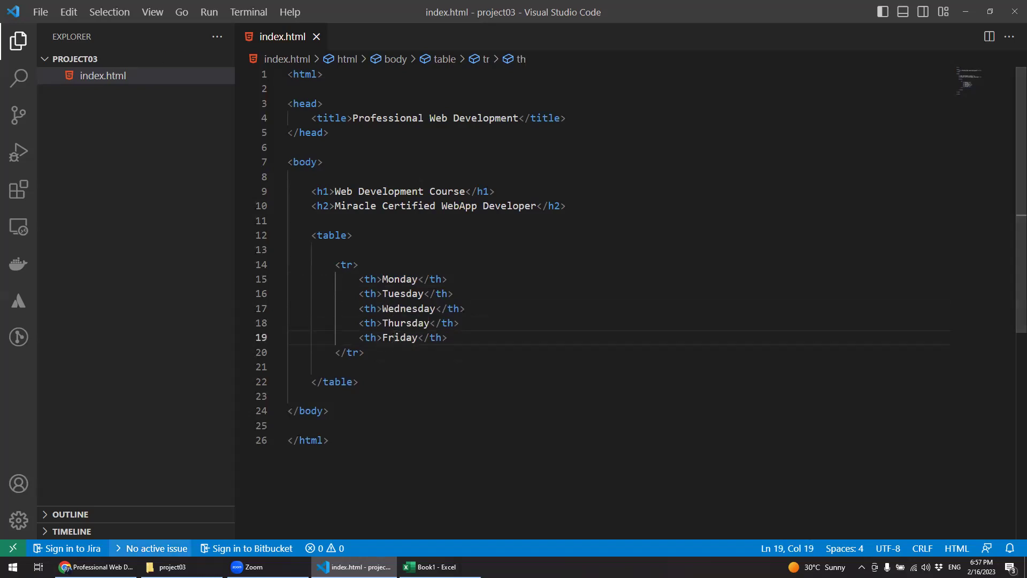
Switch to Chrome, reload index.html and examine how the weekday header row is rendered
click(96, 567)
click(46, 28)
drag(6, 121, 190, 124)
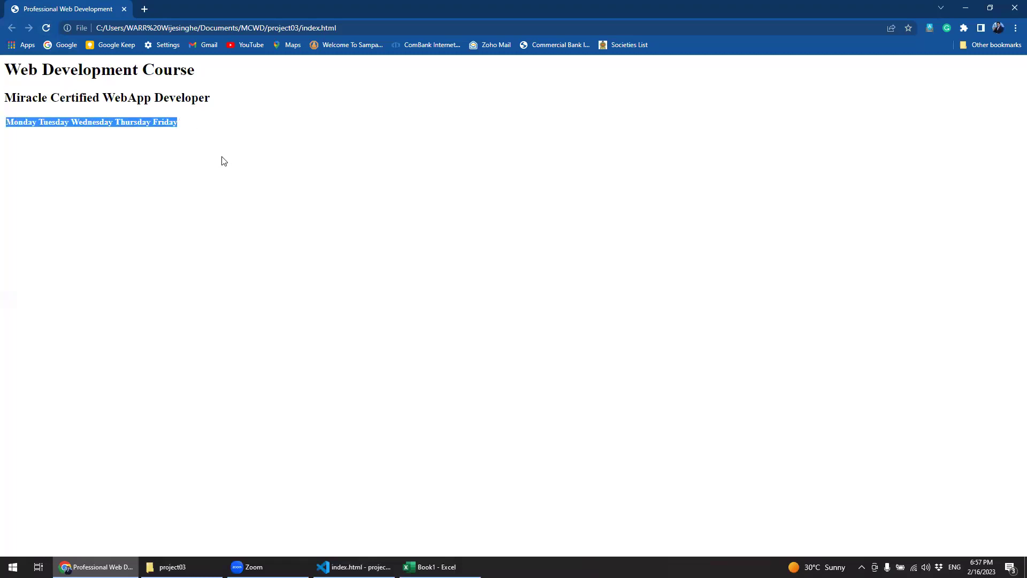
click(19, 124)
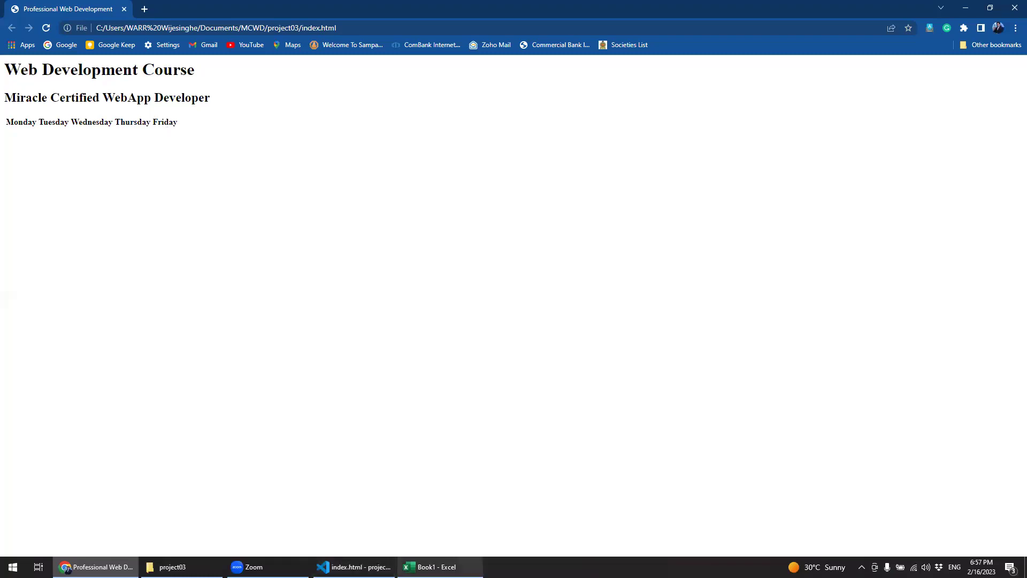
Return to Visual Studio Code and add a border attribute with the value 1 to the opening table tag
click(370, 566)
click(348, 235)
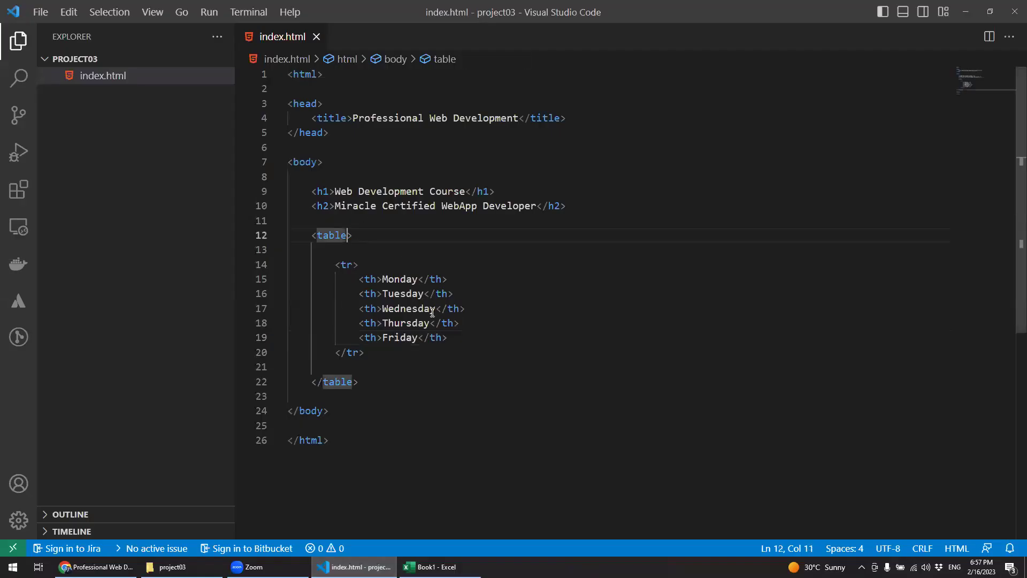
text(bo)
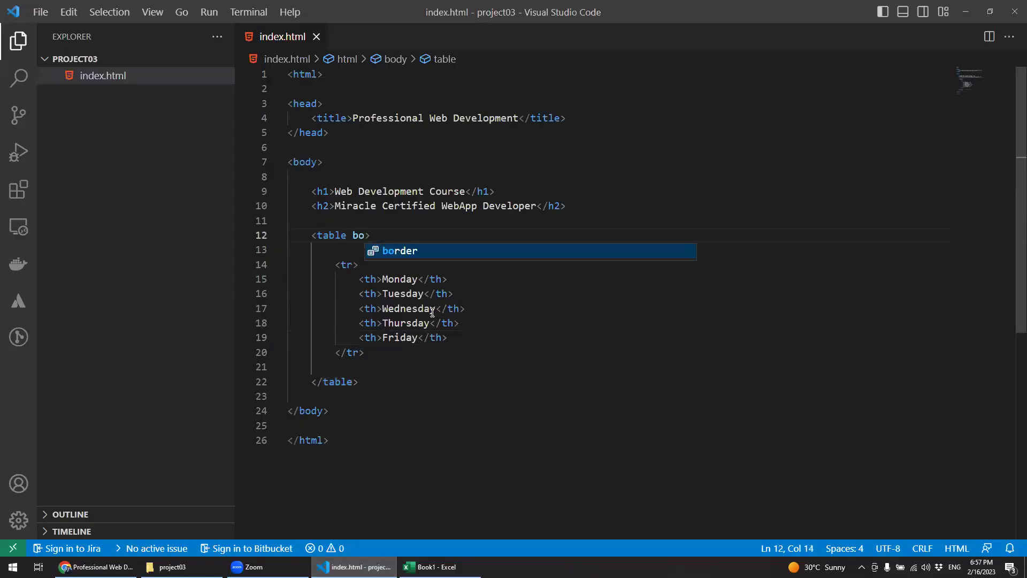
key(Return)
text(1)
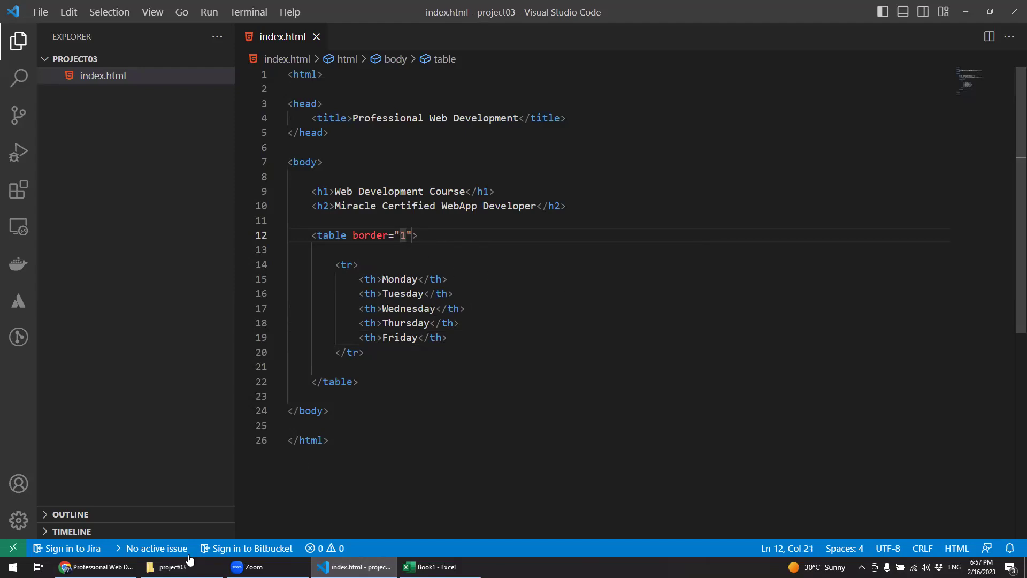
Reload the page in Chrome to check the table border, and return to index.html in Visual Studio Code
click(96, 566)
click(46, 28)
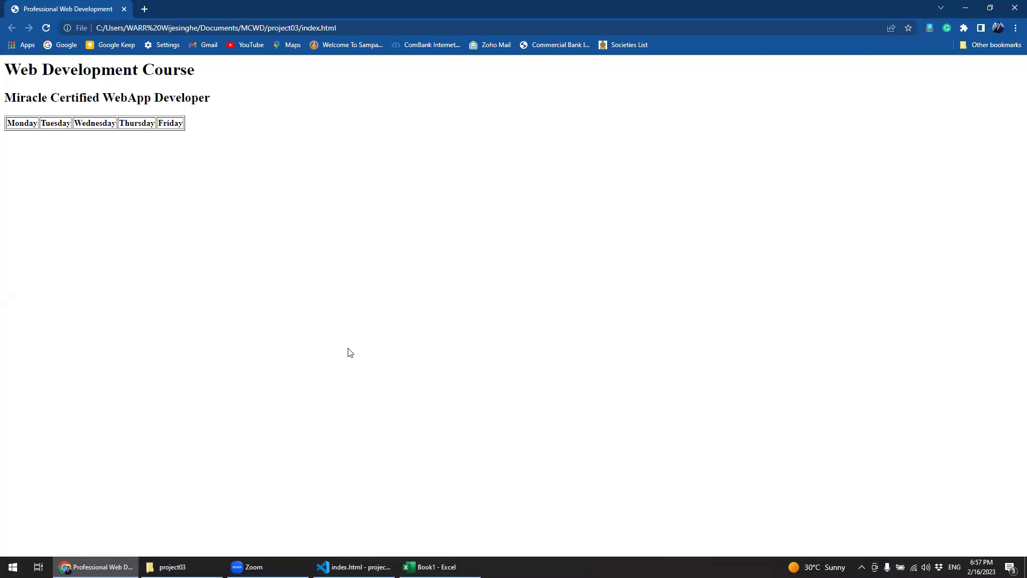
click(353, 566)
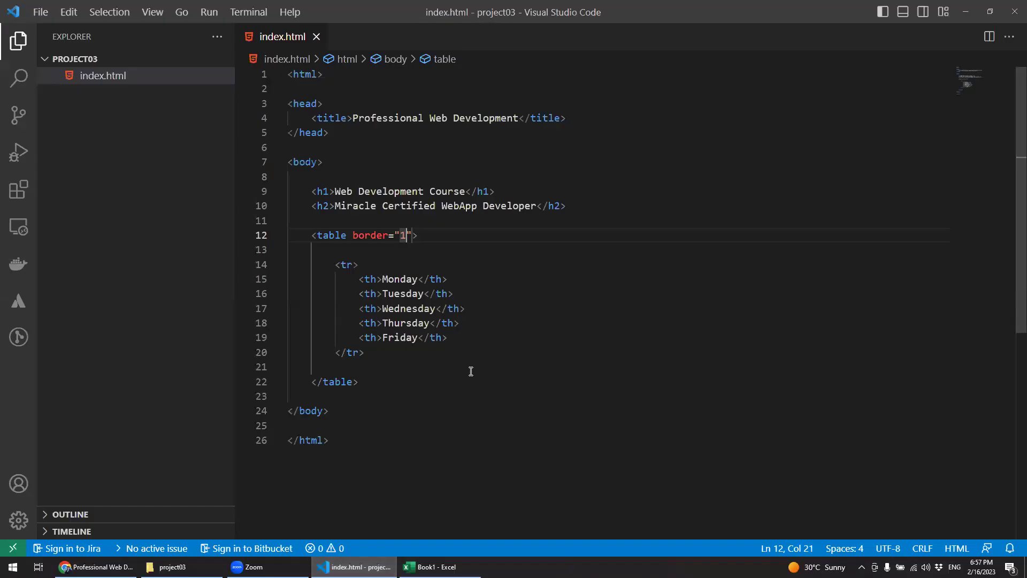